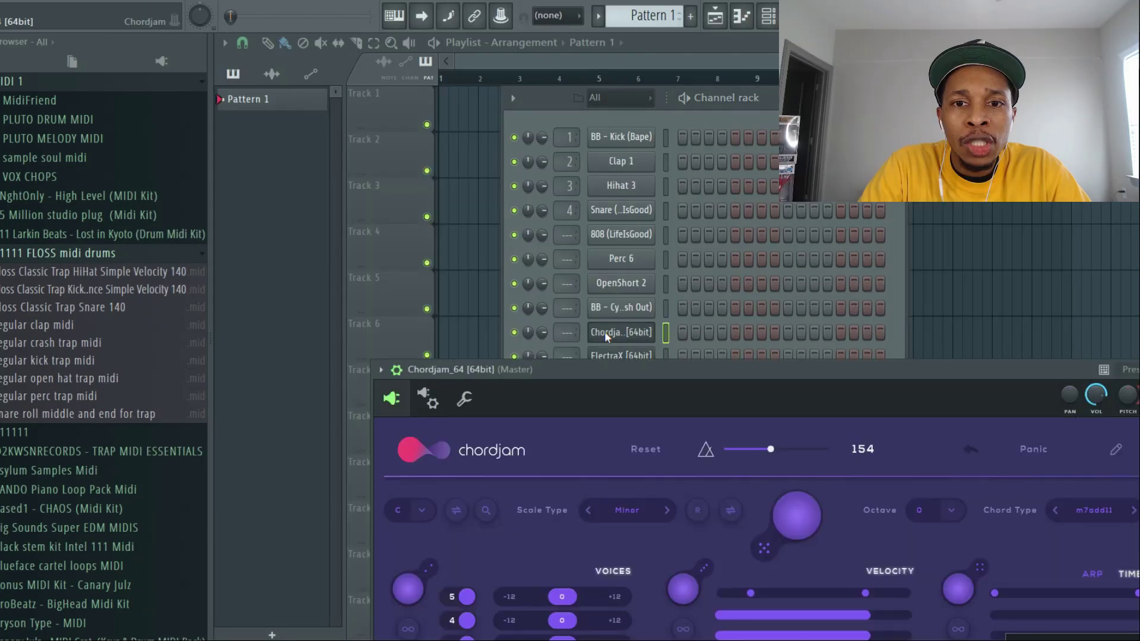
Check Chordjam's MIDI output port, then review ElectraX's preset patches and plugin settings page
drag(631, 364, 536, 83)
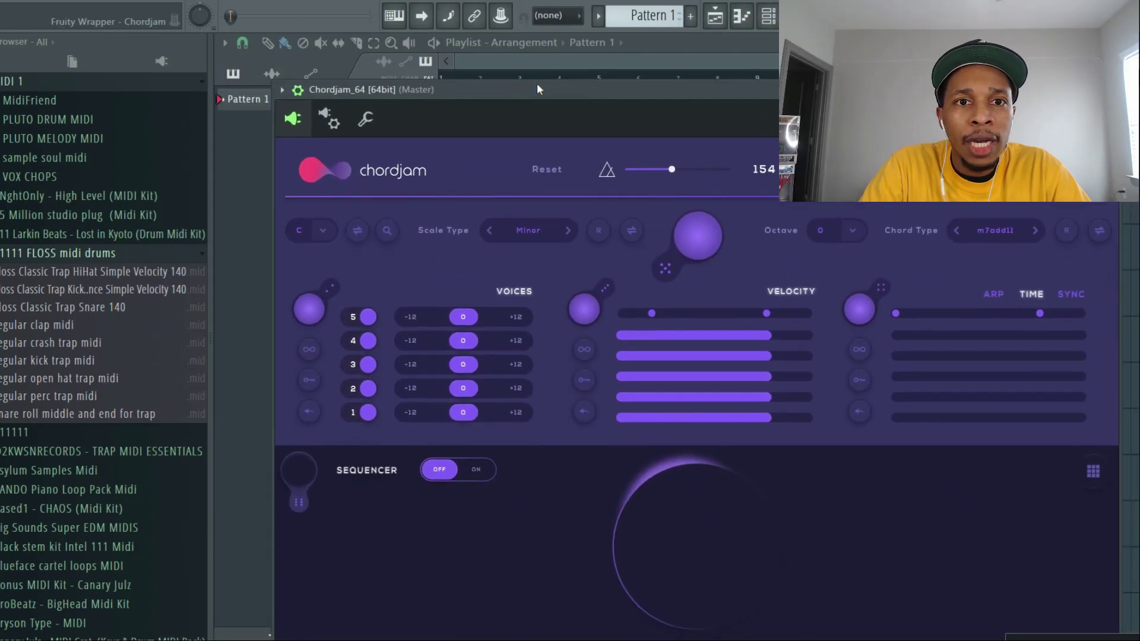
click(324, 114)
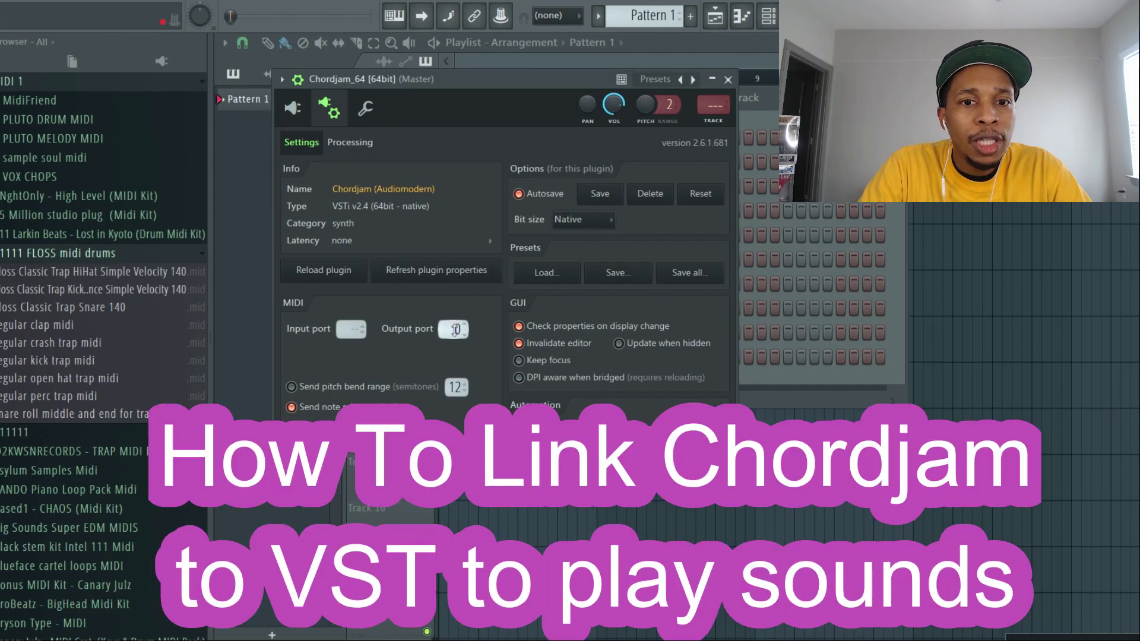
click(753, 376)
click(628, 362)
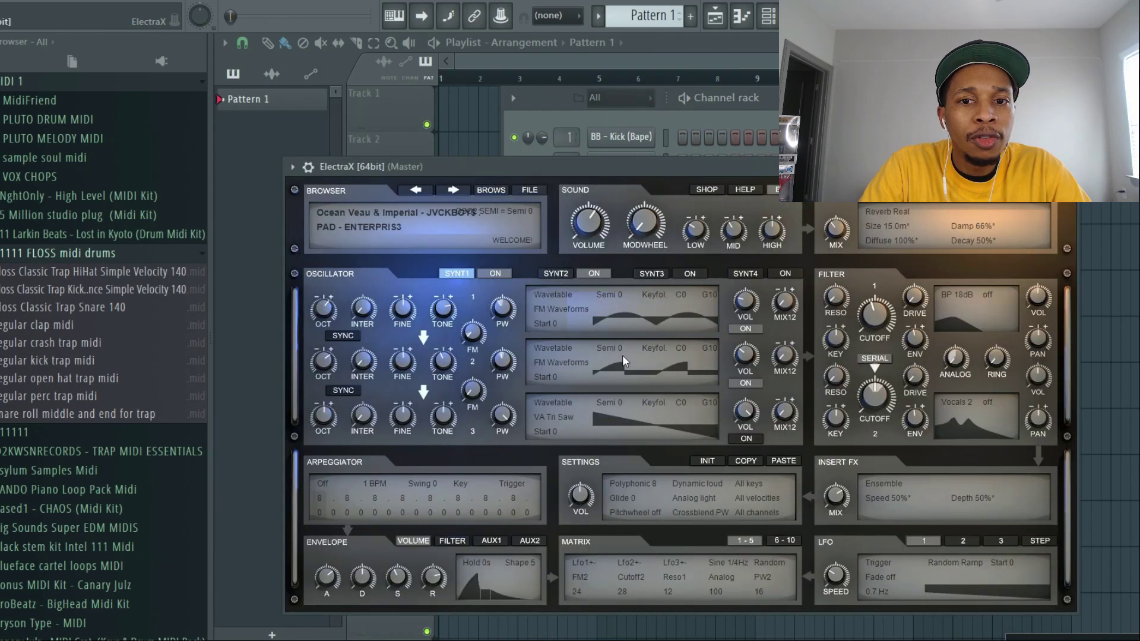
click(492, 189)
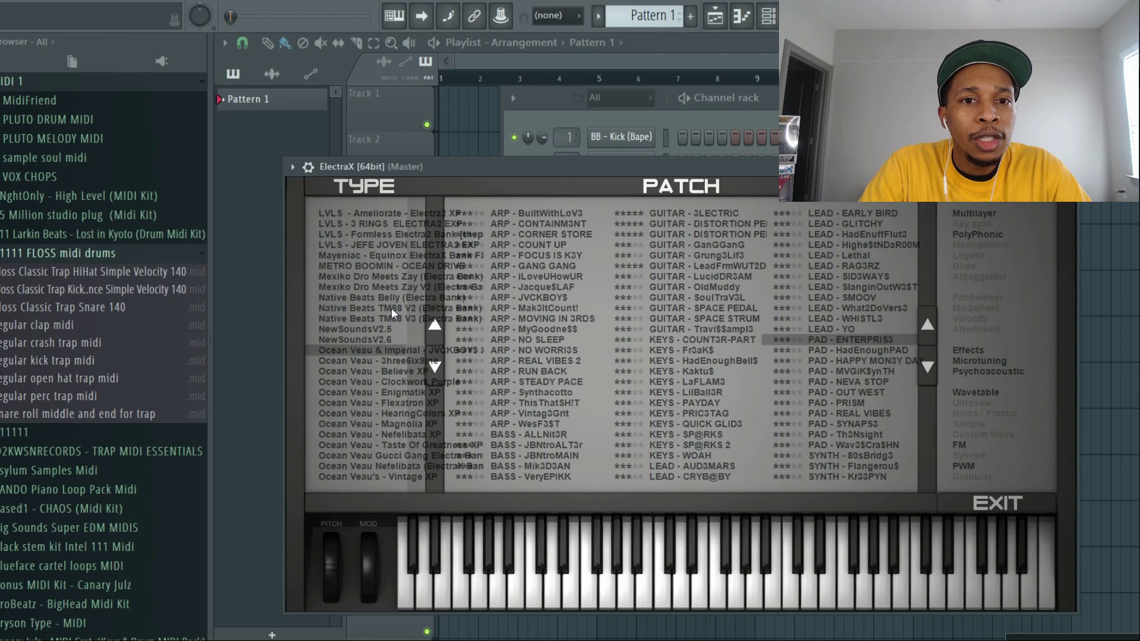
click(308, 166)
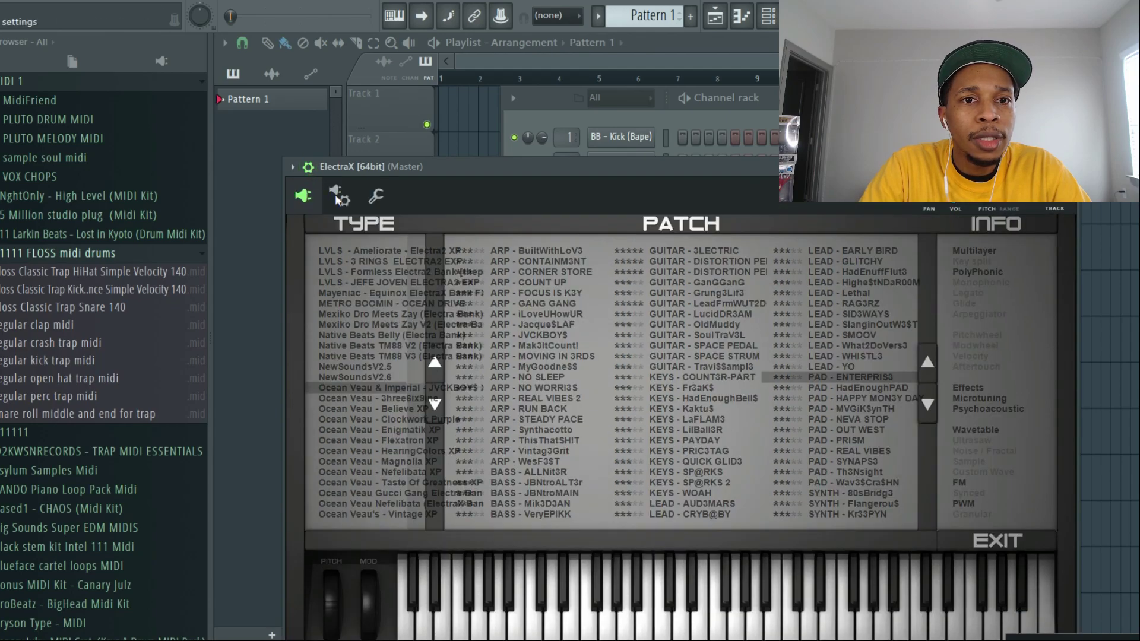
click(337, 199)
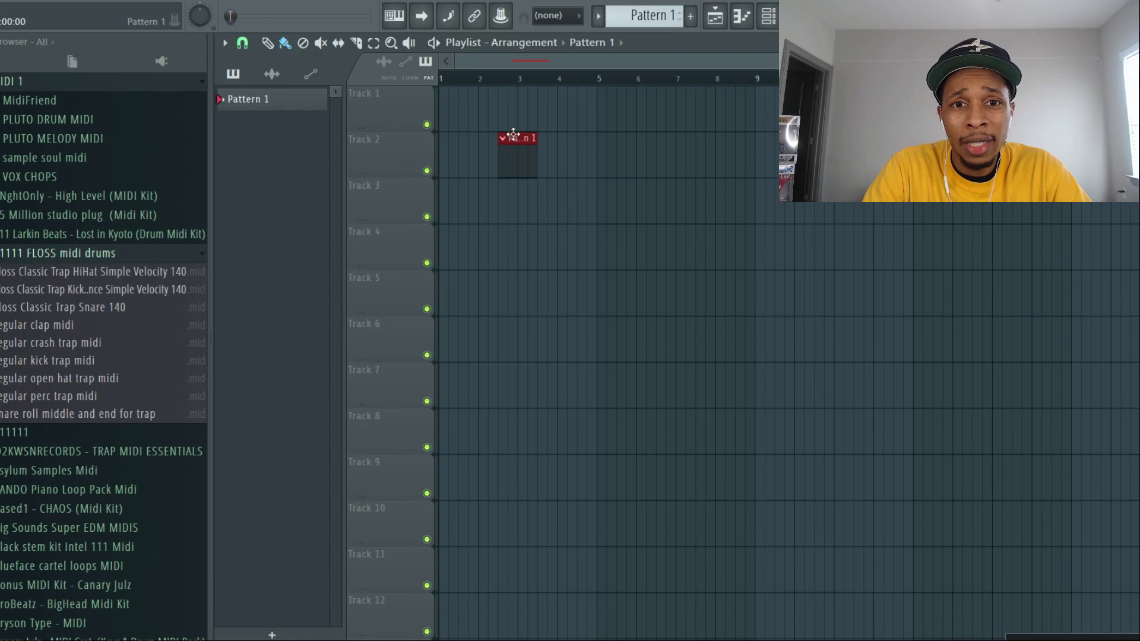
Delete the Pattern 1 clip from Track 2 and audition Chordjam's Cm11 chord on C4
right_click(509, 143)
key(F6)
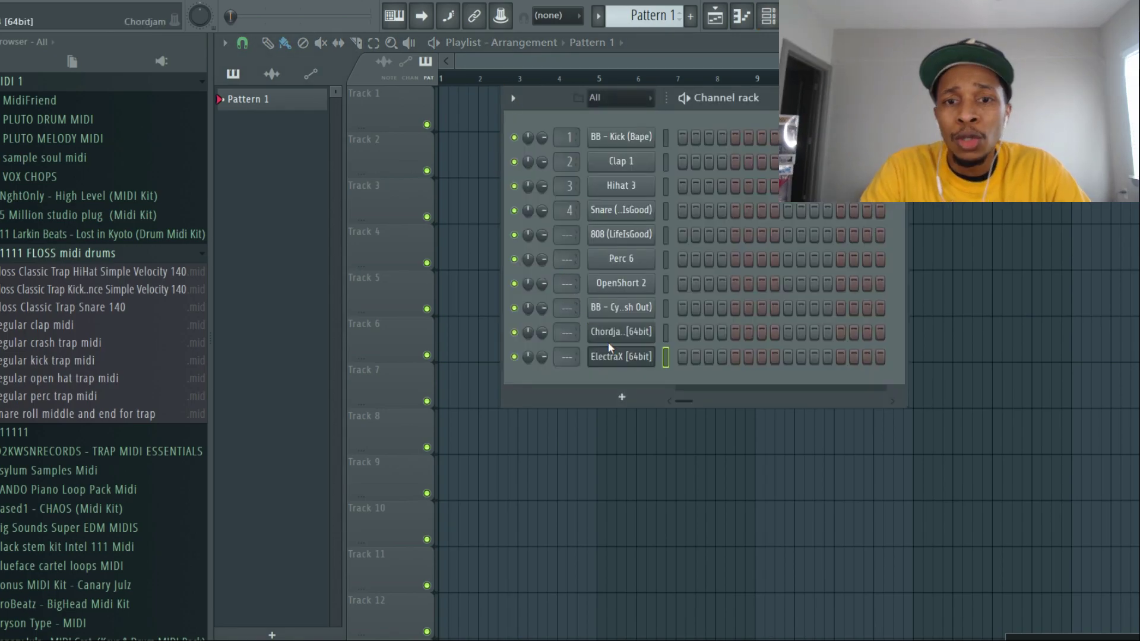
click(610, 331)
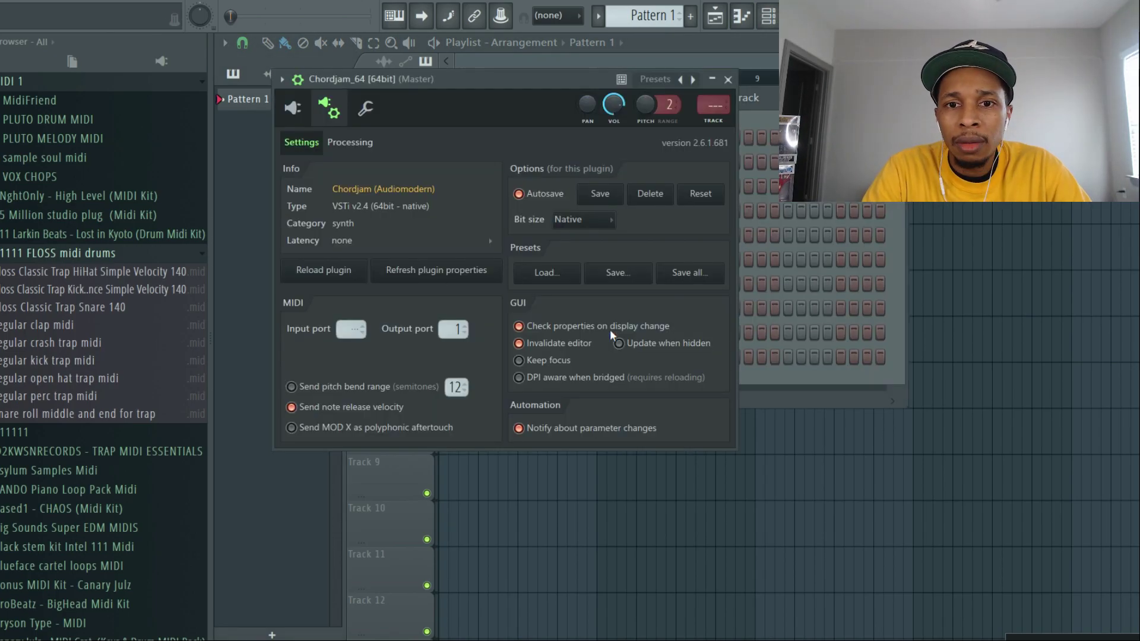
click(300, 109)
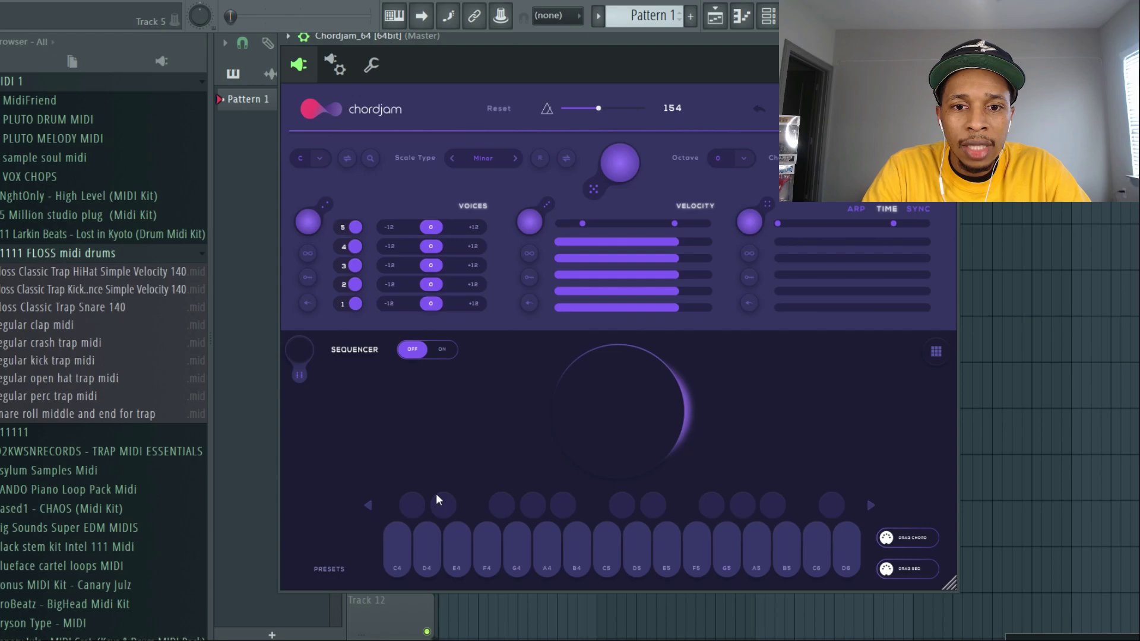
click(405, 543)
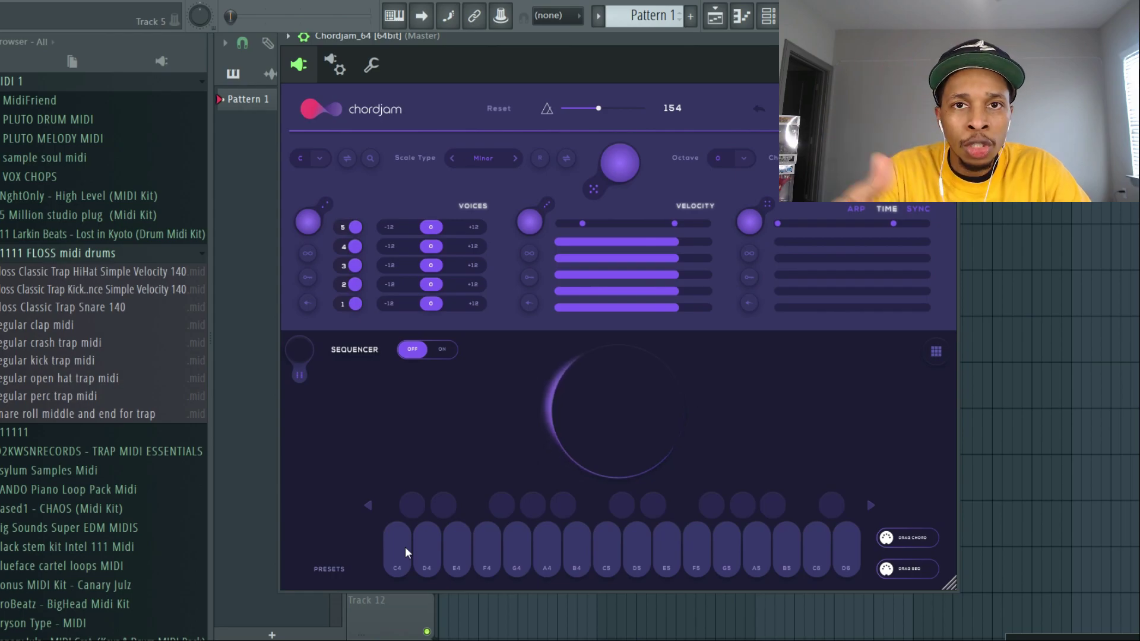
click(405, 547)
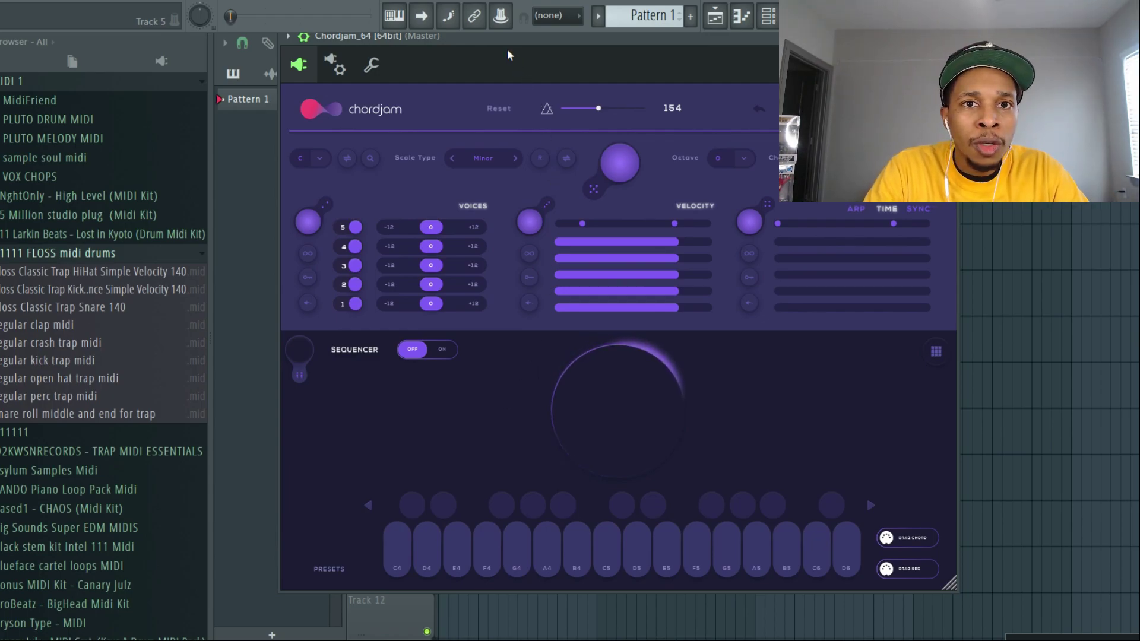
Arrange the Chordjam window beside the fully visible channel rack
drag(495, 36, 880, 57)
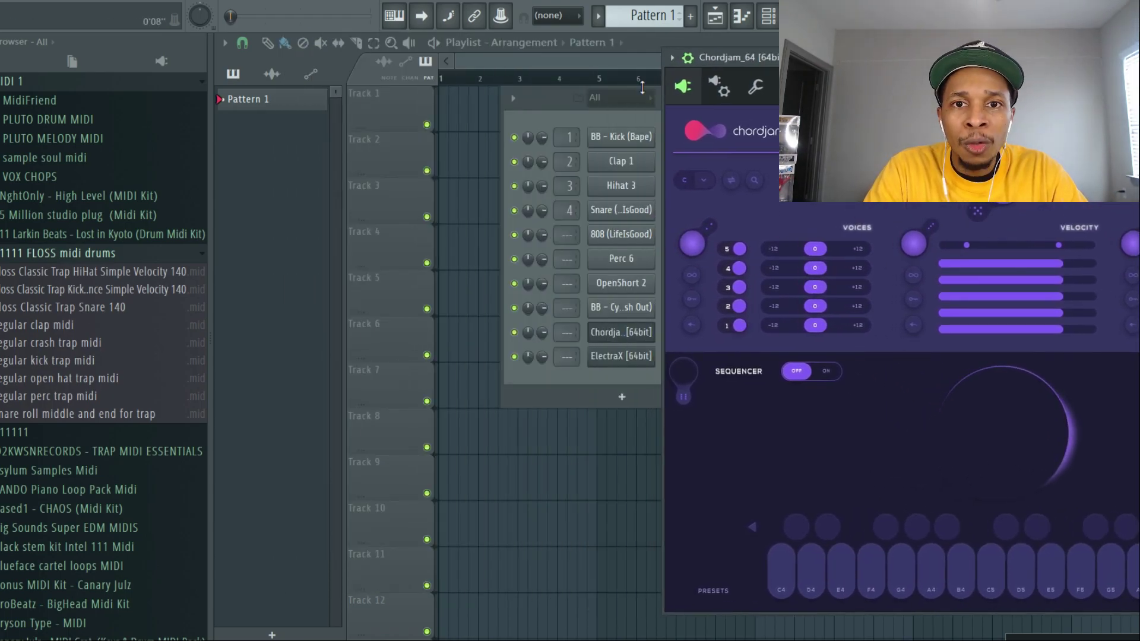
drag(561, 102, 323, 108)
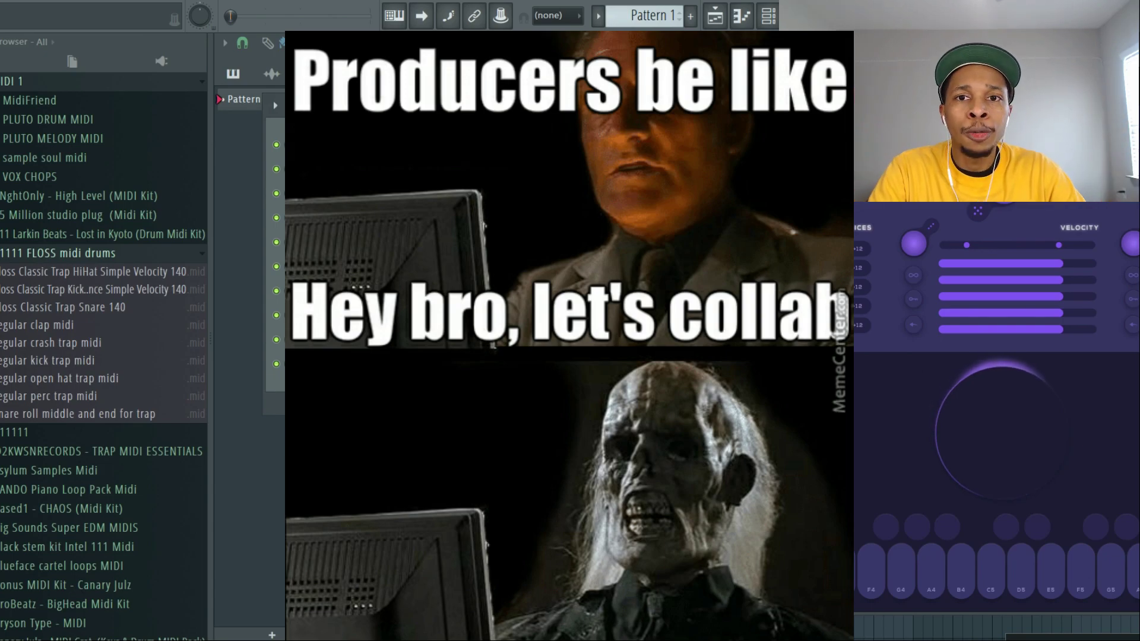
drag(926, 55, 656, 34)
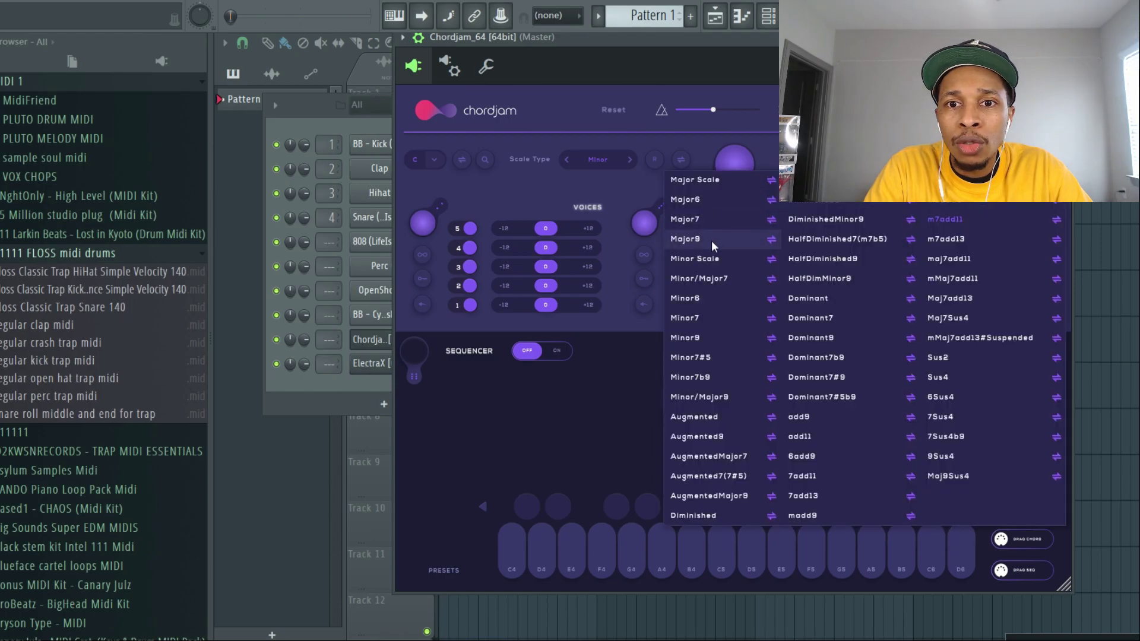
Set Chordjam to Minor Scale with the m7add11 chord type and audition Cm11
click(706, 262)
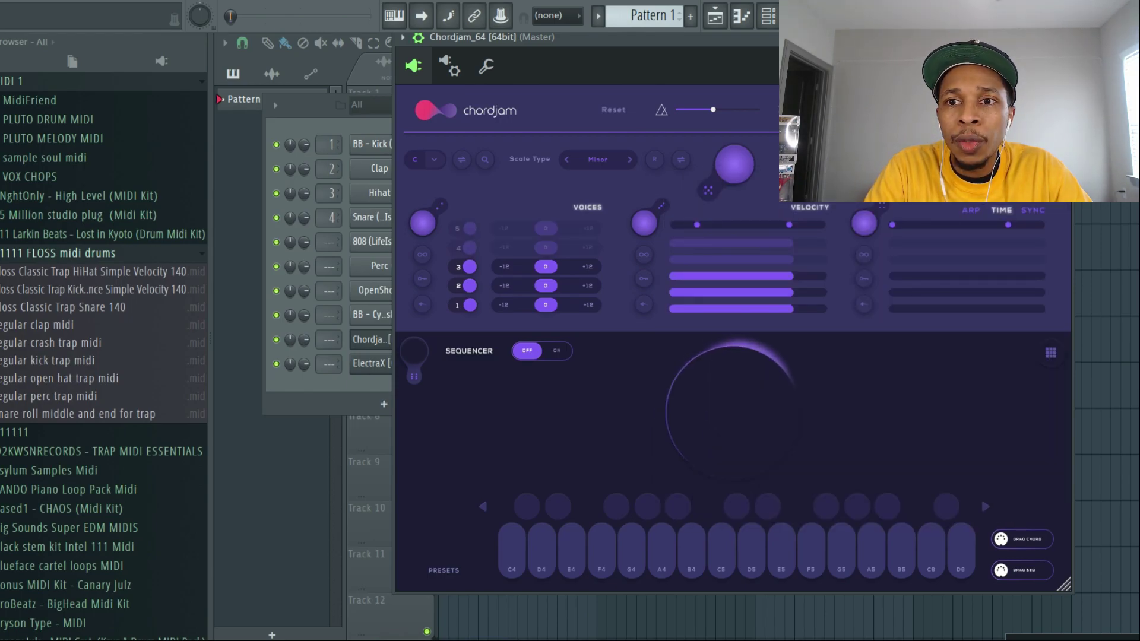
click(784, 372)
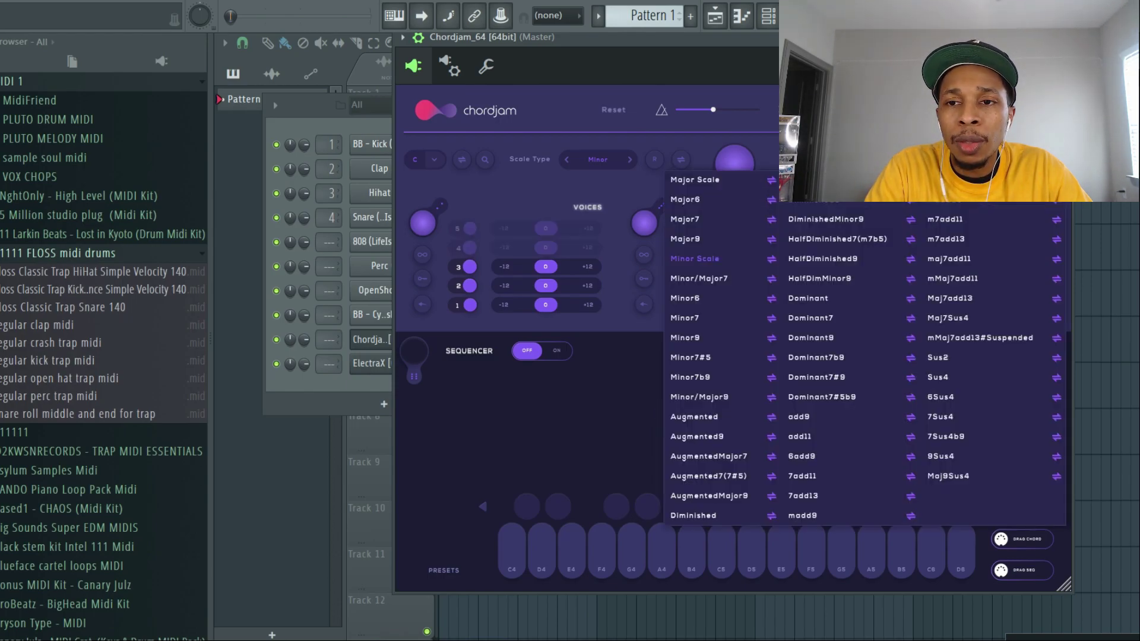
click(954, 221)
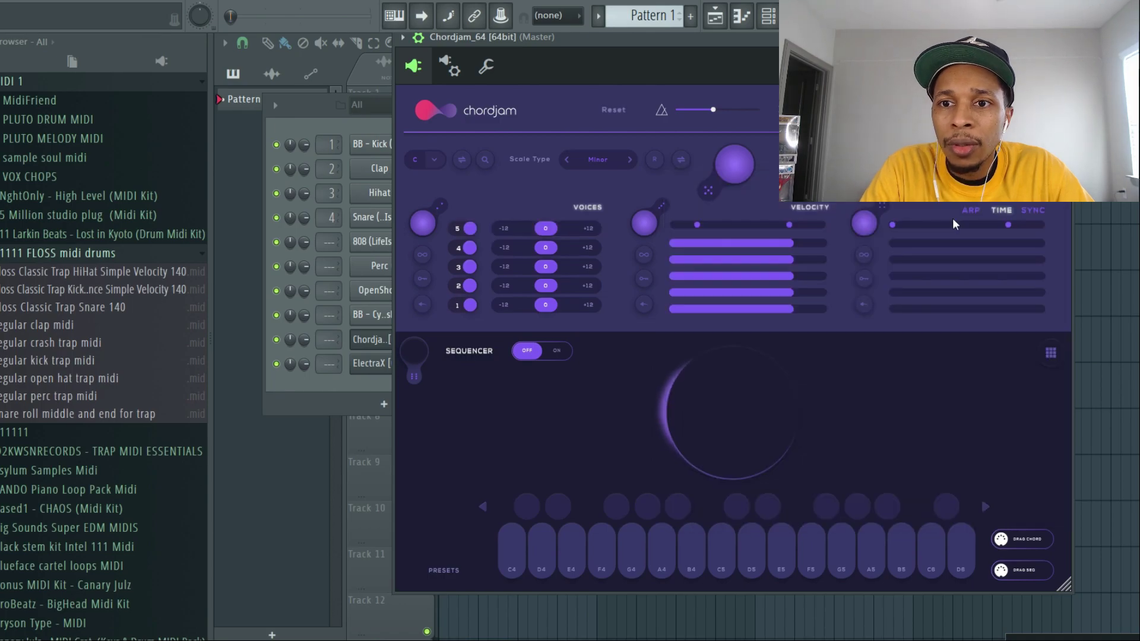
click(513, 547)
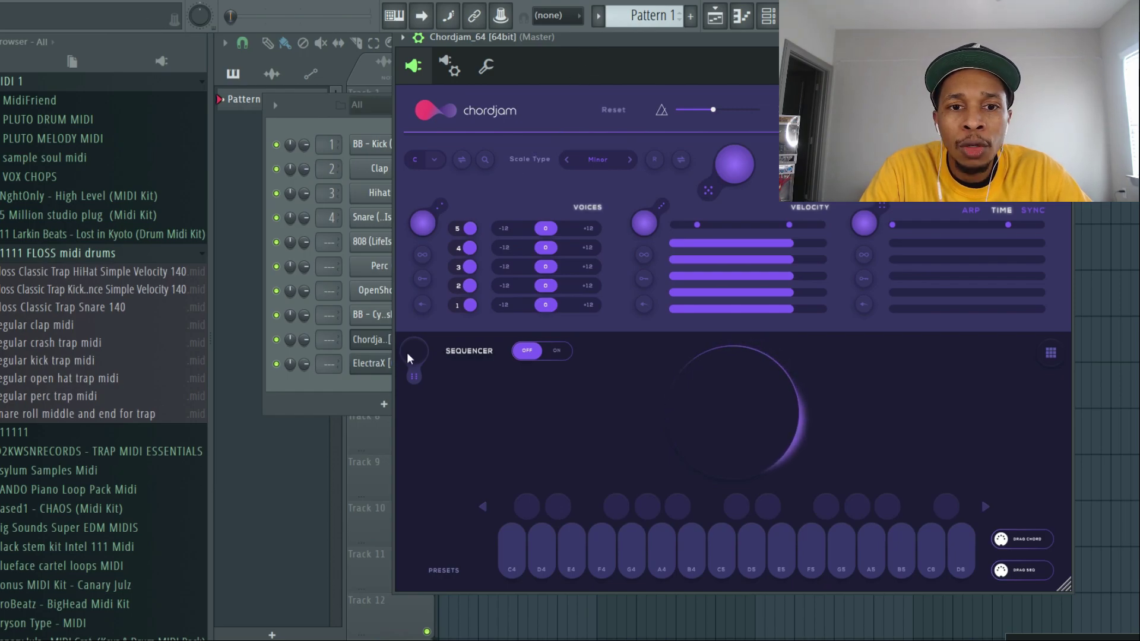
Turn on Chordjam's sequencer, generate the Cm11–Fm11–Gm11–Fm11 progression, and play it
click(551, 352)
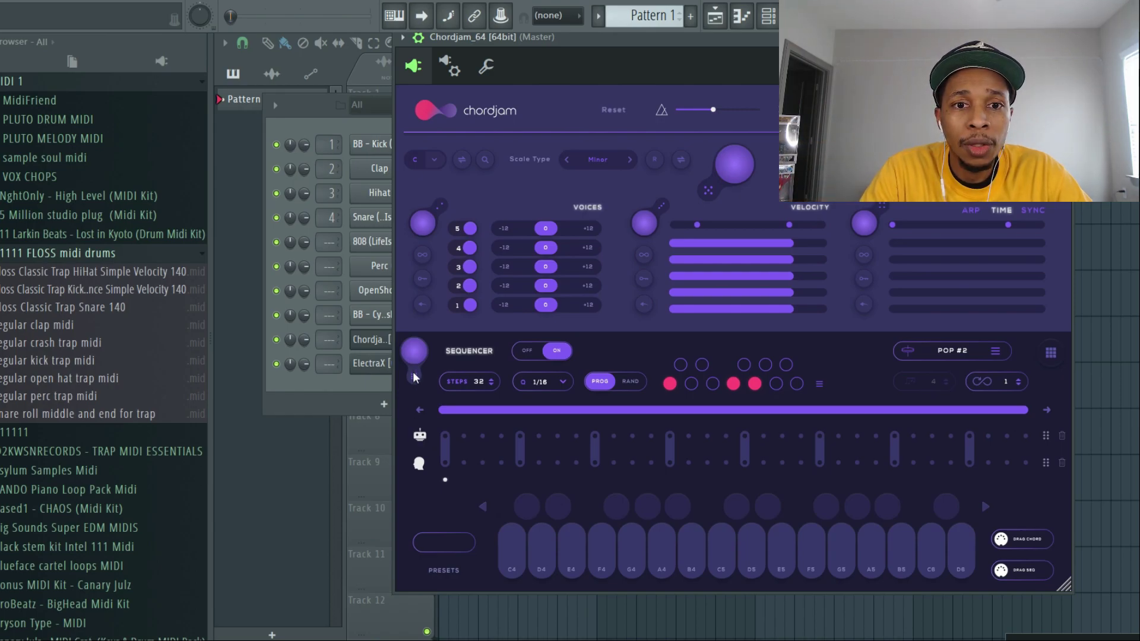
click(414, 353)
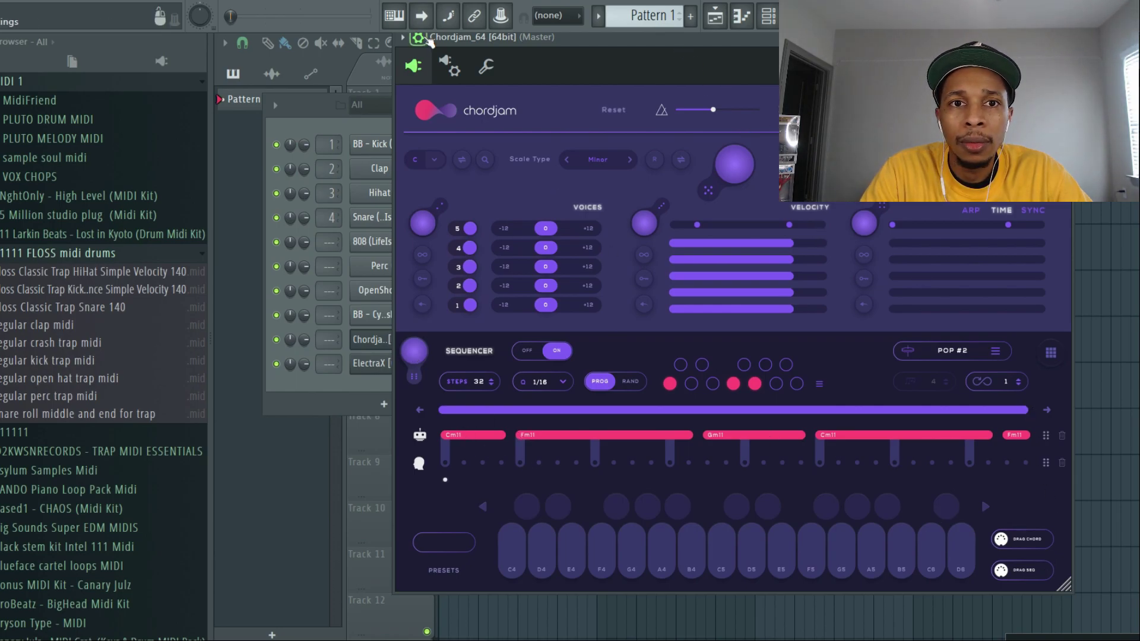
key(space)
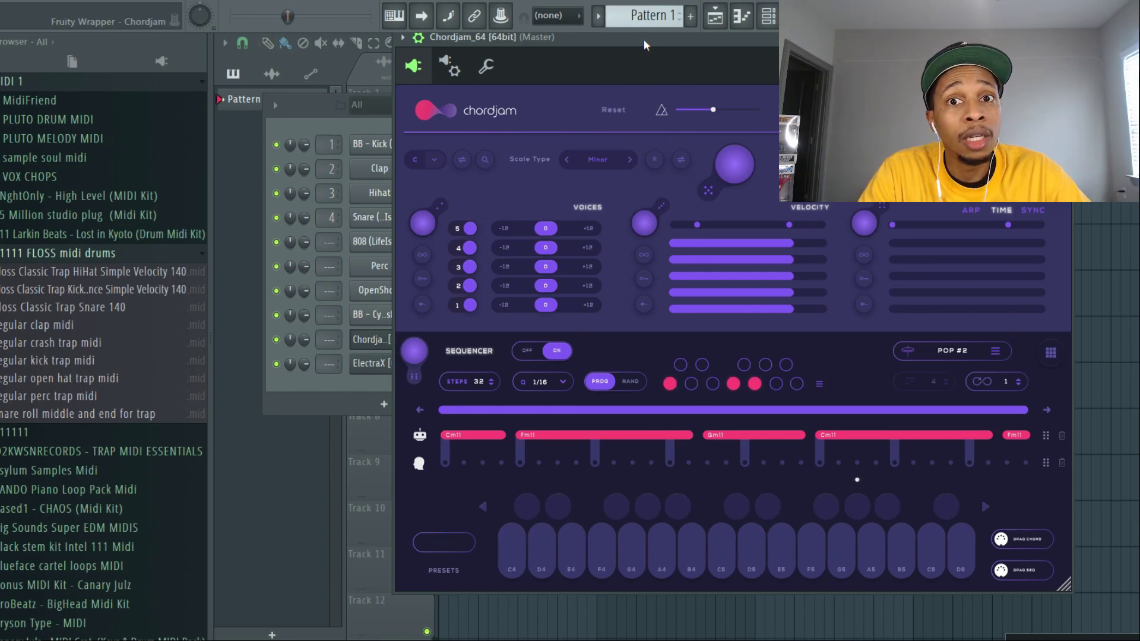
drag(683, 37, 837, 53)
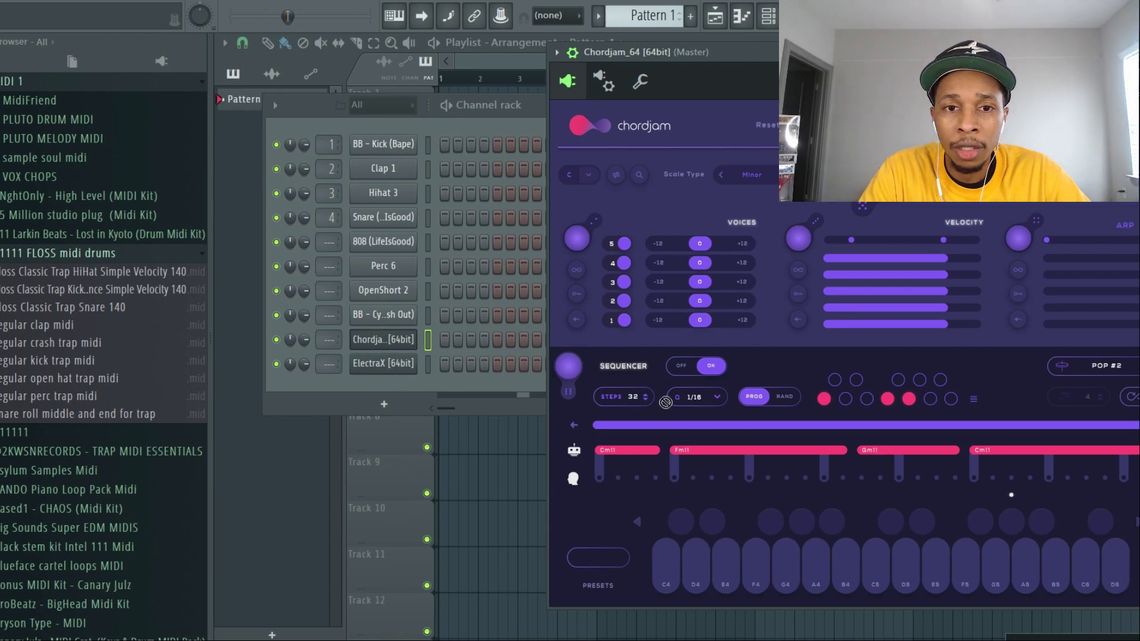
Drop Chordjam's progression onto the ElectraX channel and review its five-note chords in the piano roll
drag(505, 366, 397, 367)
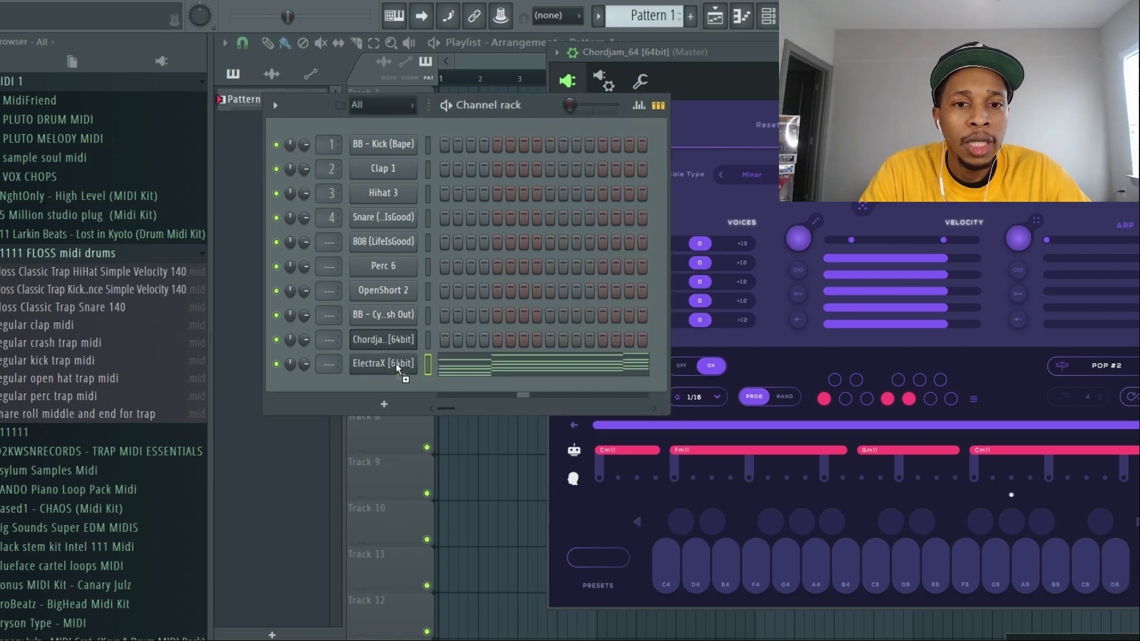
click(478, 369)
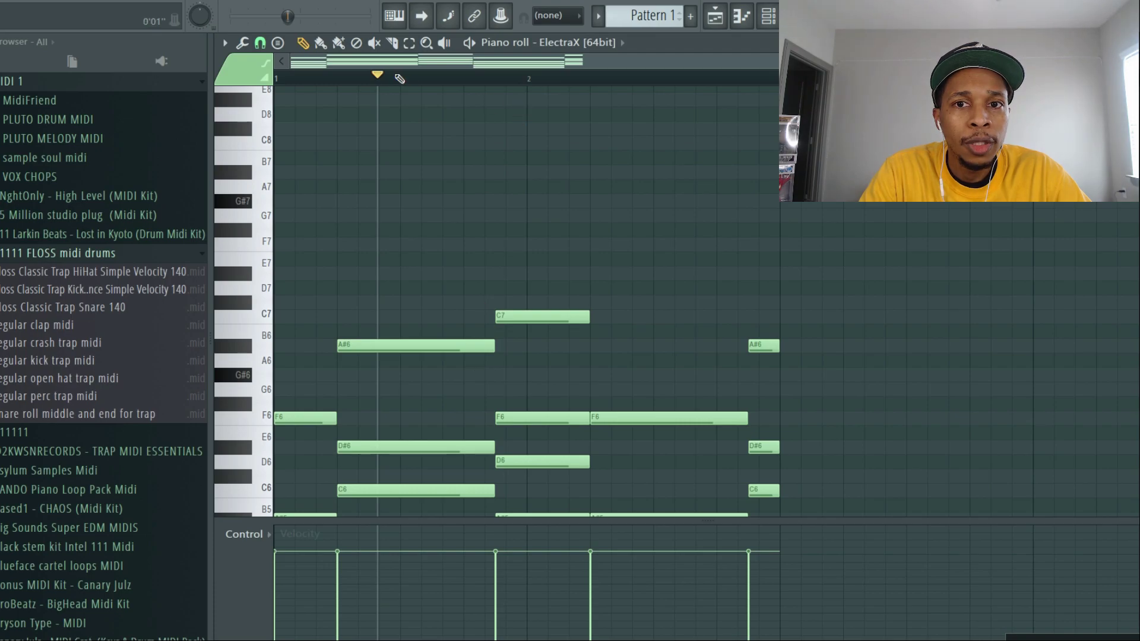
drag(380, 74, 277, 74)
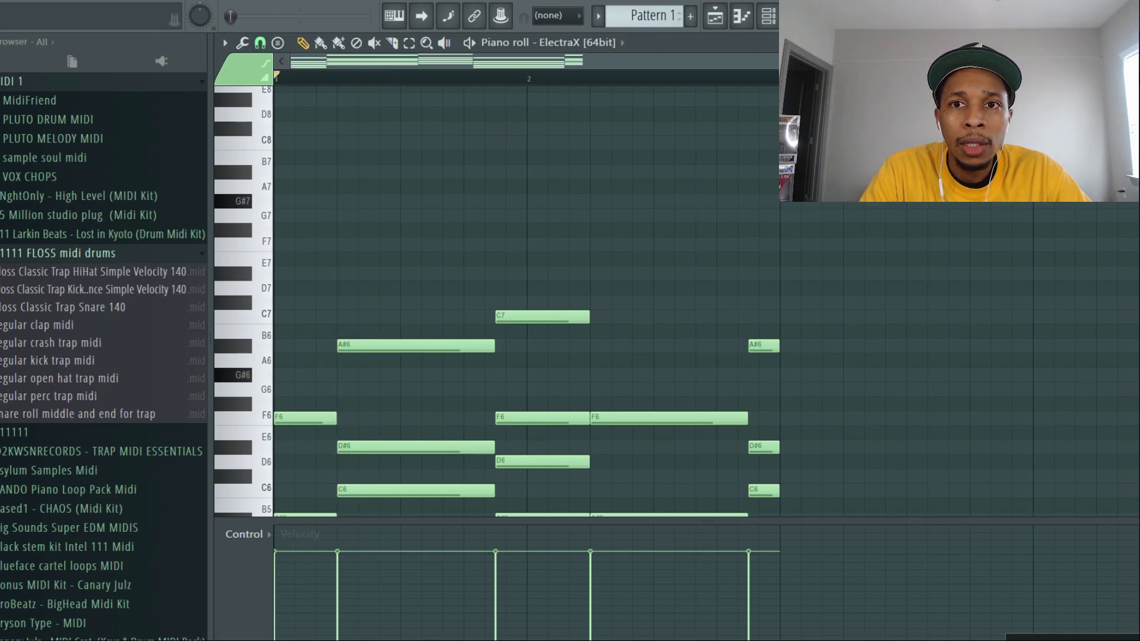
scroll(526, 296, down, 2)
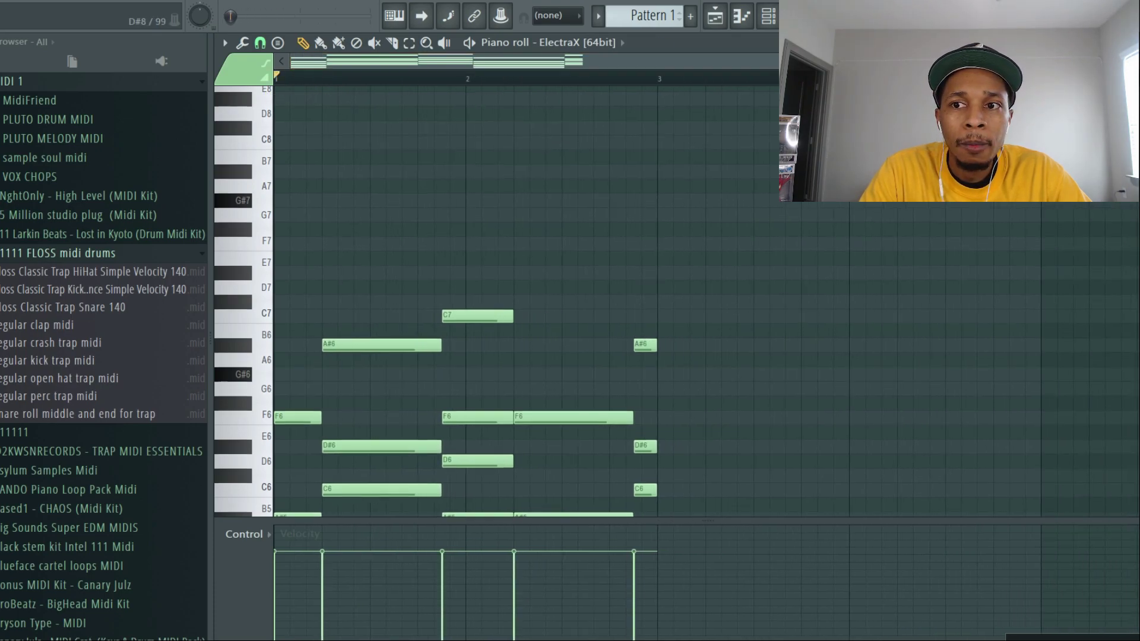
scroll(466, 302, down, 8)
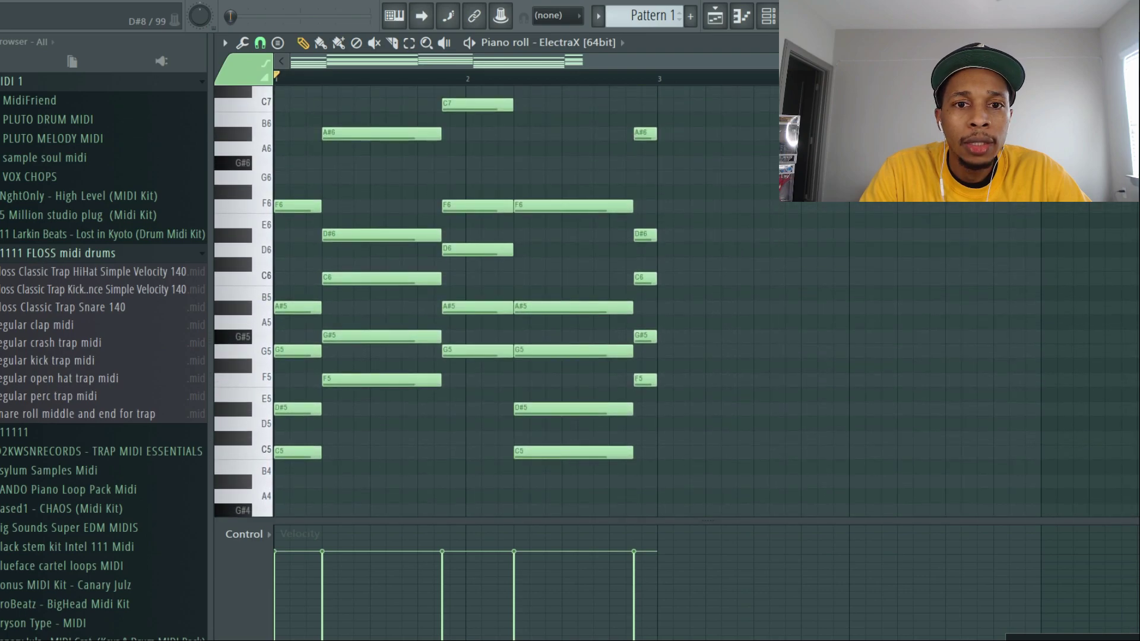
scroll(466, 301, up, 1)
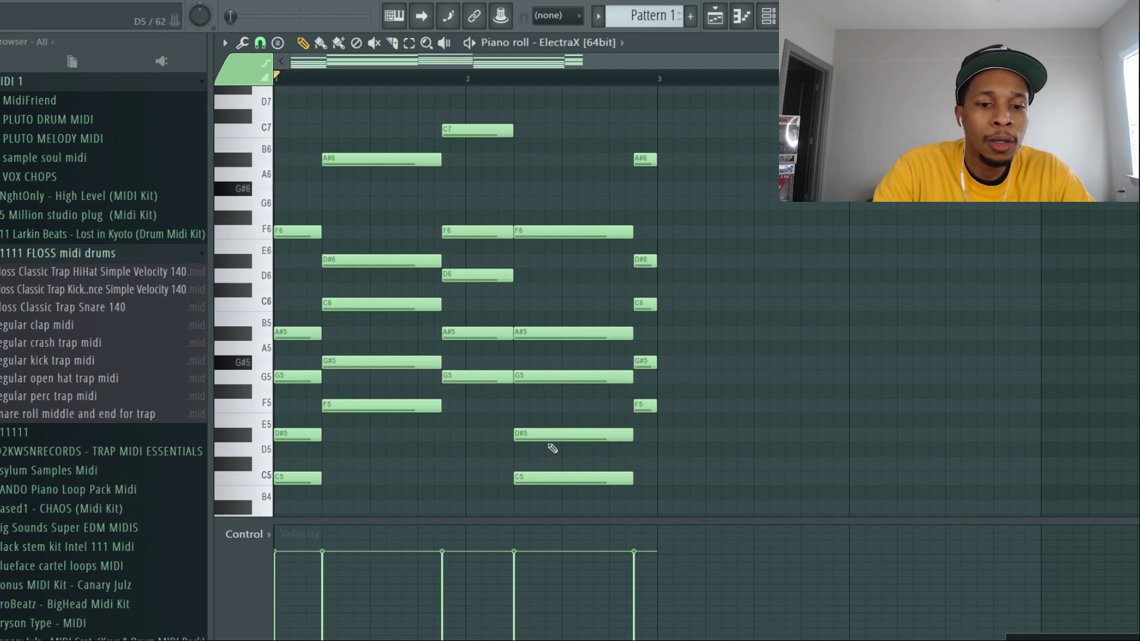
key(F6)
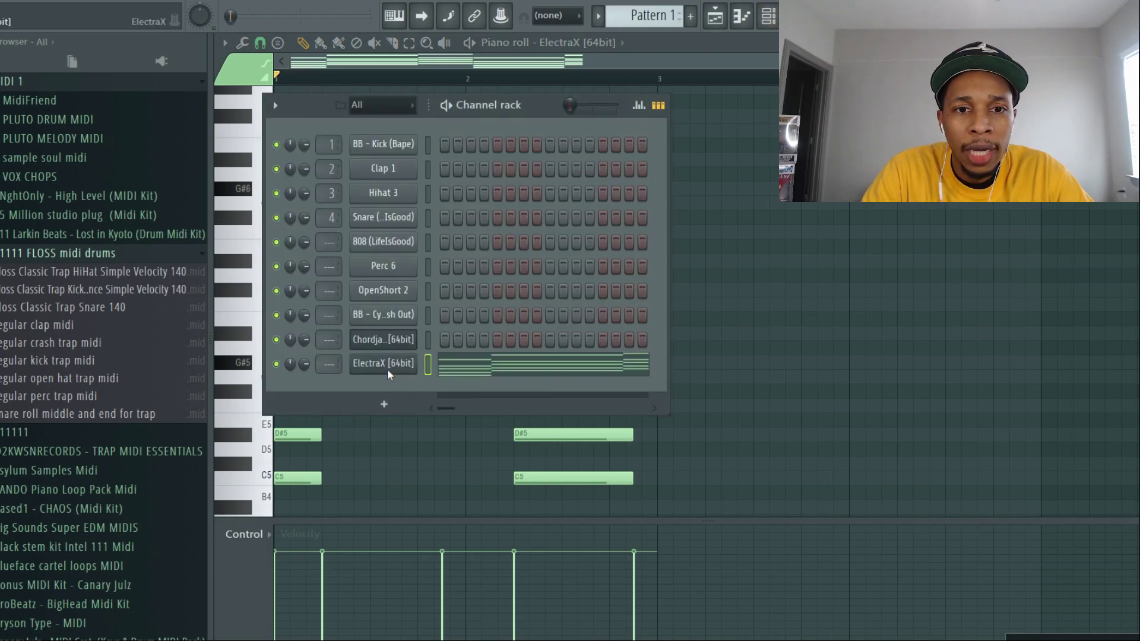
Set Chordjam's sequencer to 64 steps and regenerate a Cm11–Fm11–Gm11–Cm11–Fm11 progression across it
click(378, 341)
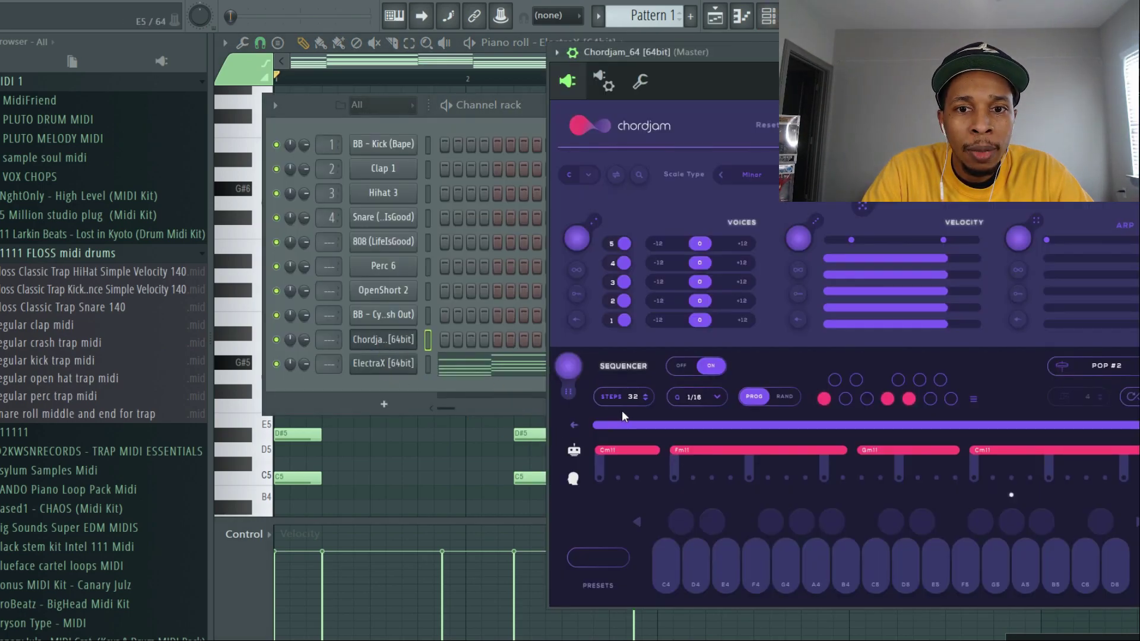
drag(674, 367, 524, 347)
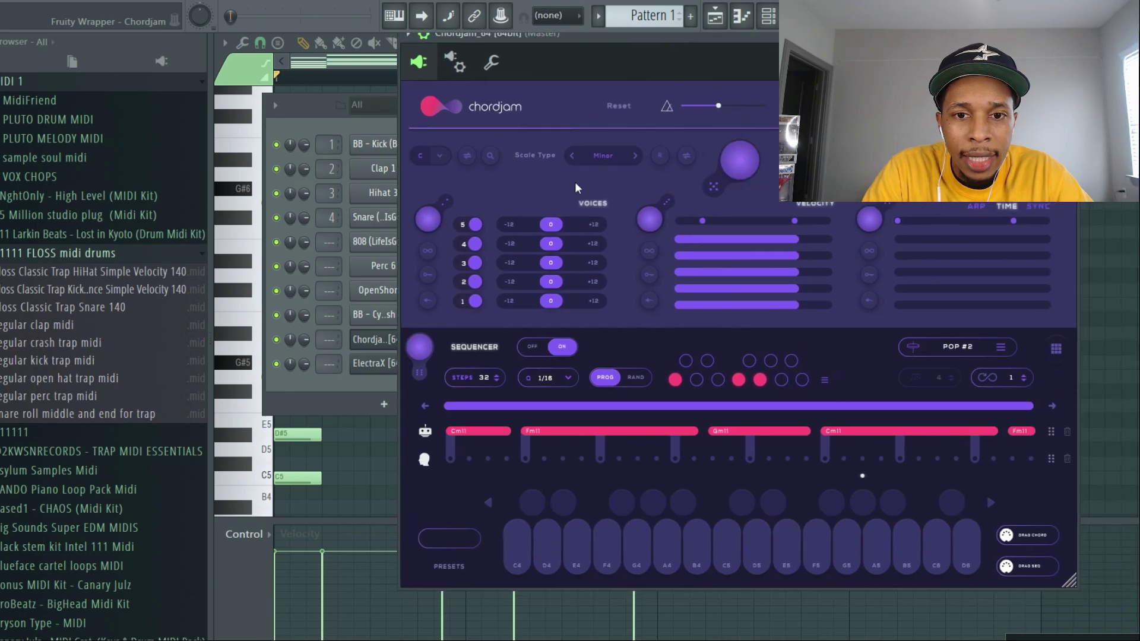
click(498, 374)
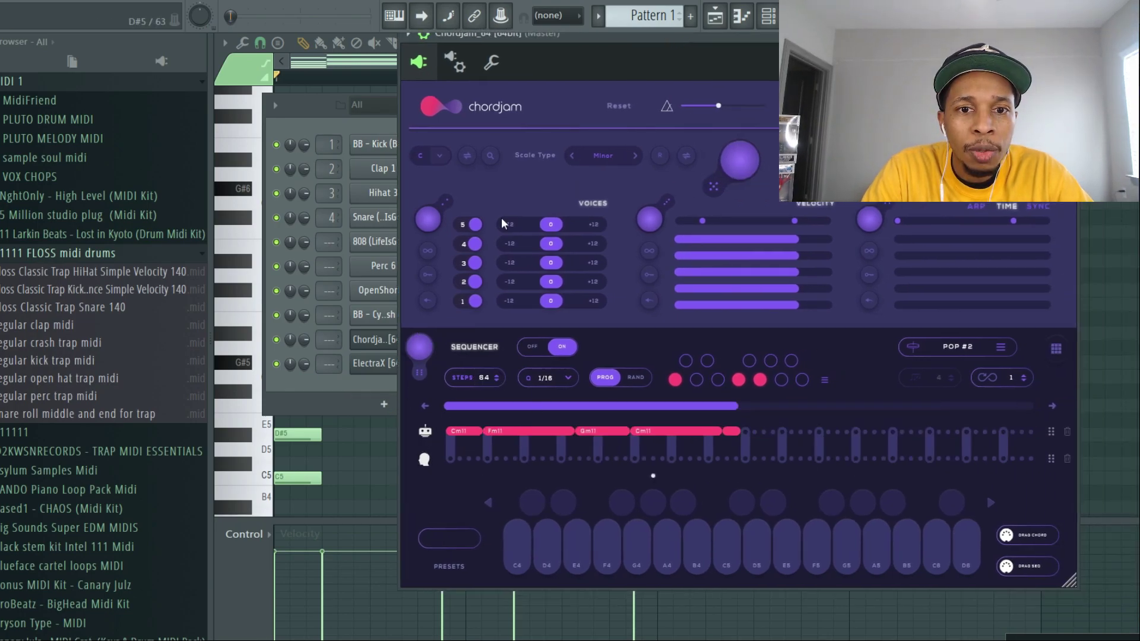
click(1067, 433)
click(423, 355)
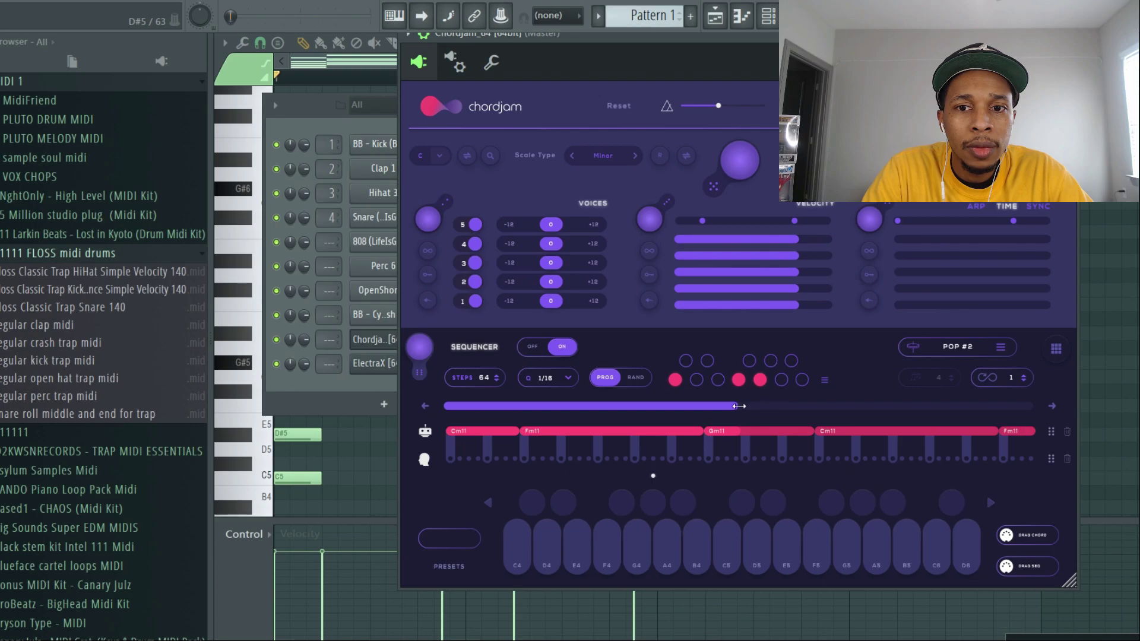
drag(739, 406, 1118, 421)
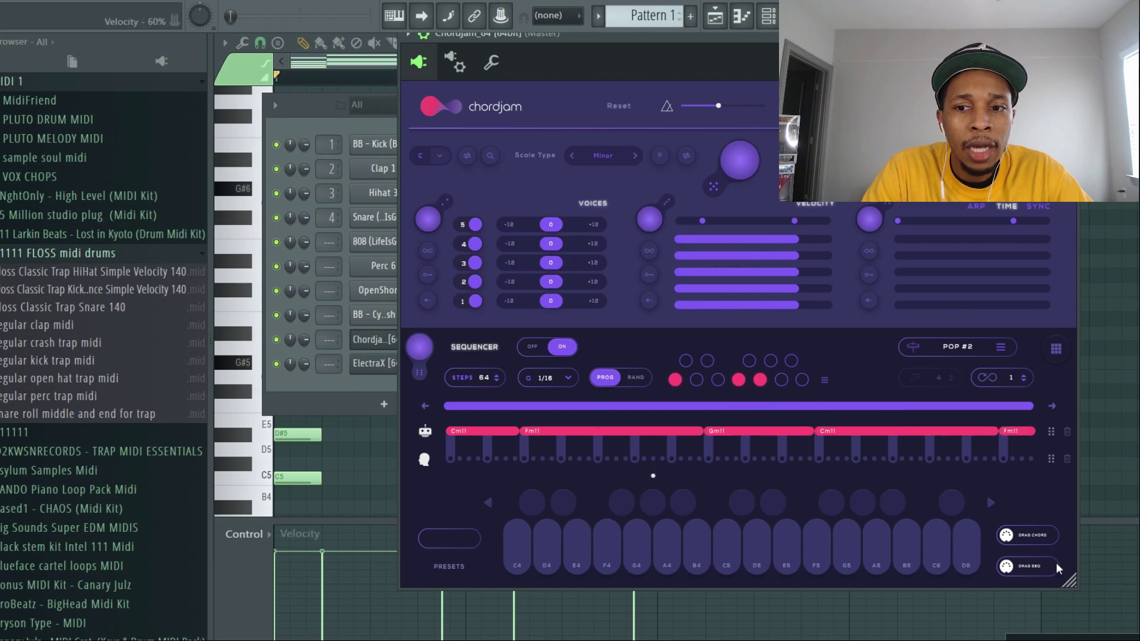
Load the new progression into the ElectraX channel and preview the loop
drag(423, 422, 392, 369)
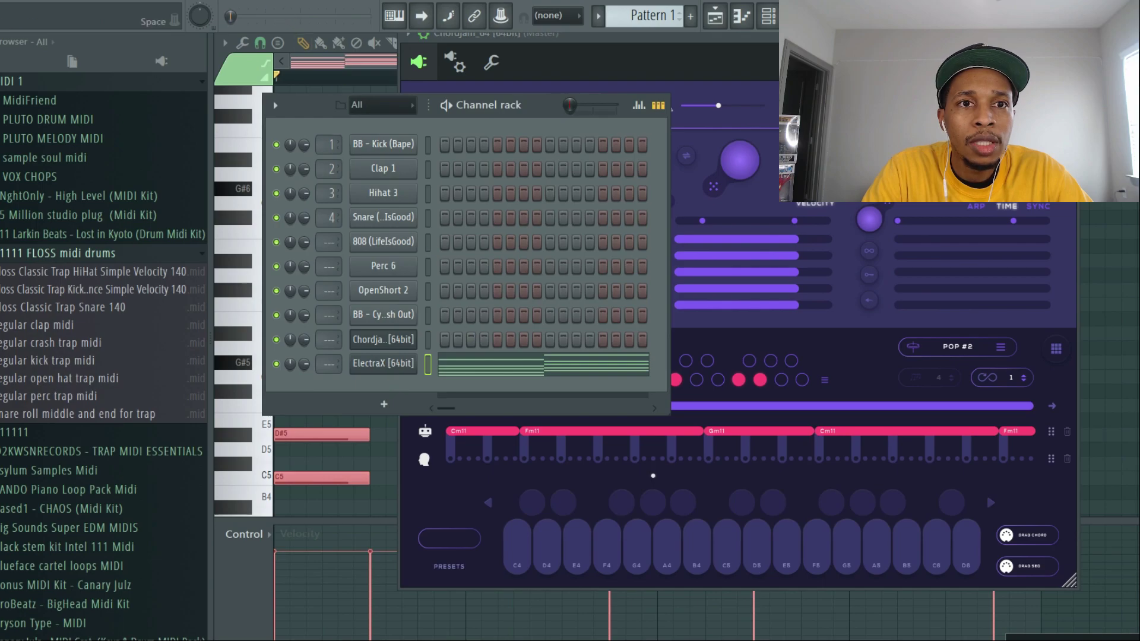
key(space)
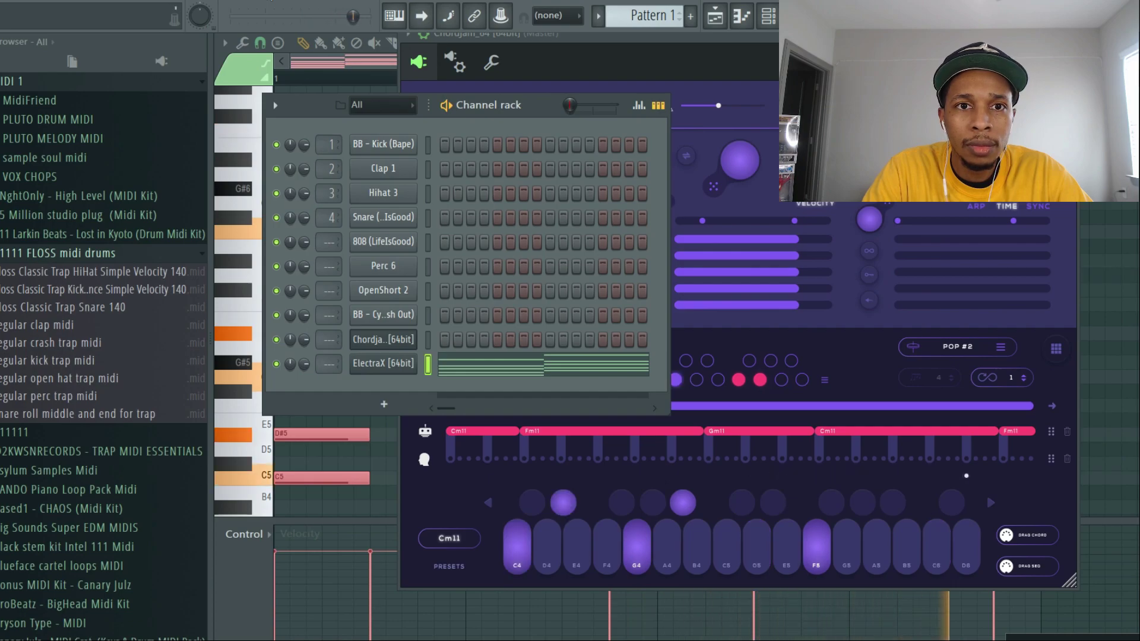
key(space)
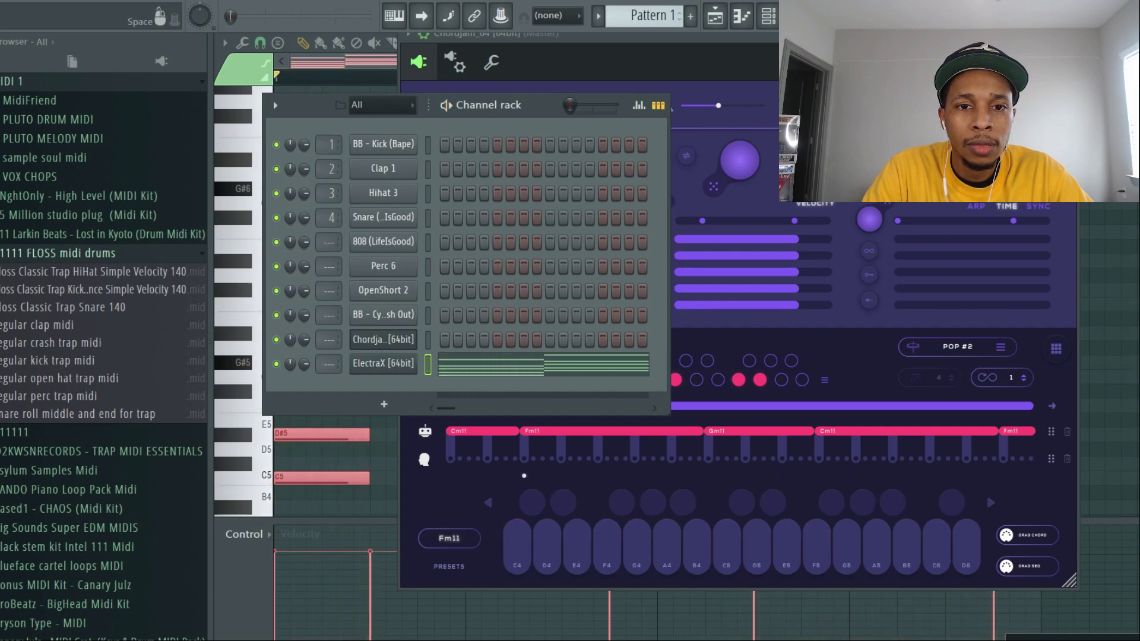
click(856, 350)
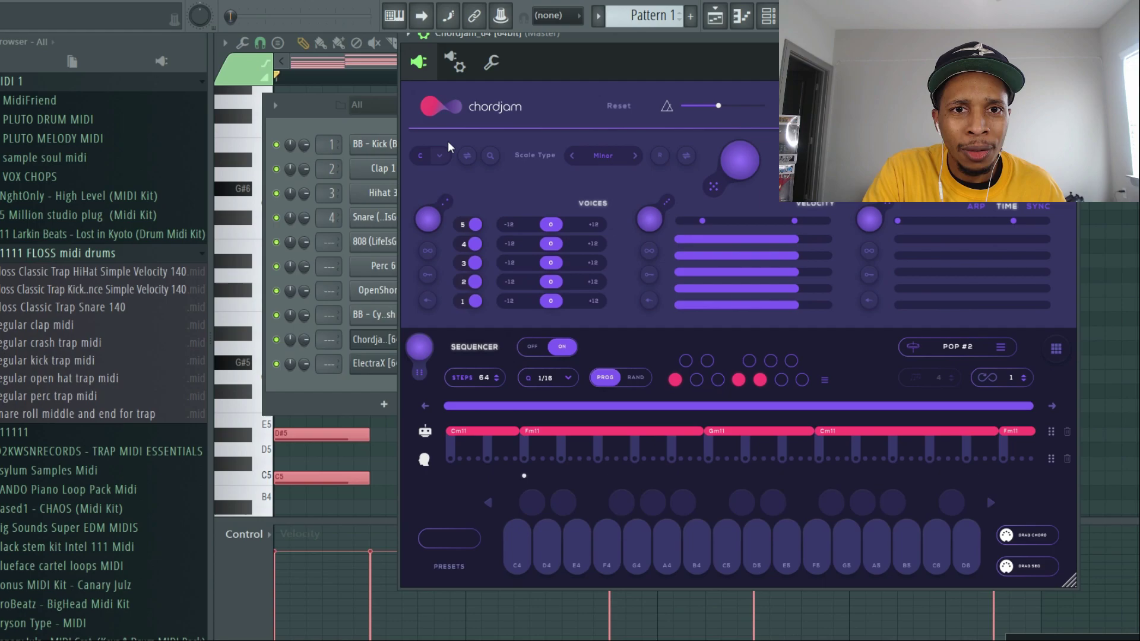
Shorten the Fm11 block in Chordjam's sequencer and listen to the change
key(space)
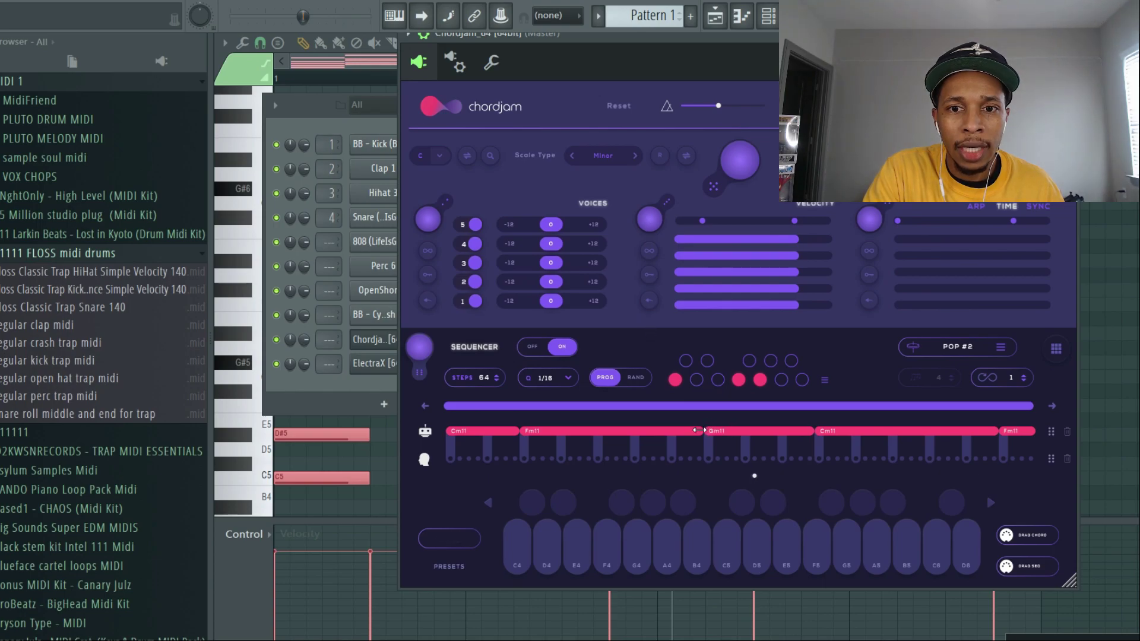
mouse_move(704, 432)
mouse_down()
mouse_move(670, 439)
mouse_move(696, 430)
mouse_up()
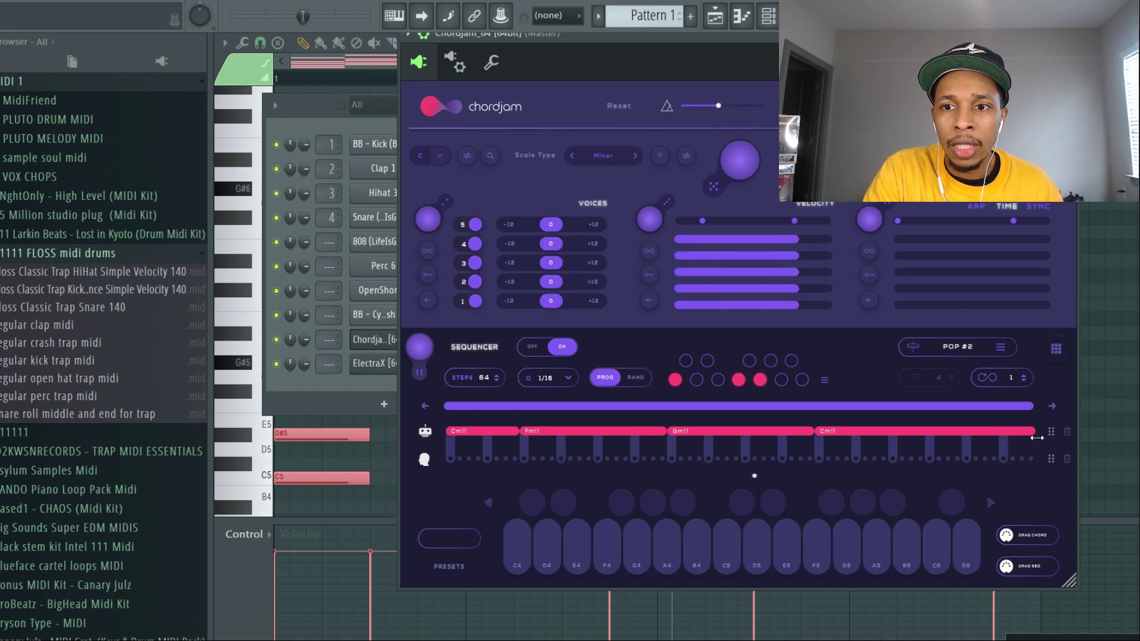
key(space)
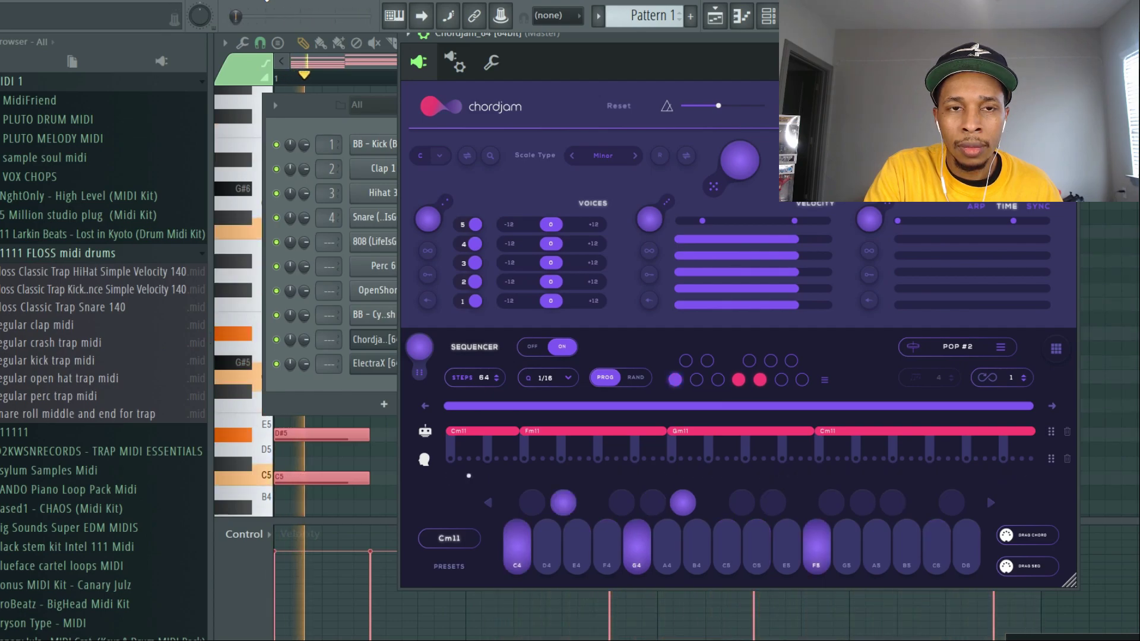
key(space)
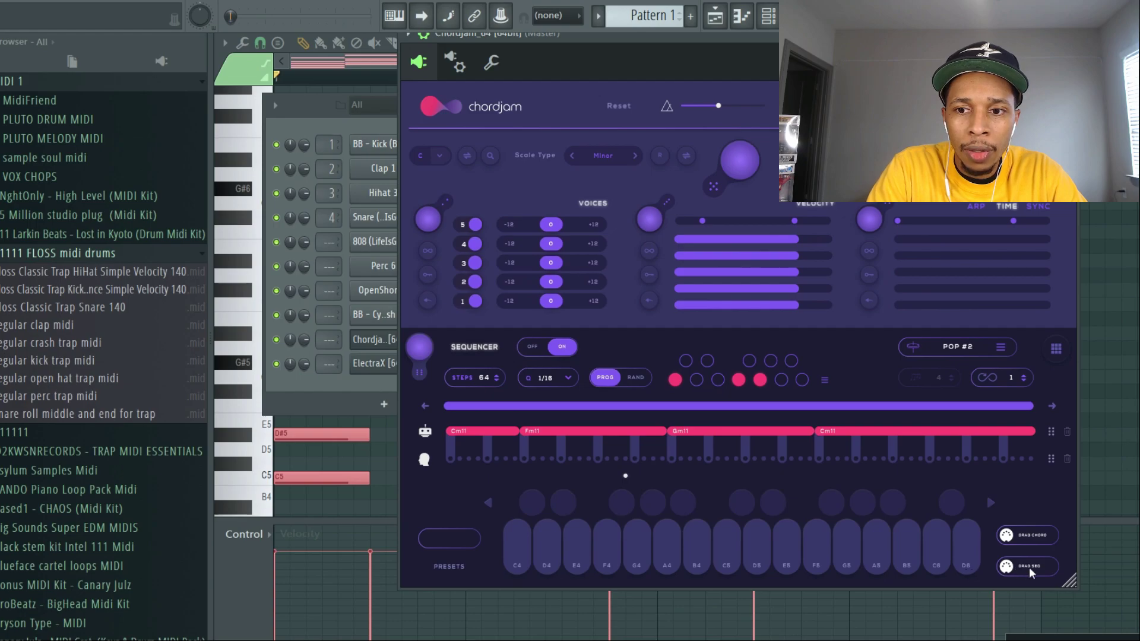
In the ElectraX piano roll, shorten the third chord and move it to start at bar 3
click(389, 376)
key(F7)
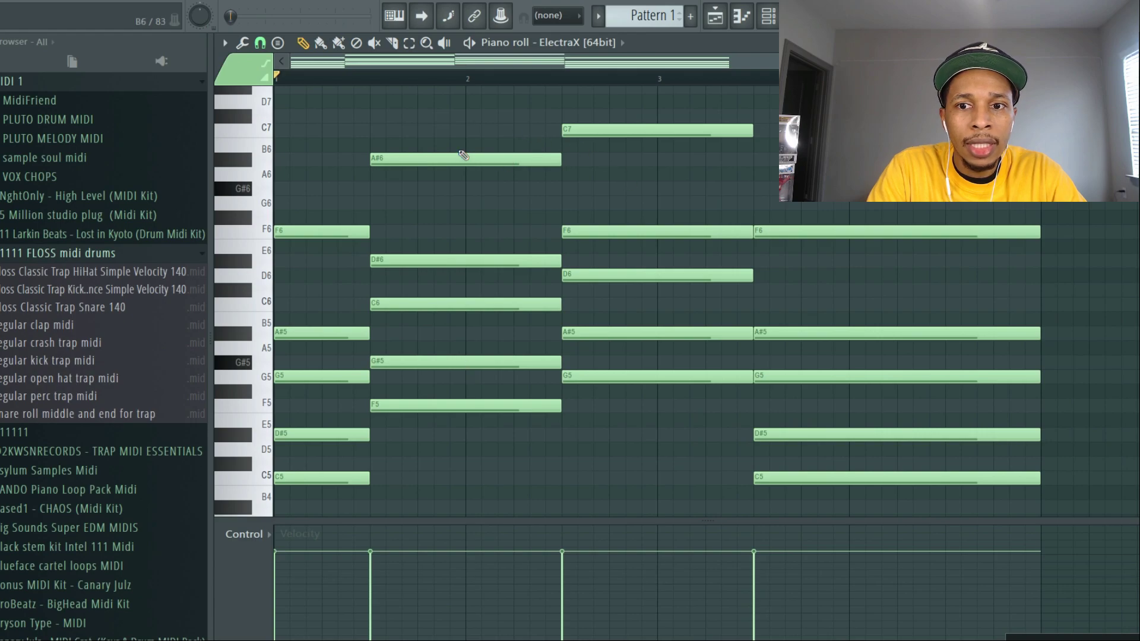
key(space)
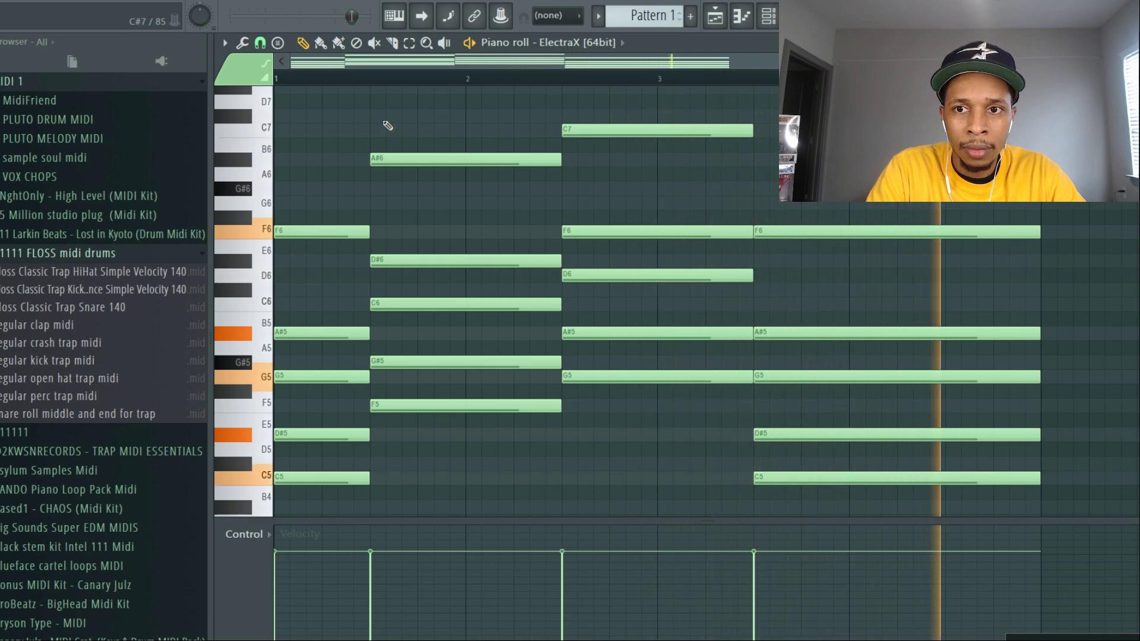
key(space)
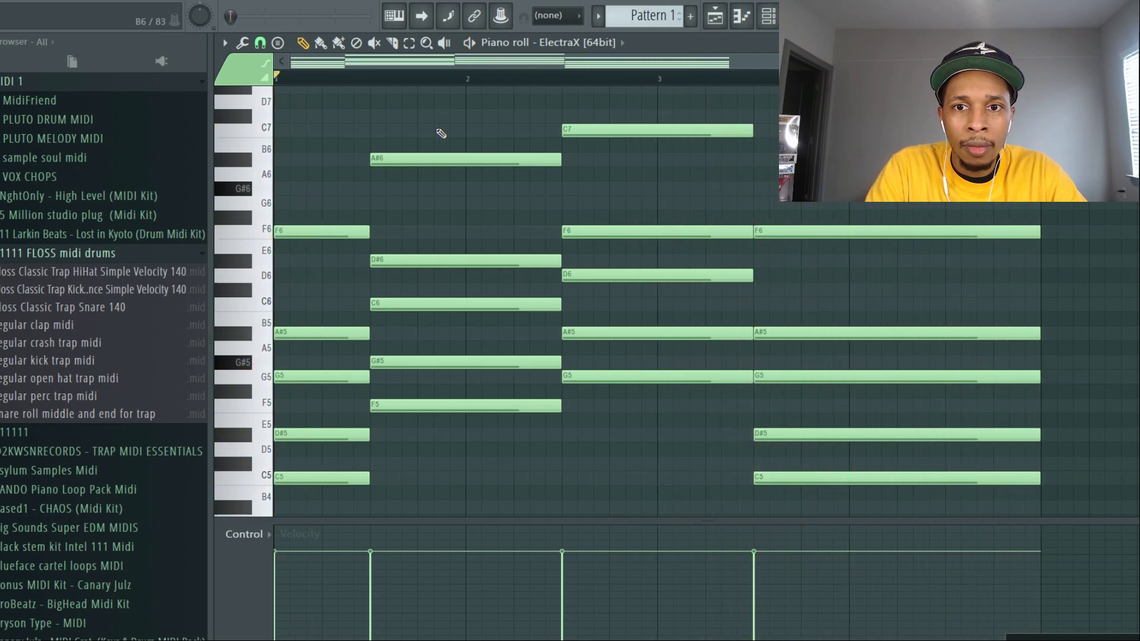
drag(624, 106, 619, 378)
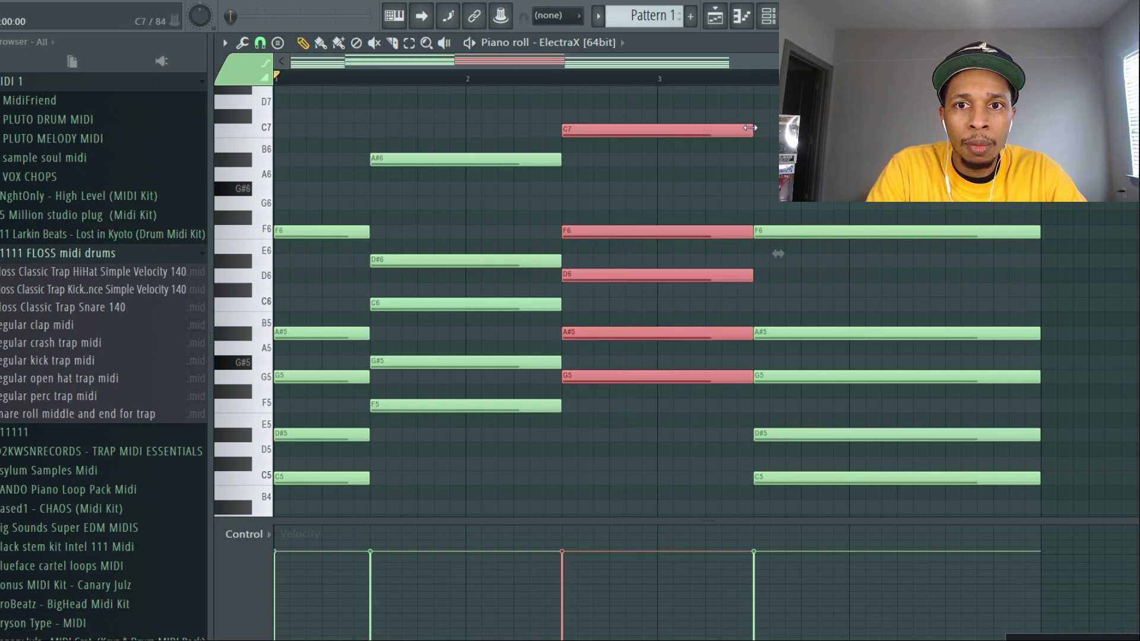
drag(748, 132, 704, 127)
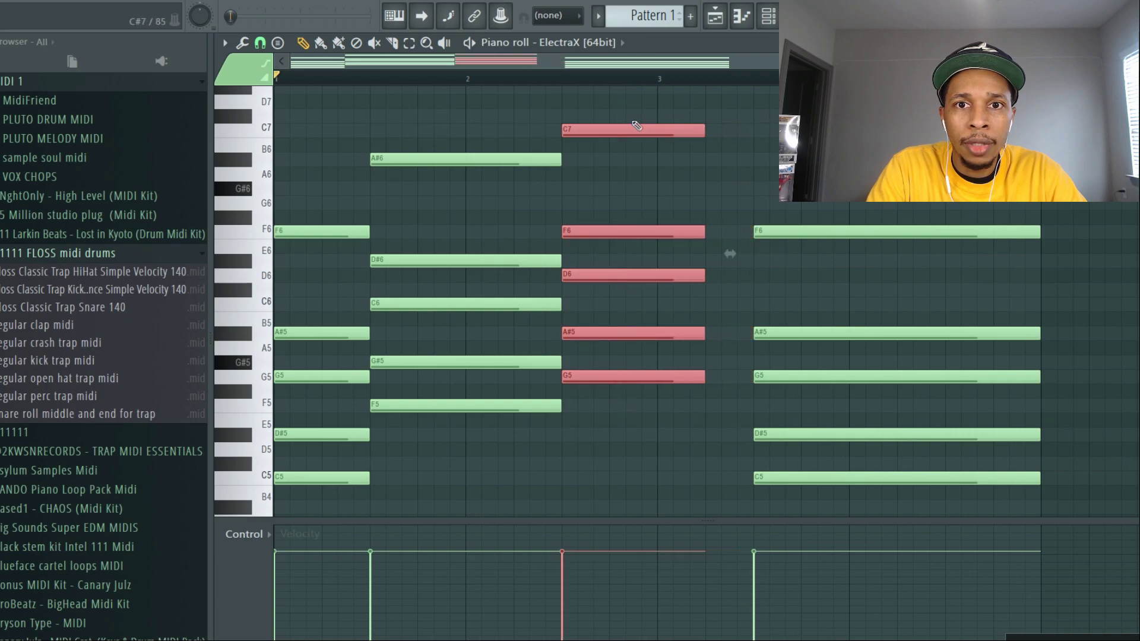
drag(624, 128, 717, 137)
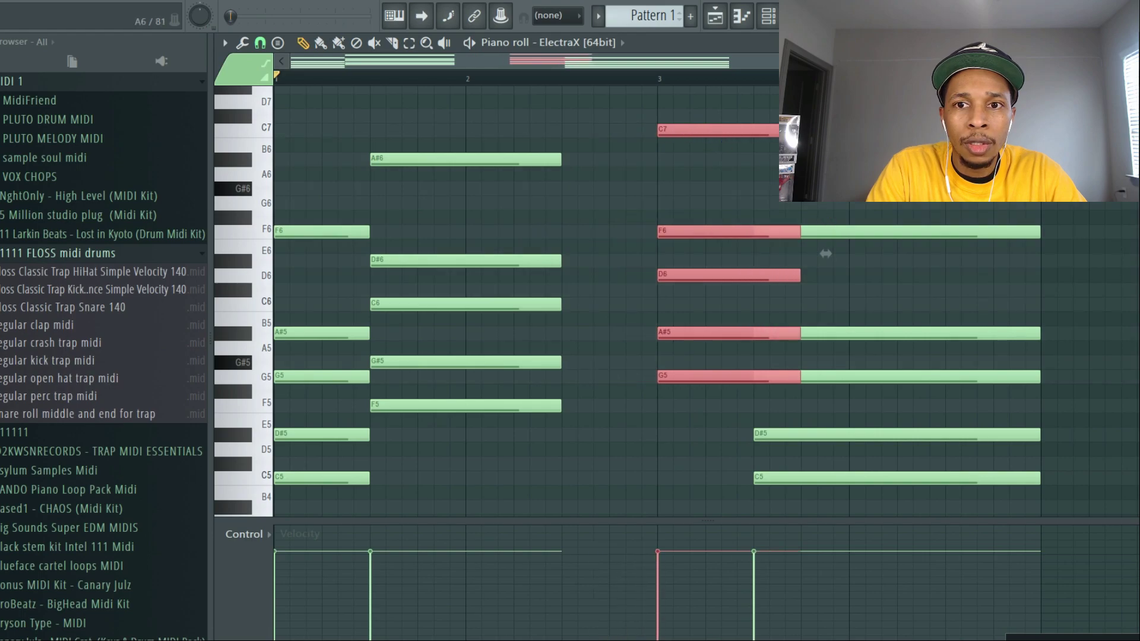
Trim the fourth chord's notes, select the second chord, and play back the retimed chords
drag(839, 229, 857, 475)
drag(1088, 477, 1034, 478)
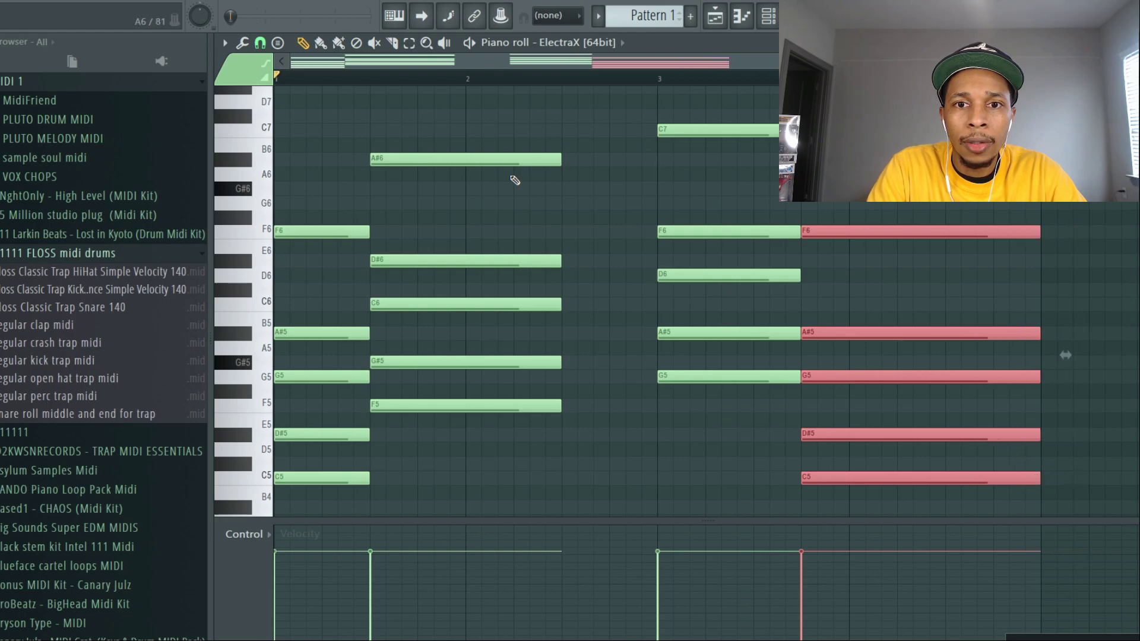
drag(496, 109, 653, 425)
key(space)
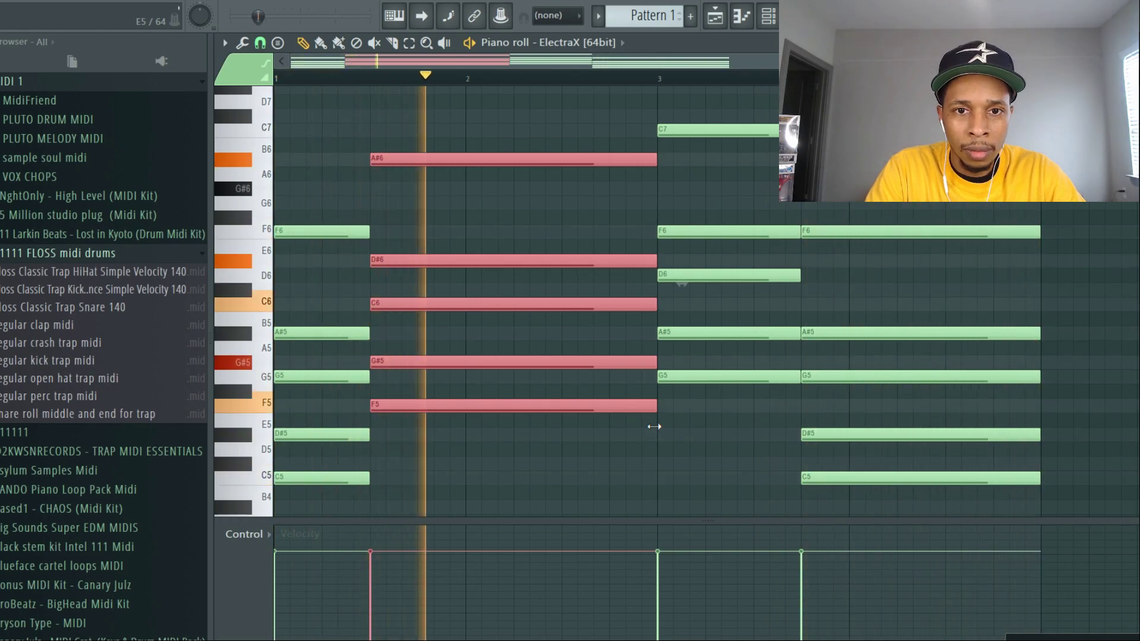
key(space)
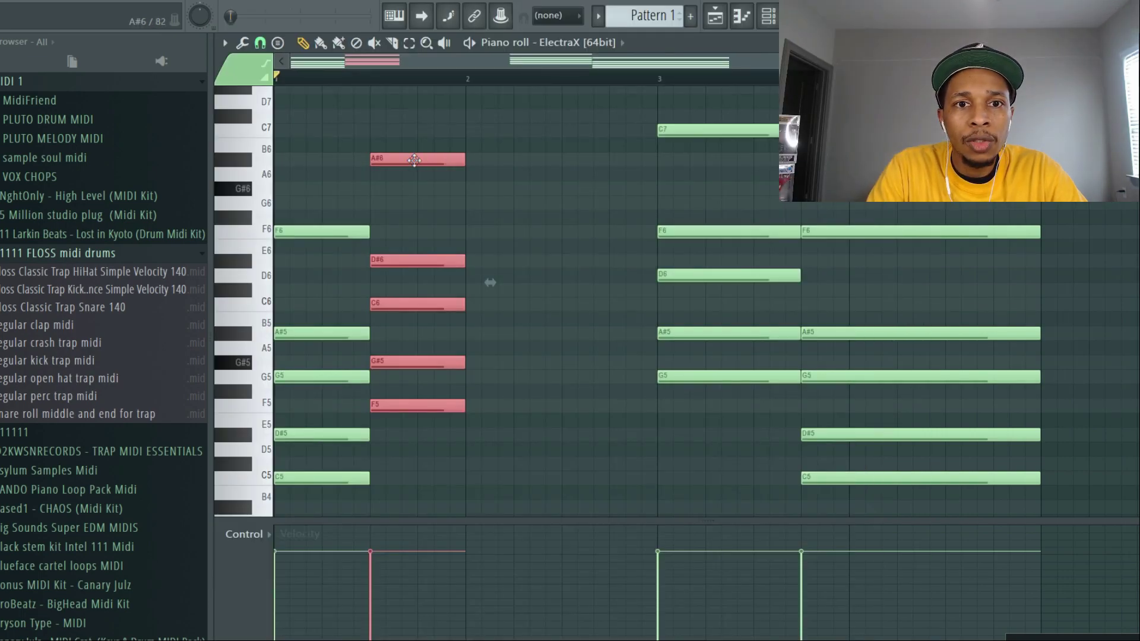
Shift the second chord to bar 2 and open ElectraX's patch browser showing PAD - ENTERPRIS3
drag(415, 159, 515, 159)
key(F6)
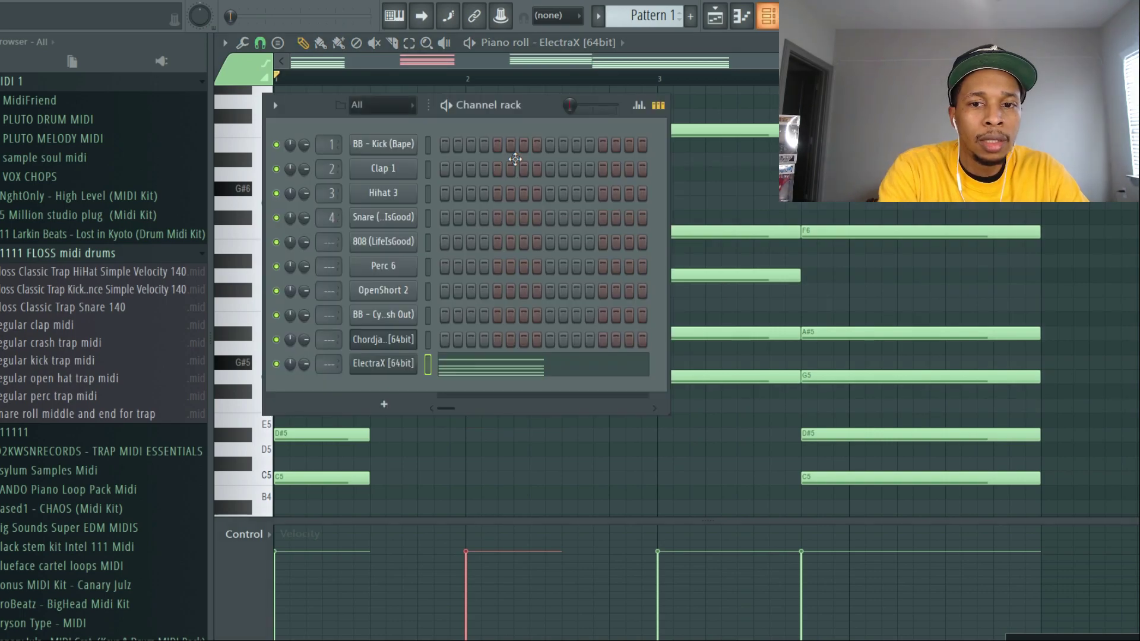
click(370, 365)
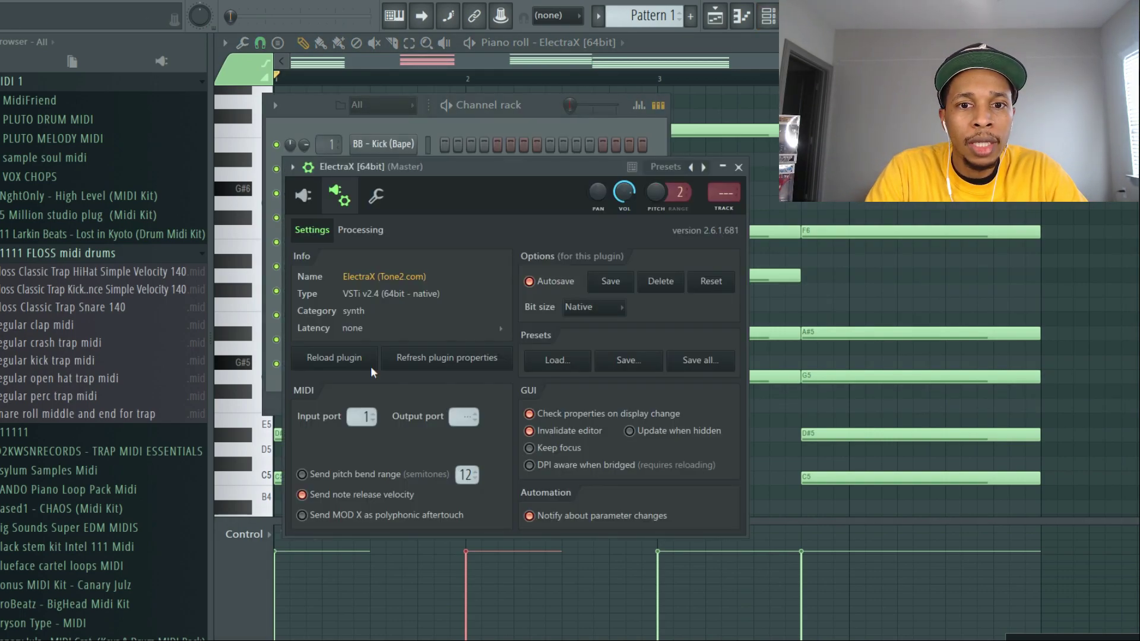
click(304, 196)
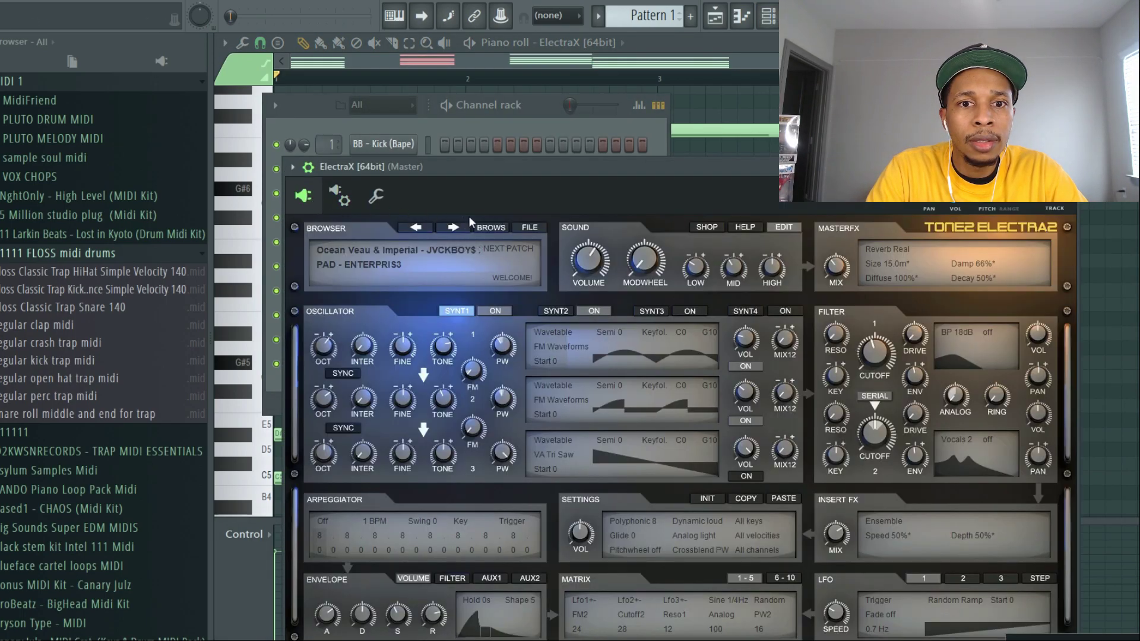
click(491, 227)
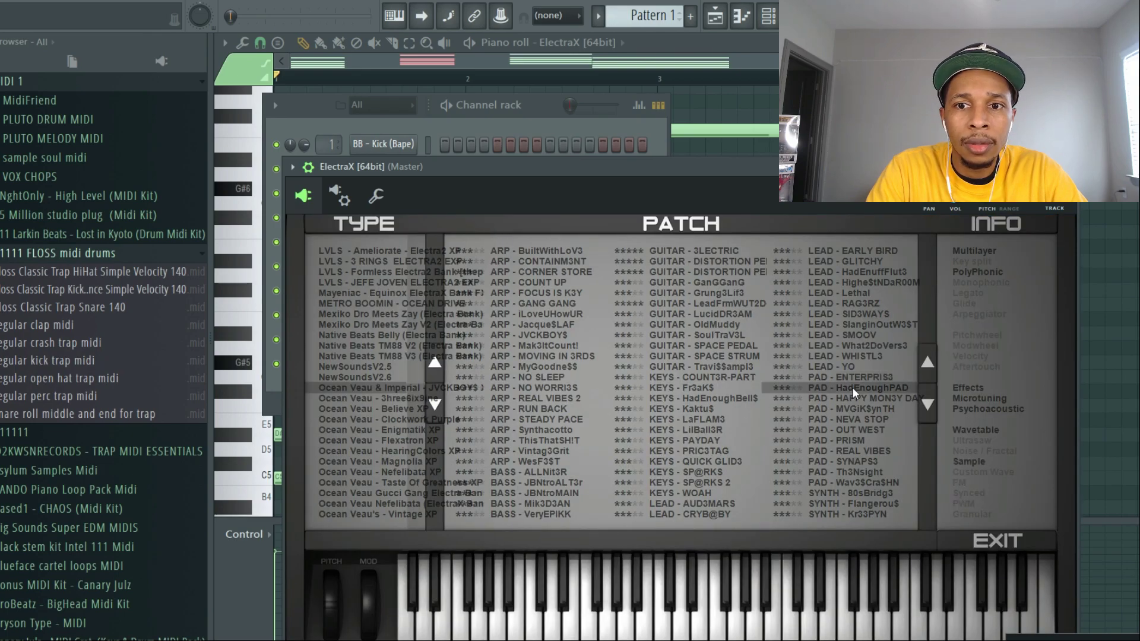
drag(566, 170, 1011, 265)
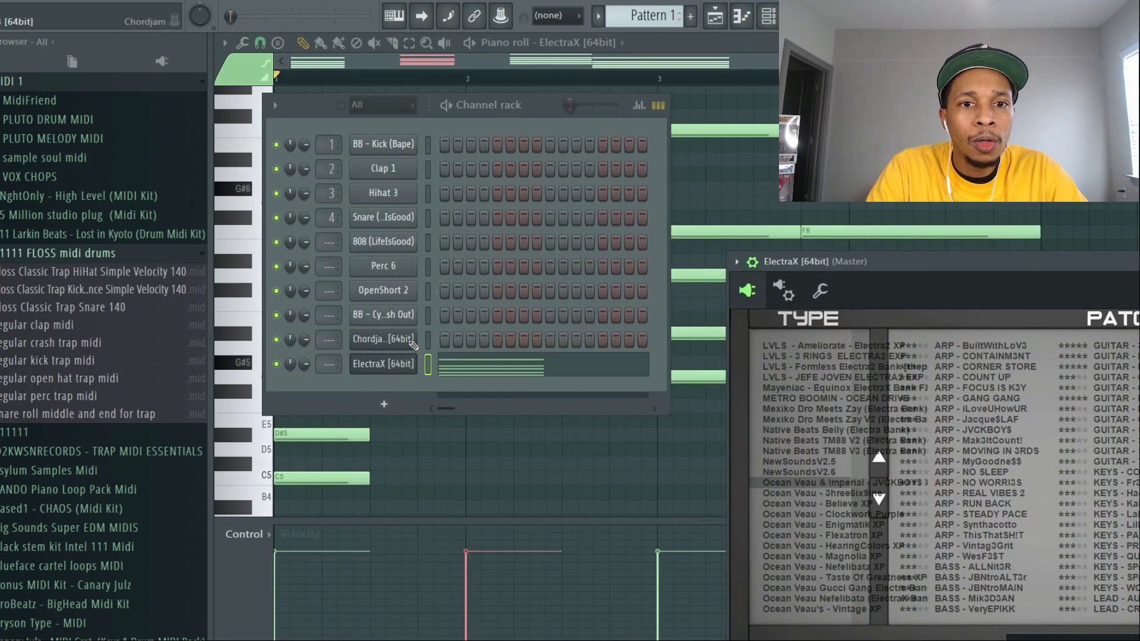
Regenerate Chordjam's progression, randomize its velocities and timing, and play it back
click(385, 339)
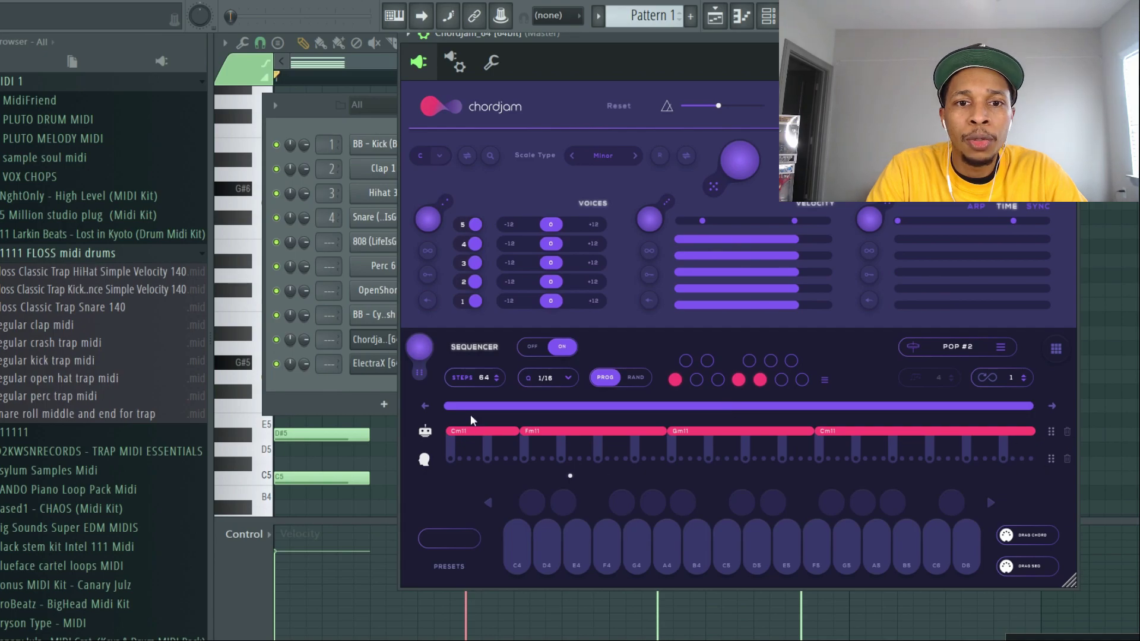
click(418, 349)
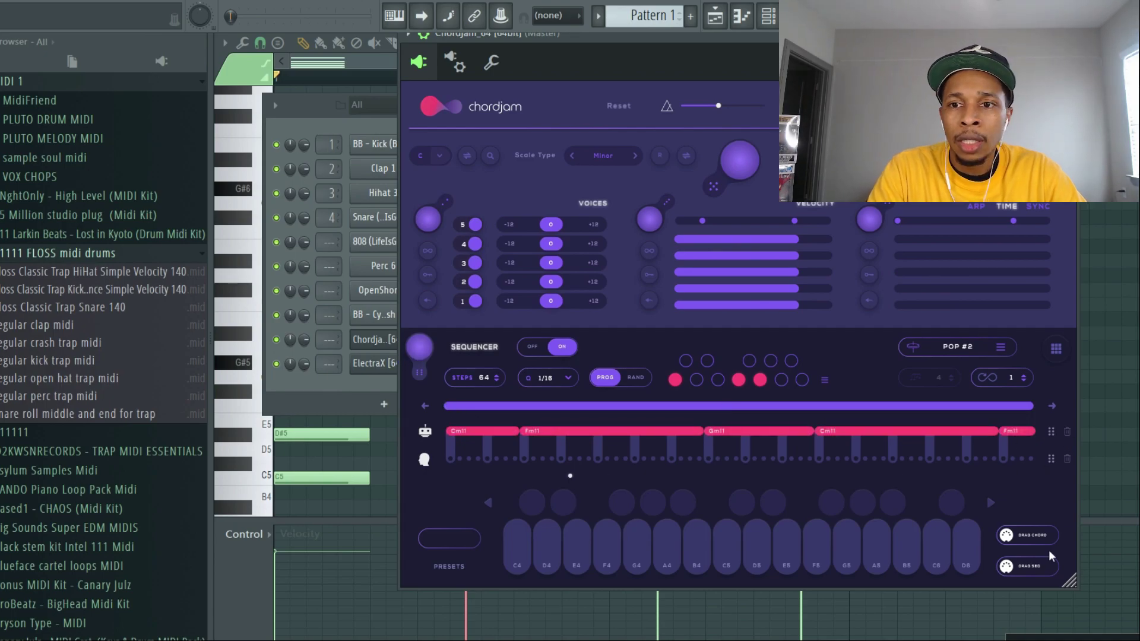
click(1069, 434)
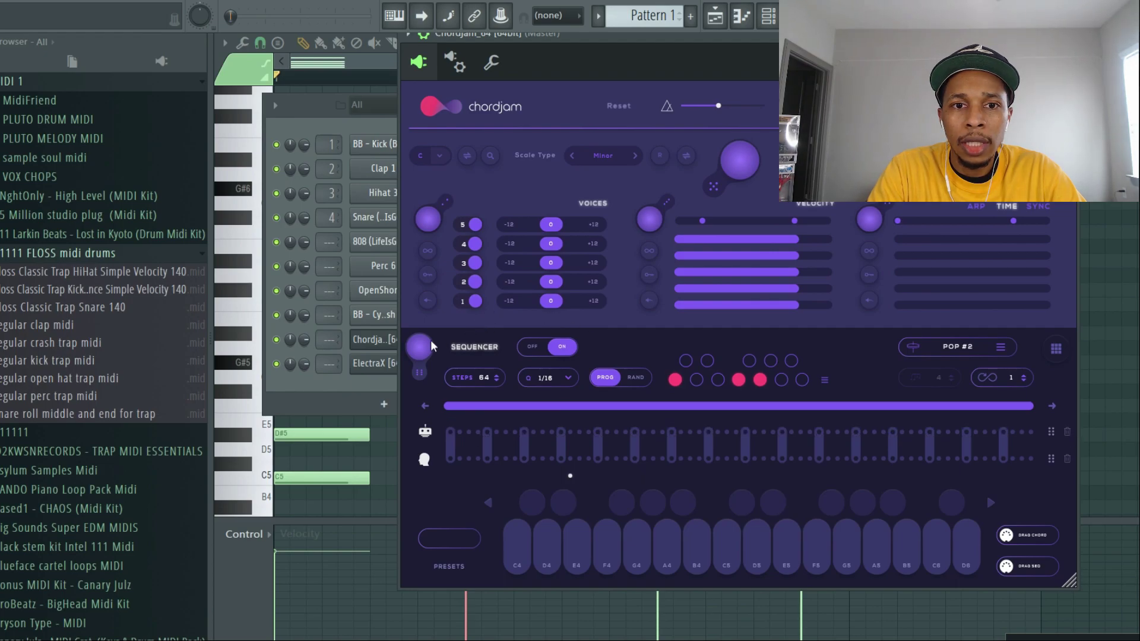
click(418, 349)
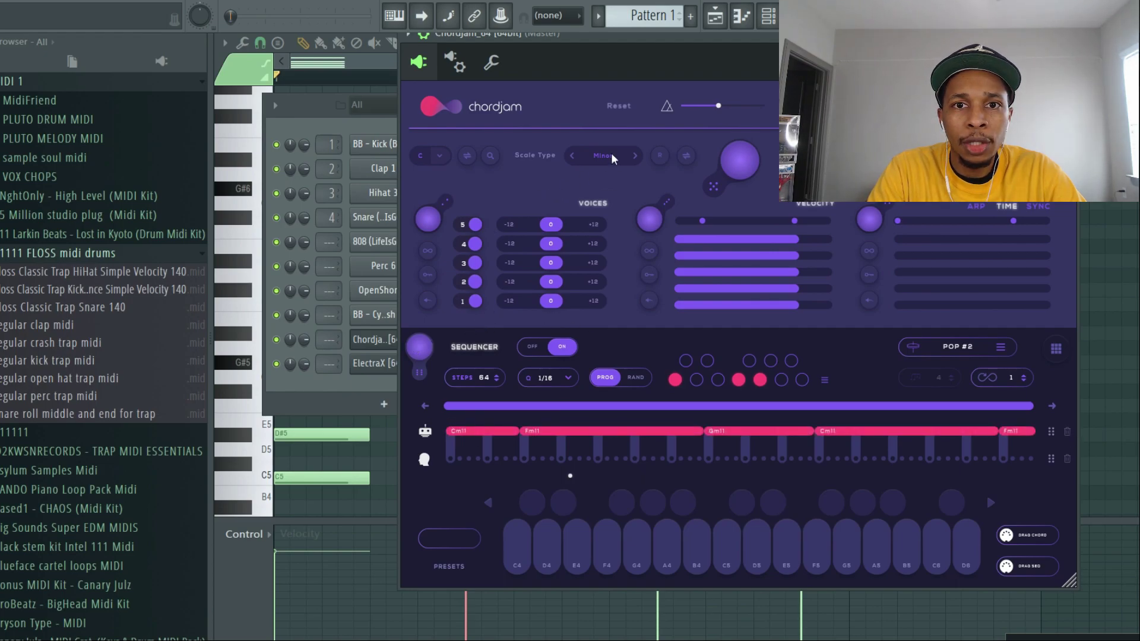
click(739, 166)
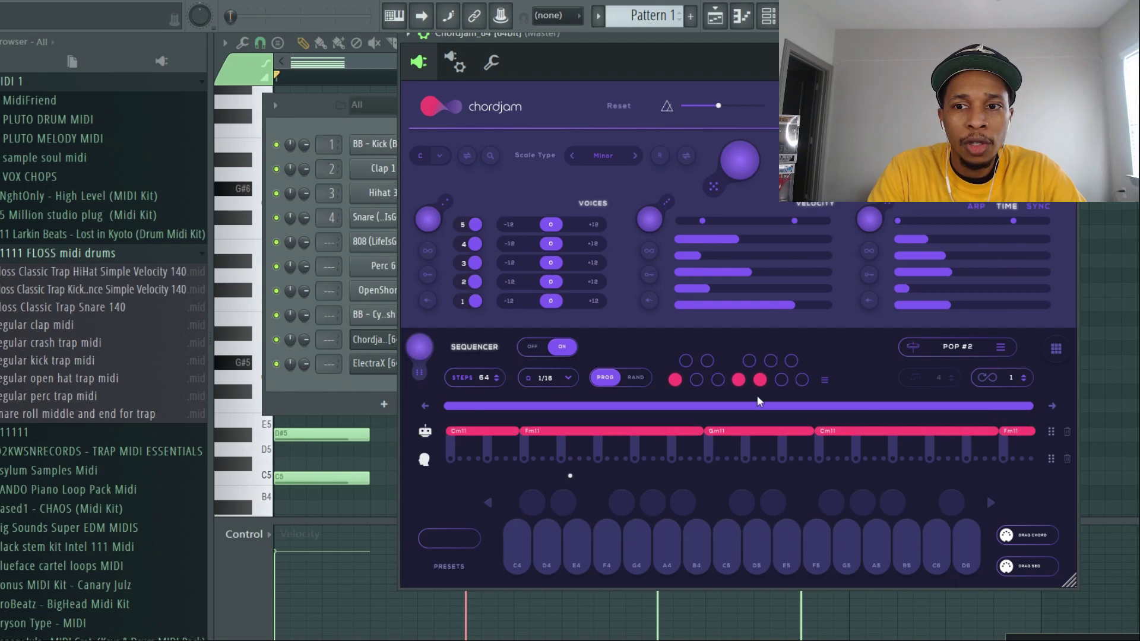
right_click(376, 364)
key(Escape)
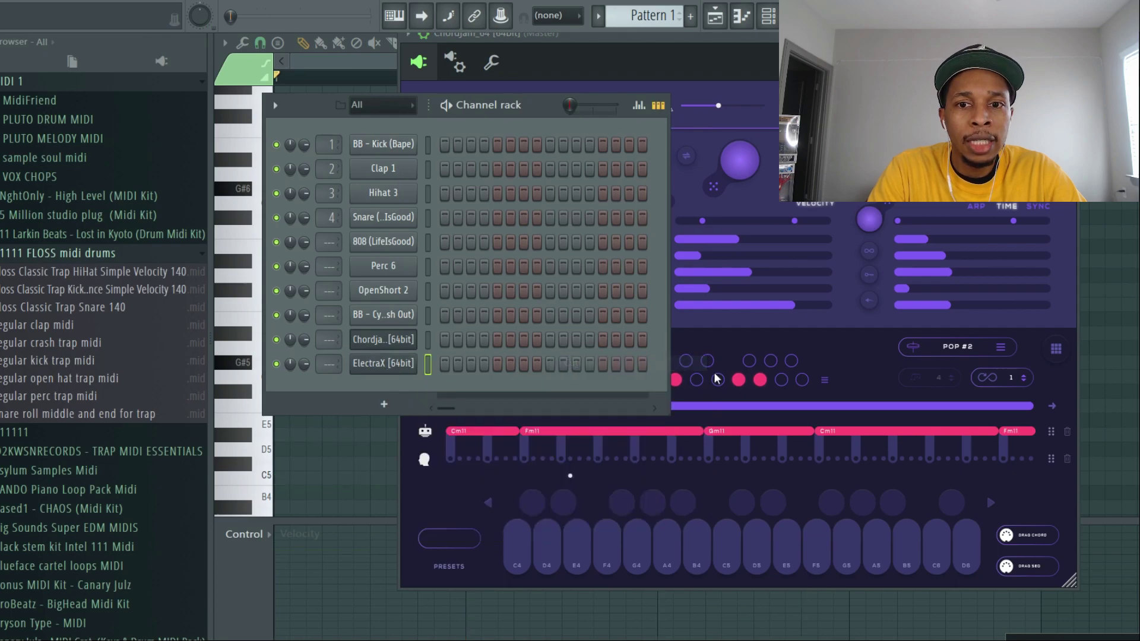
click(854, 368)
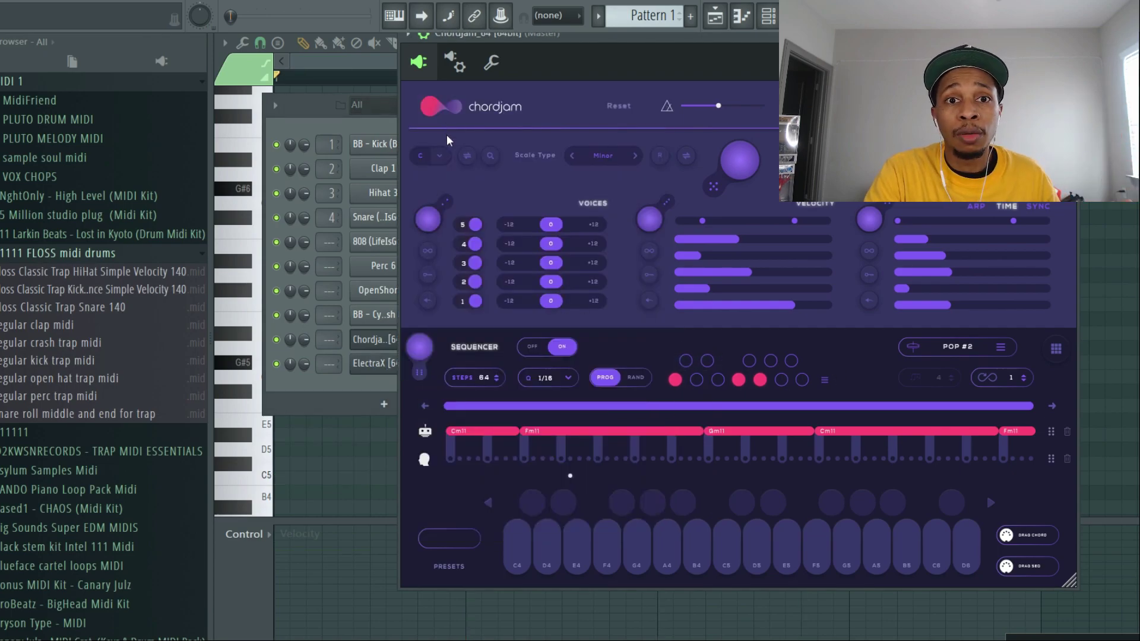
key(space)
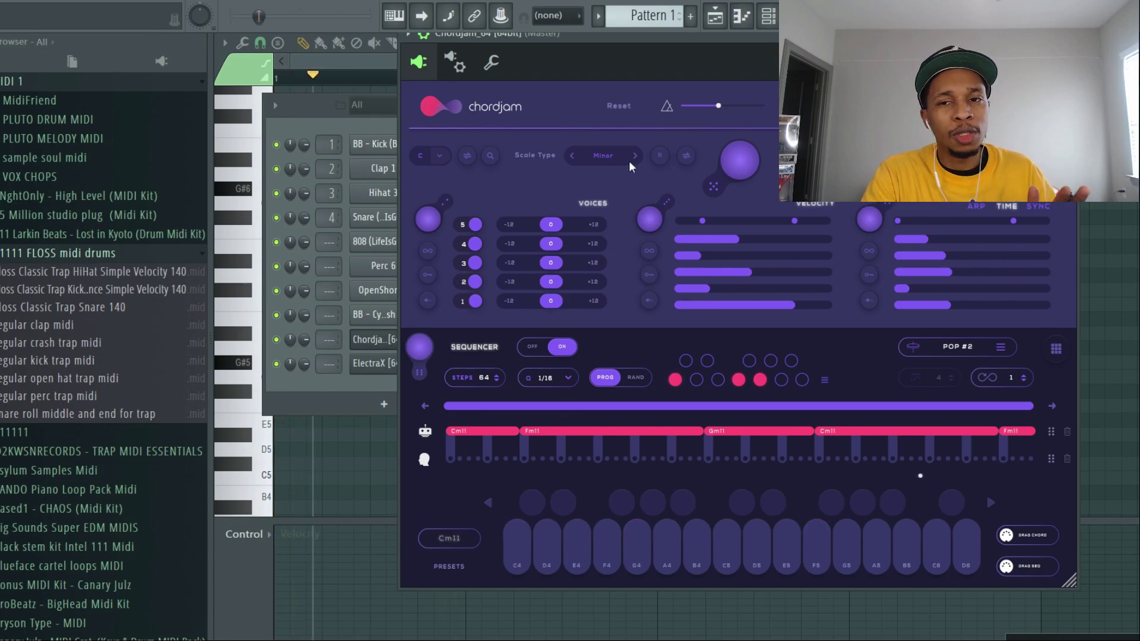
Try a different chord type with re-randomized voicings, then clear the generated progression
click(686, 155)
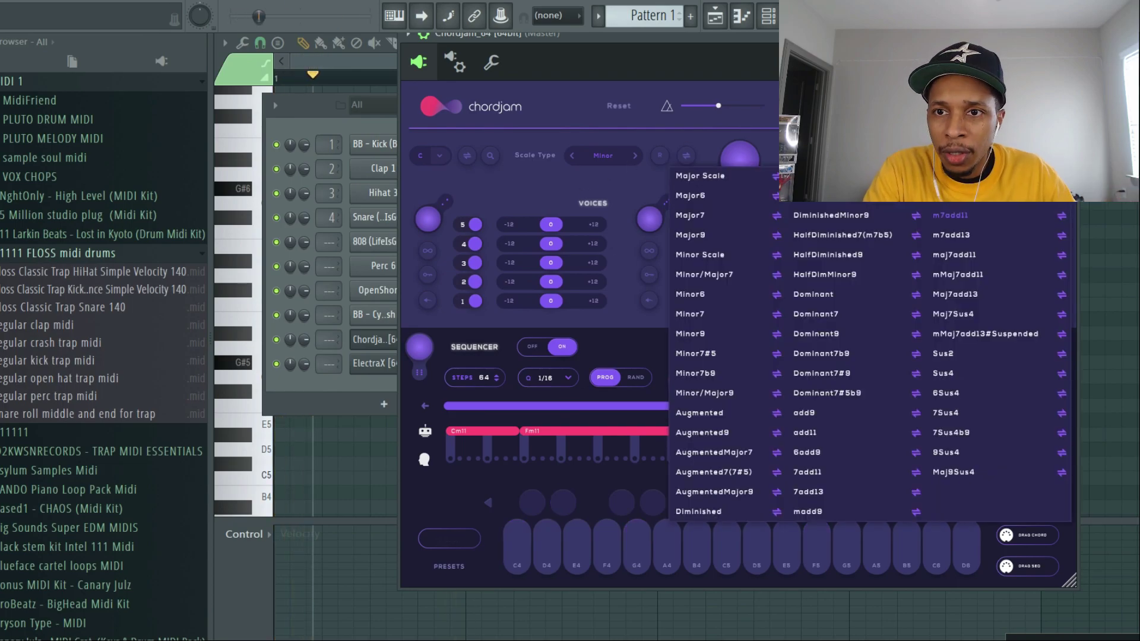
click(967, 236)
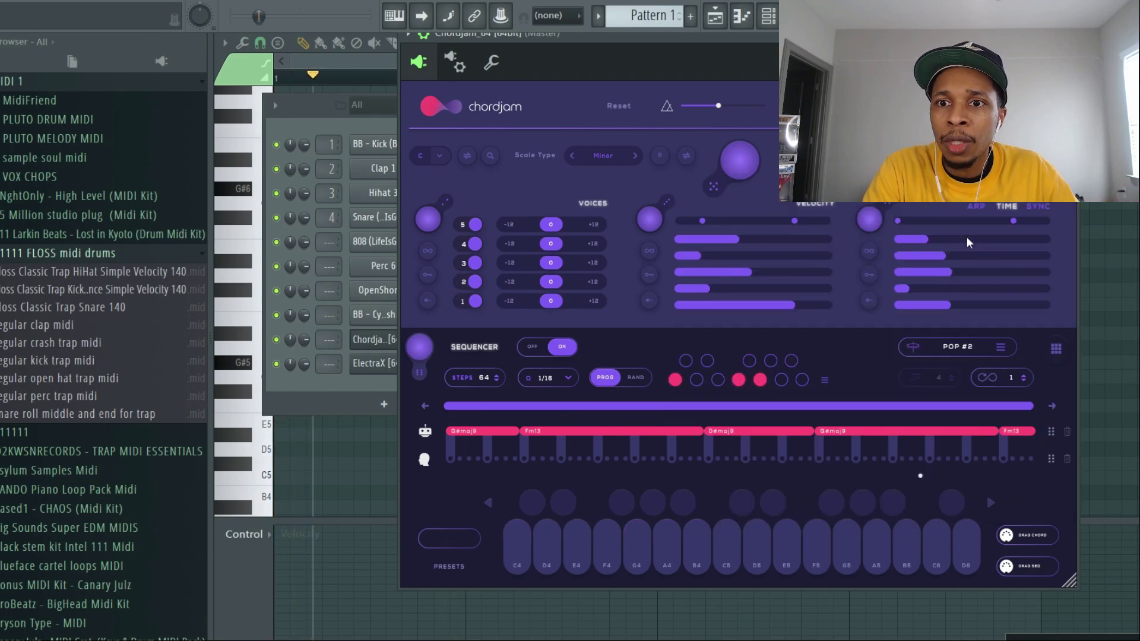
click(733, 162)
click(1067, 431)
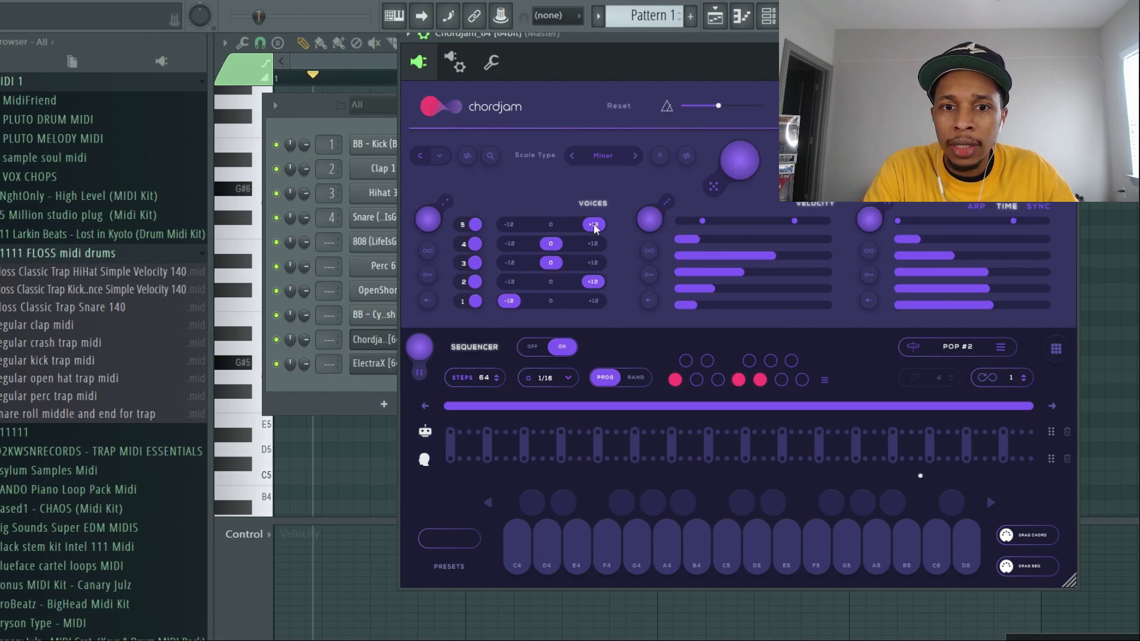
click(733, 166)
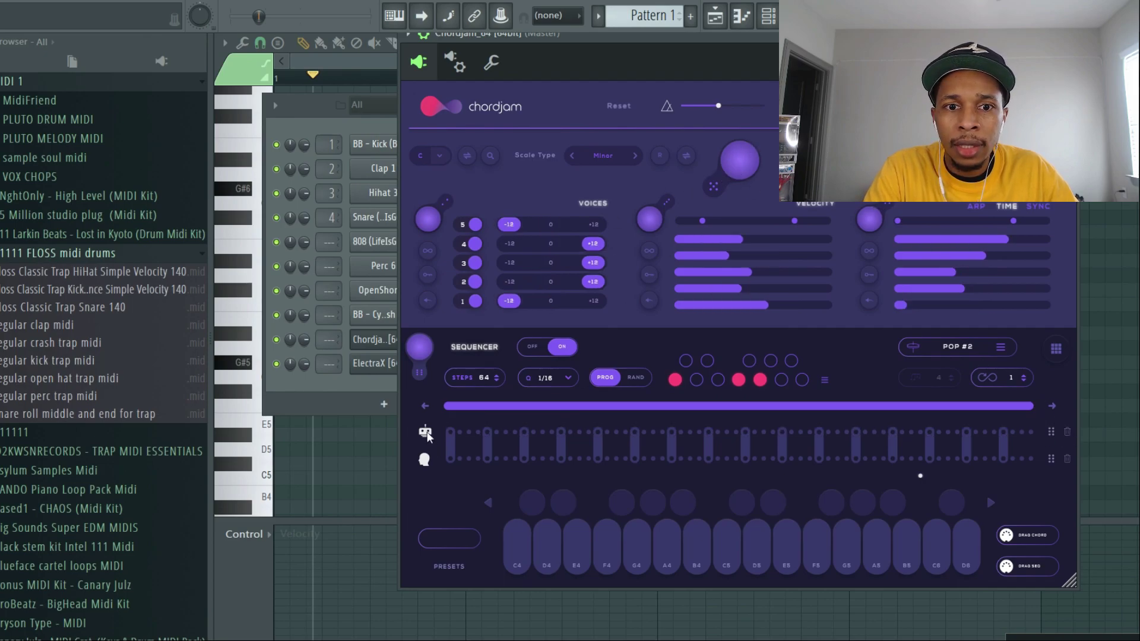
click(419, 353)
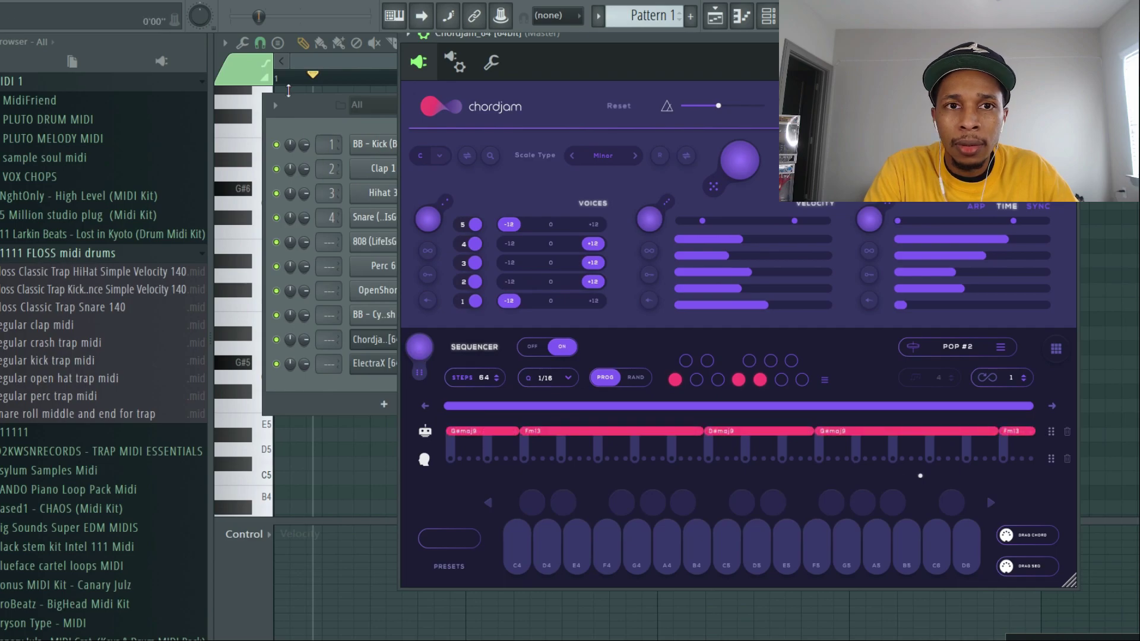
key(space)
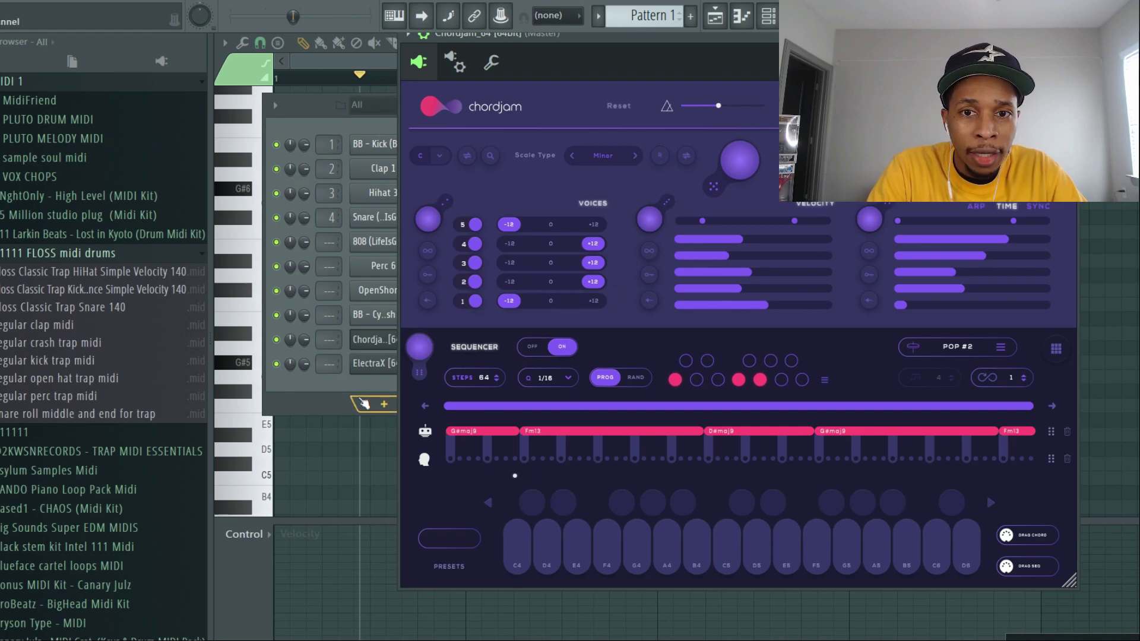
click(1067, 431)
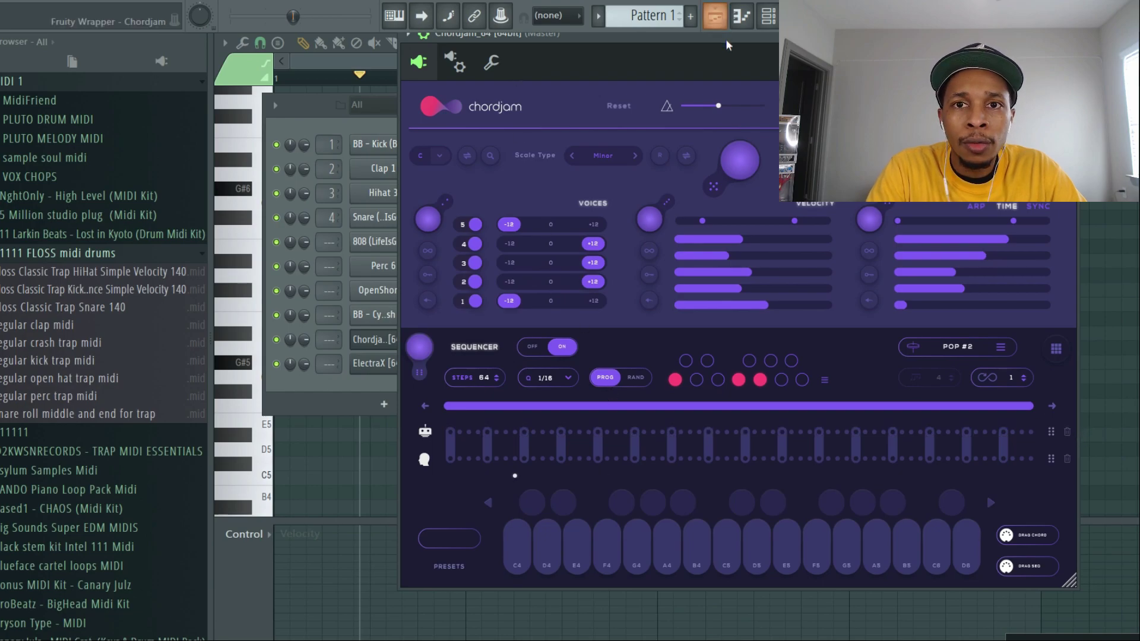
Draw the first chord block in Chordjam's lower user lane and accept the time-stretching change
drag(726, 37, 603, 27)
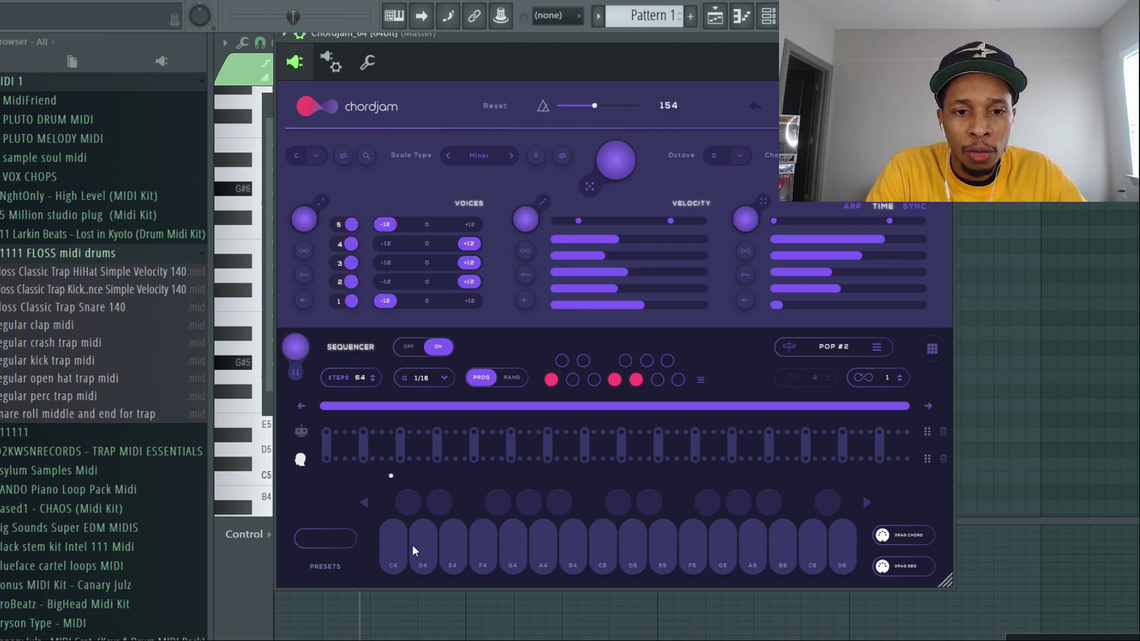
key(space)
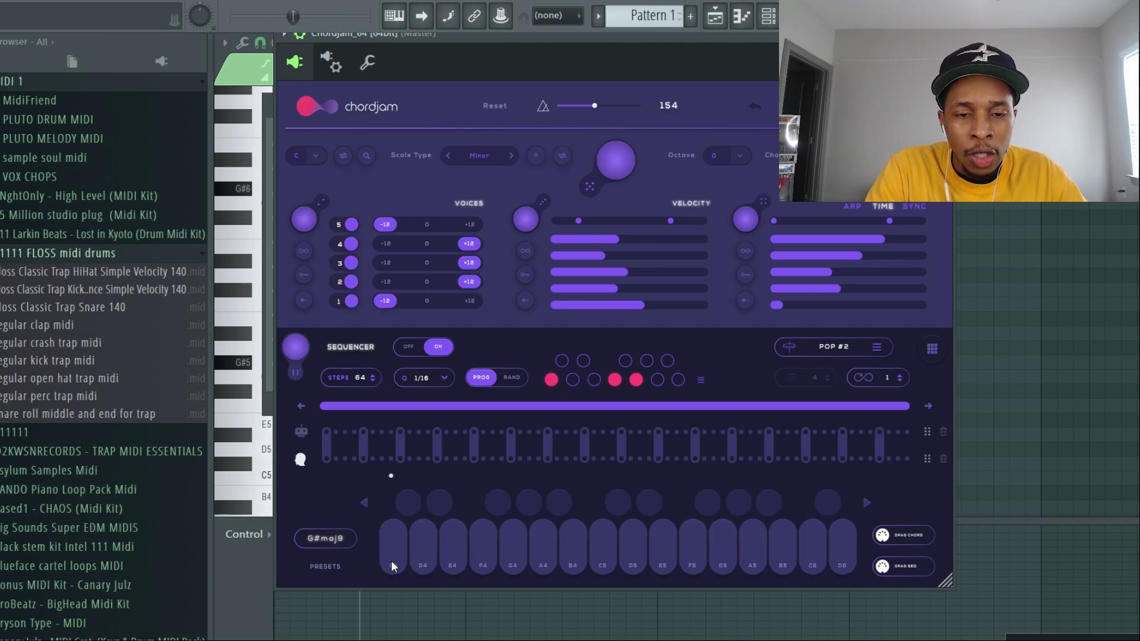
key(space)
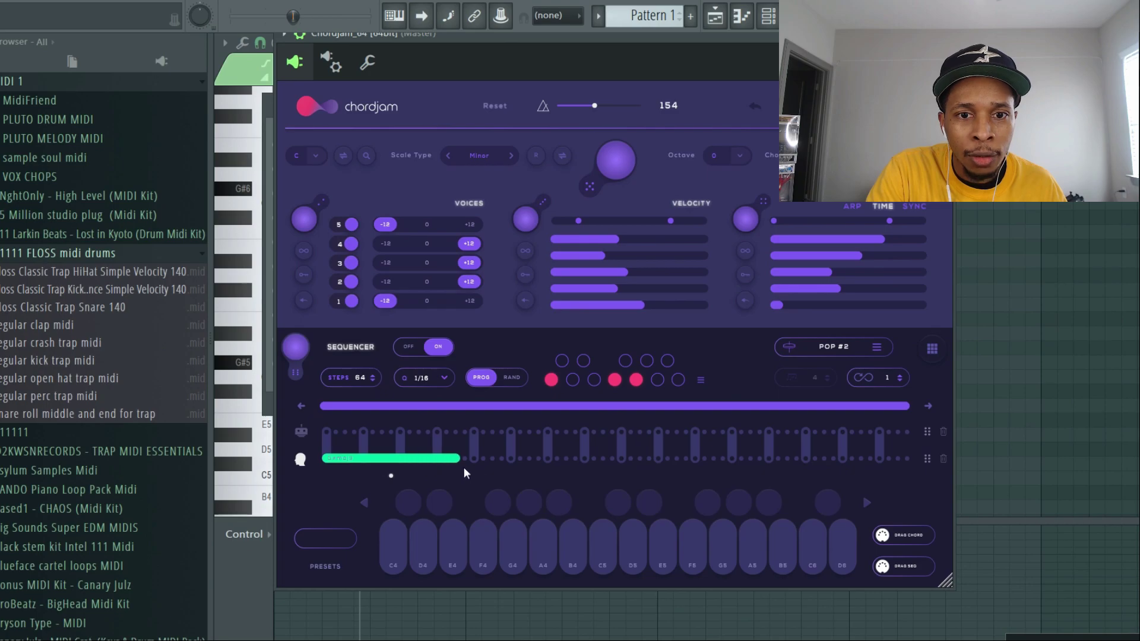
drag(464, 468, 465, 468)
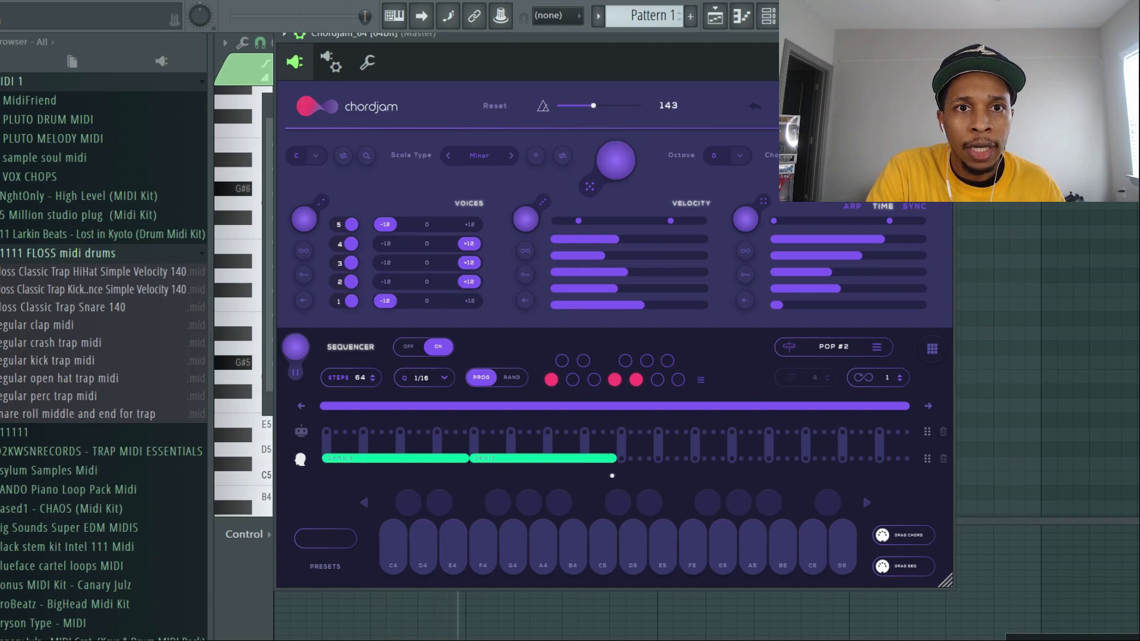
click(604, 364)
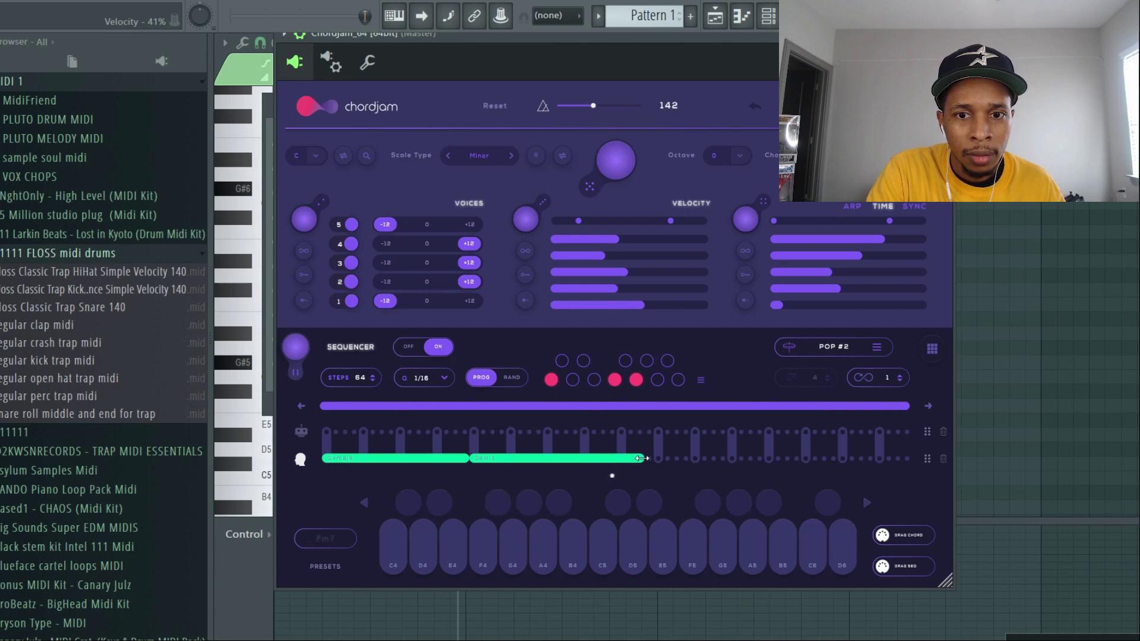
Replace the second chord block with a hand-drawn Fm7 block and play the progression back
right_click(600, 459)
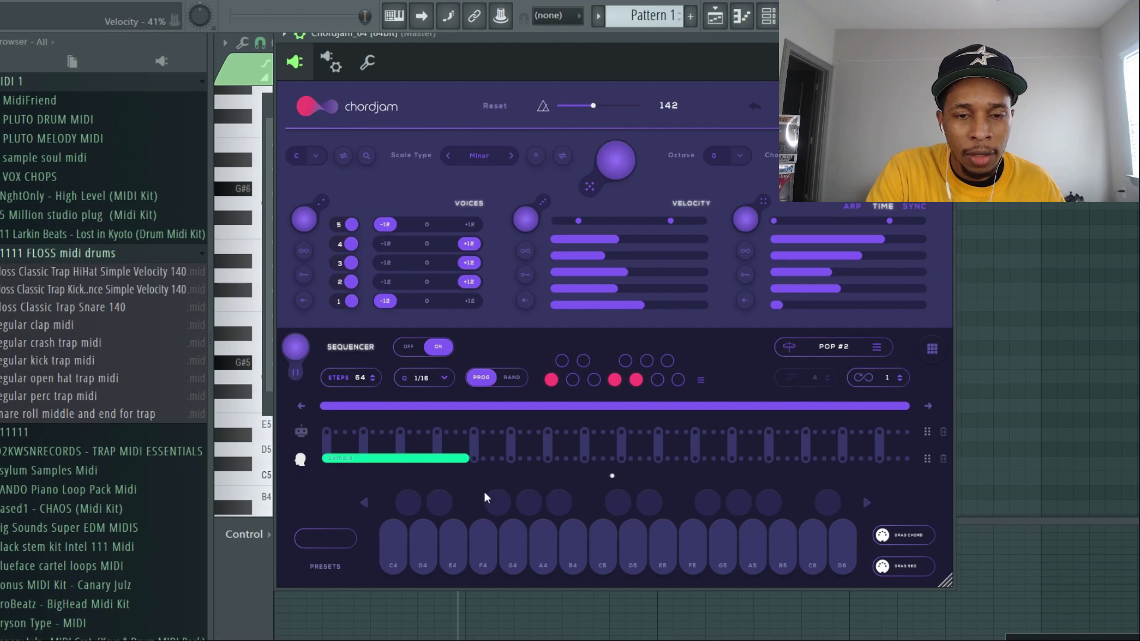
click(496, 499)
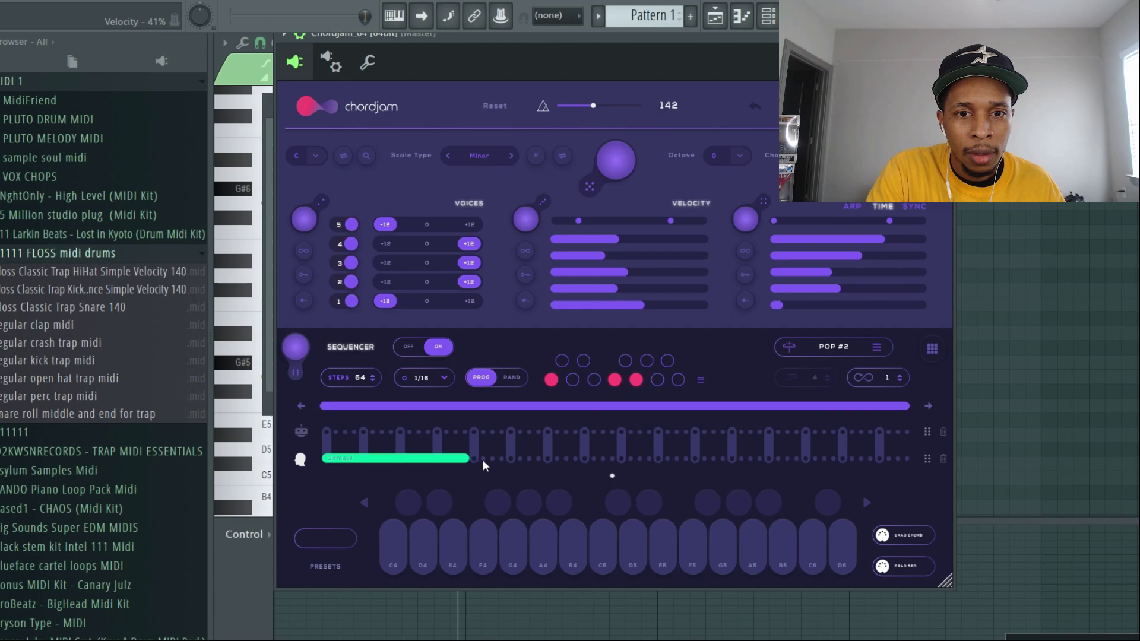
drag(495, 466, 617, 466)
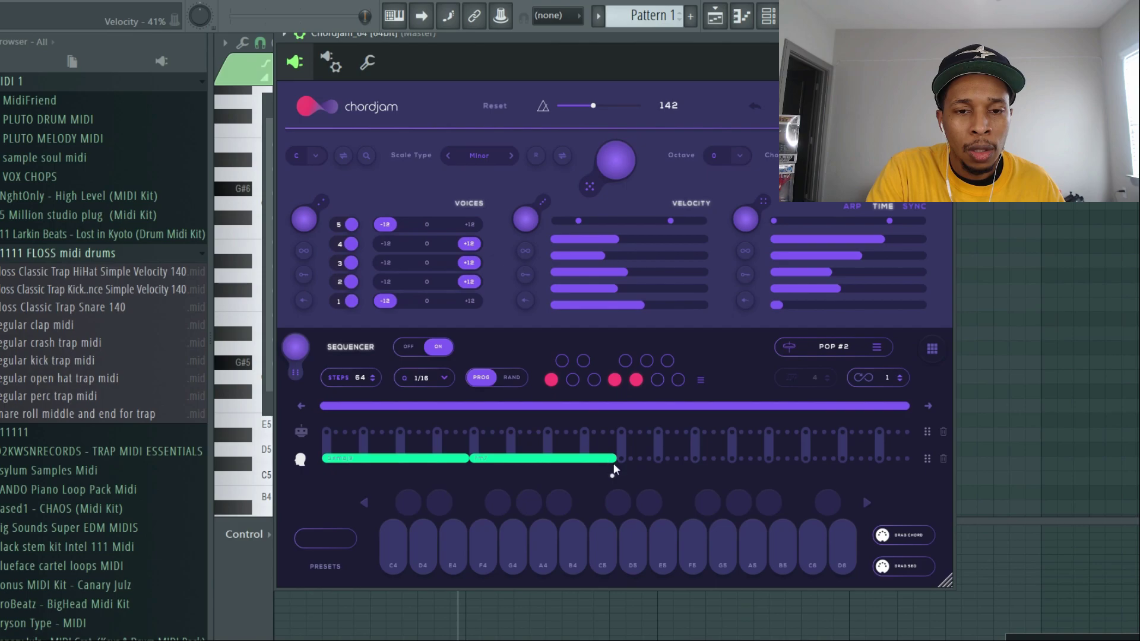
key(space)
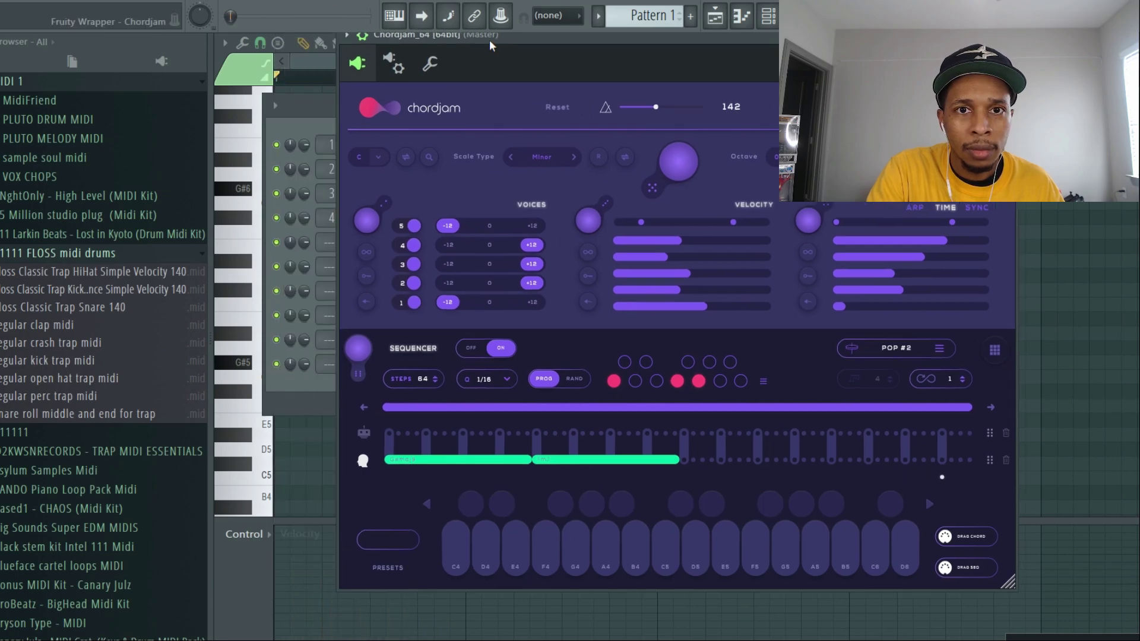
drag(490, 40, 669, 47)
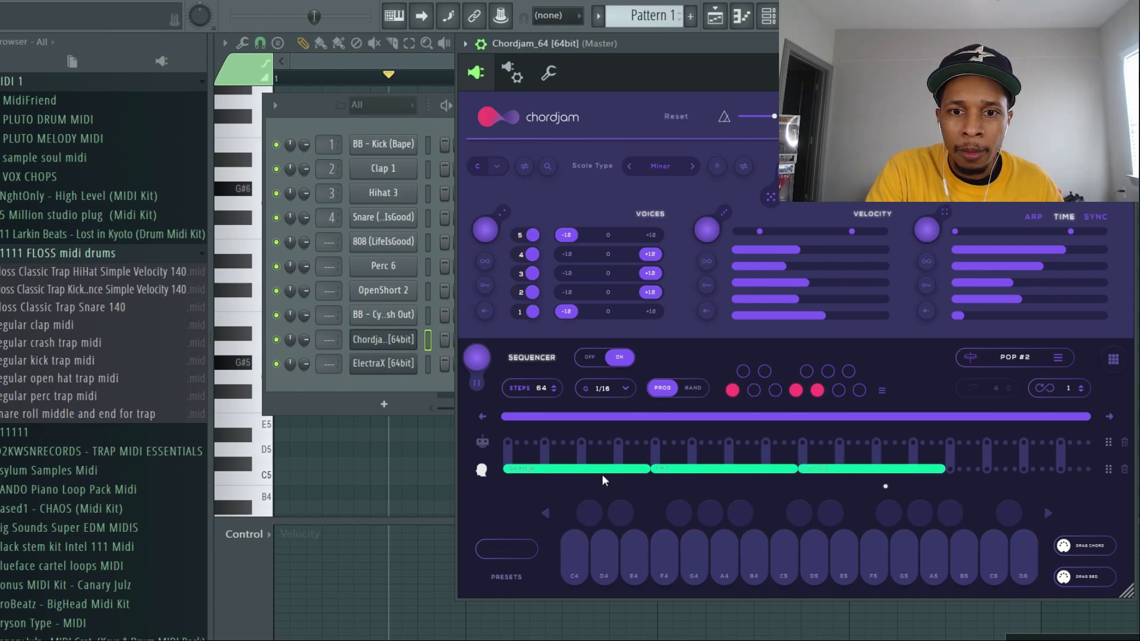
Stretch the third chord to fill the loop, then drop the progression onto ElectraX and view its piano roll
drag(1024, 482, 1097, 492)
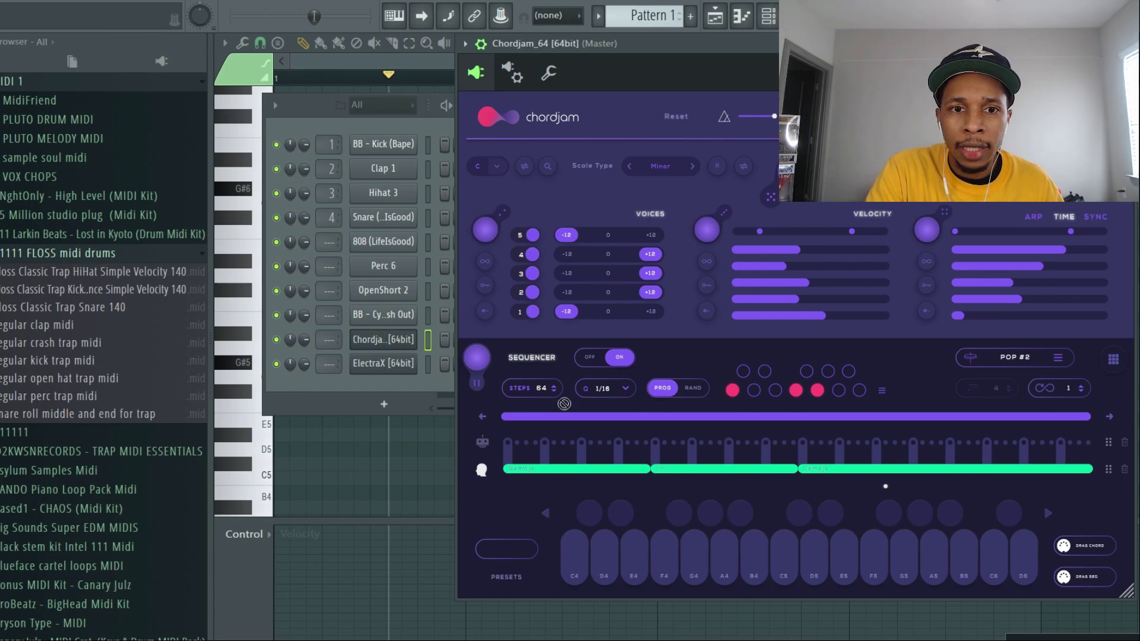
drag(396, 369, 388, 366)
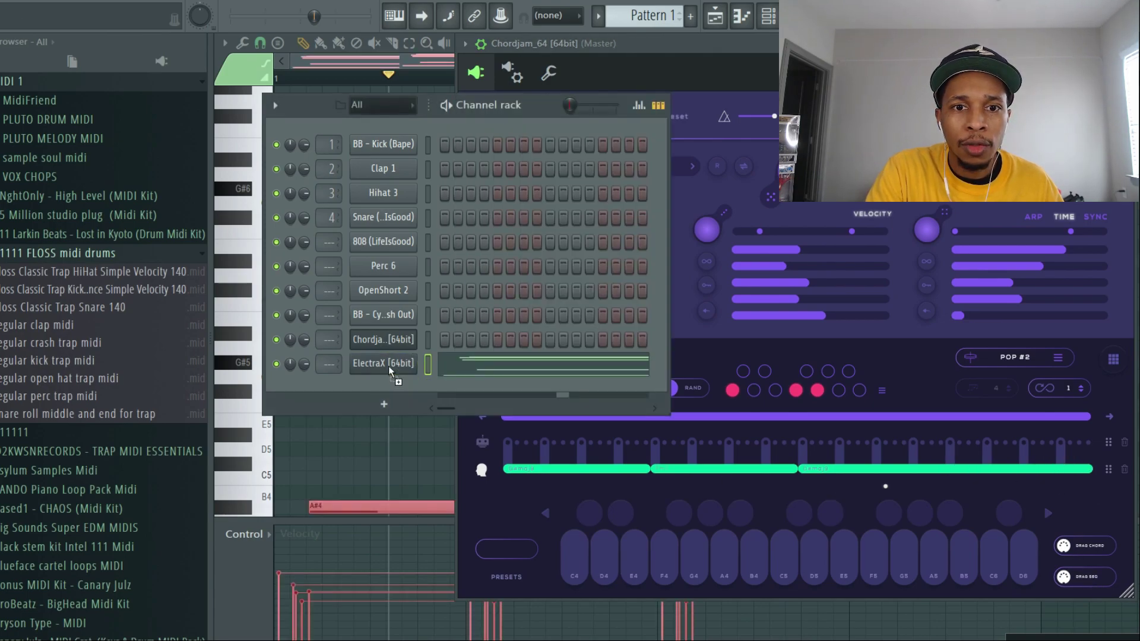
click(472, 373)
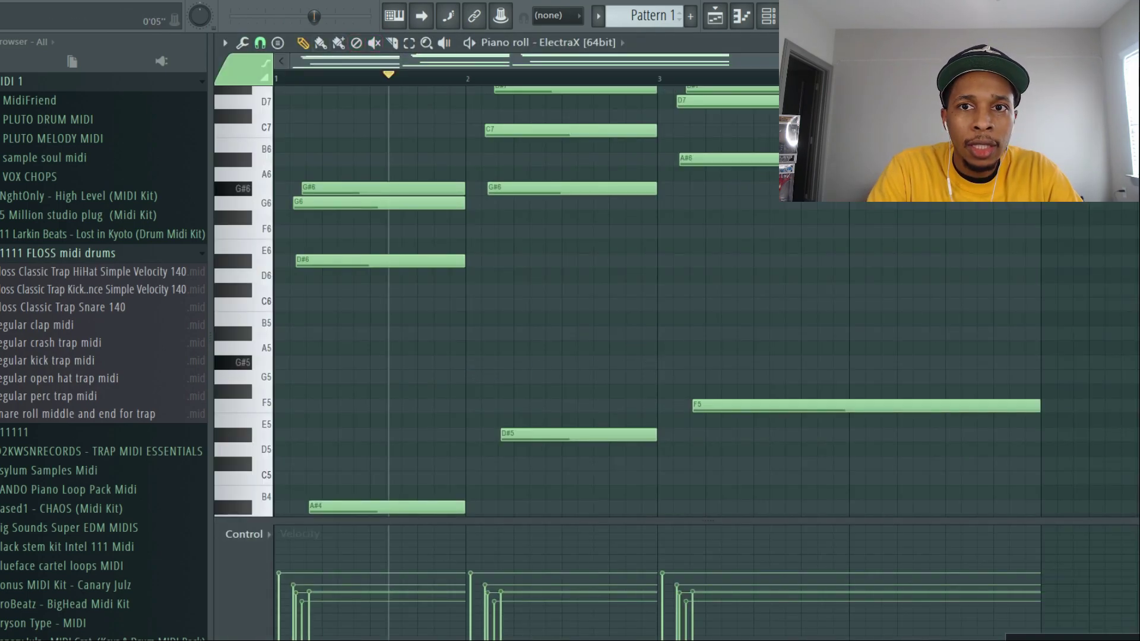
scroll(534, 296, down, 3)
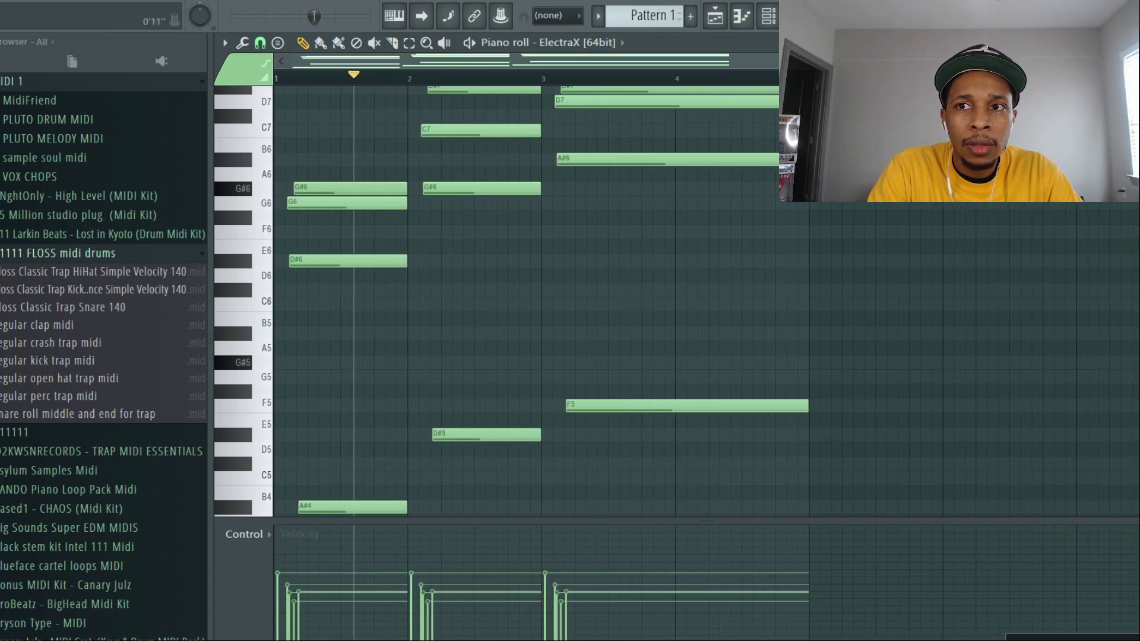
scroll(534, 297, down, 4)
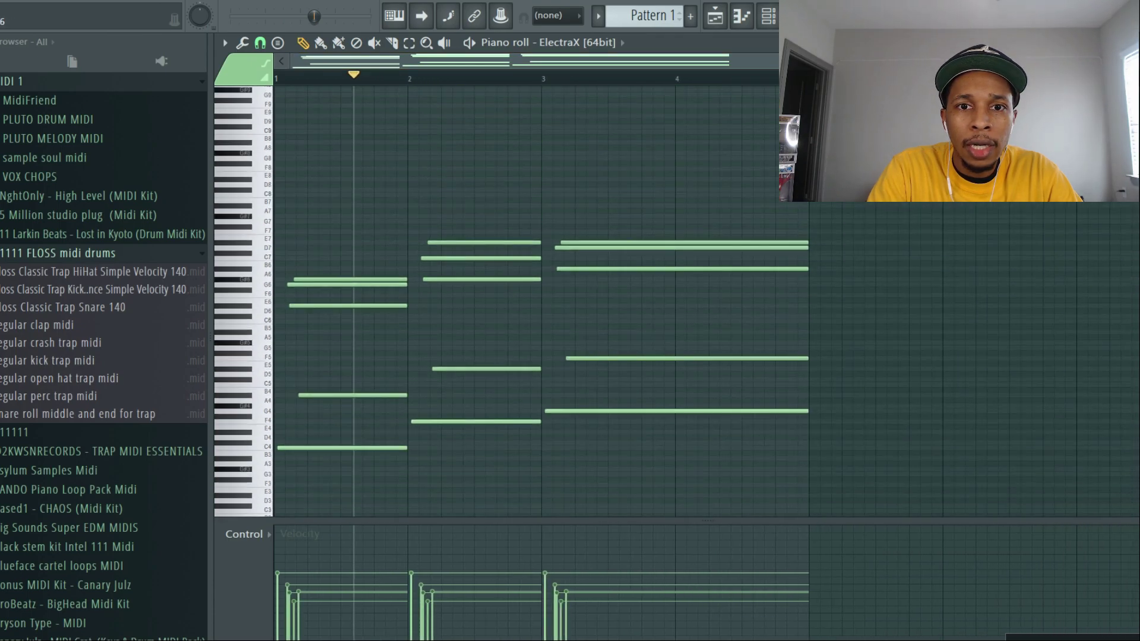
Move all ElectraX chord notes to start at bar 1 and play the loop
scroll(820, 357, down, 4)
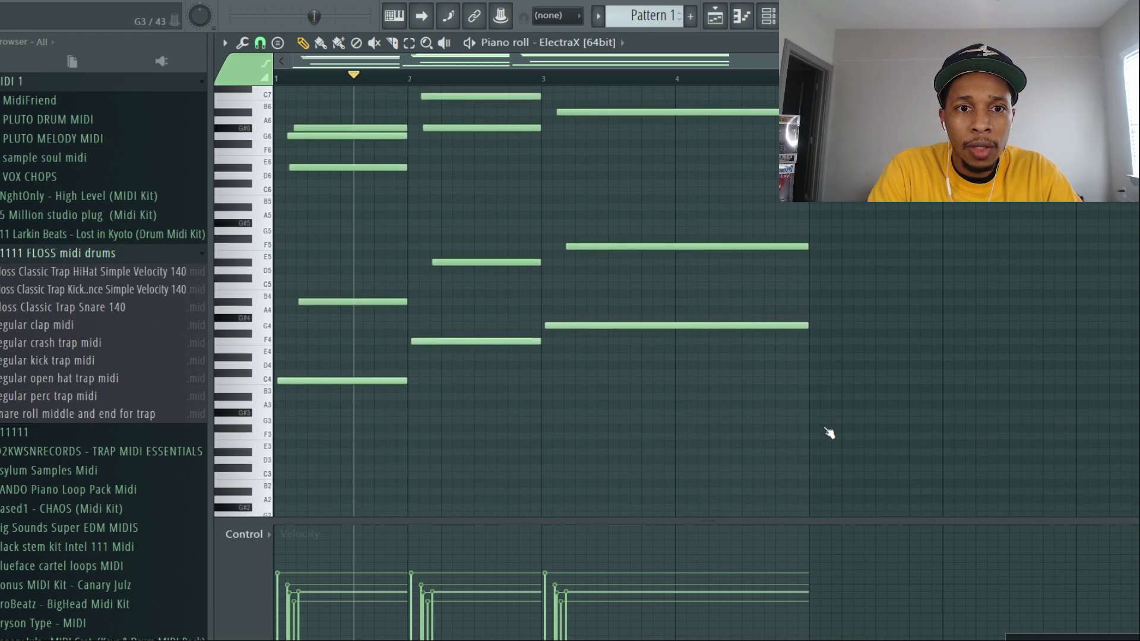
drag(797, 445, 250, 98)
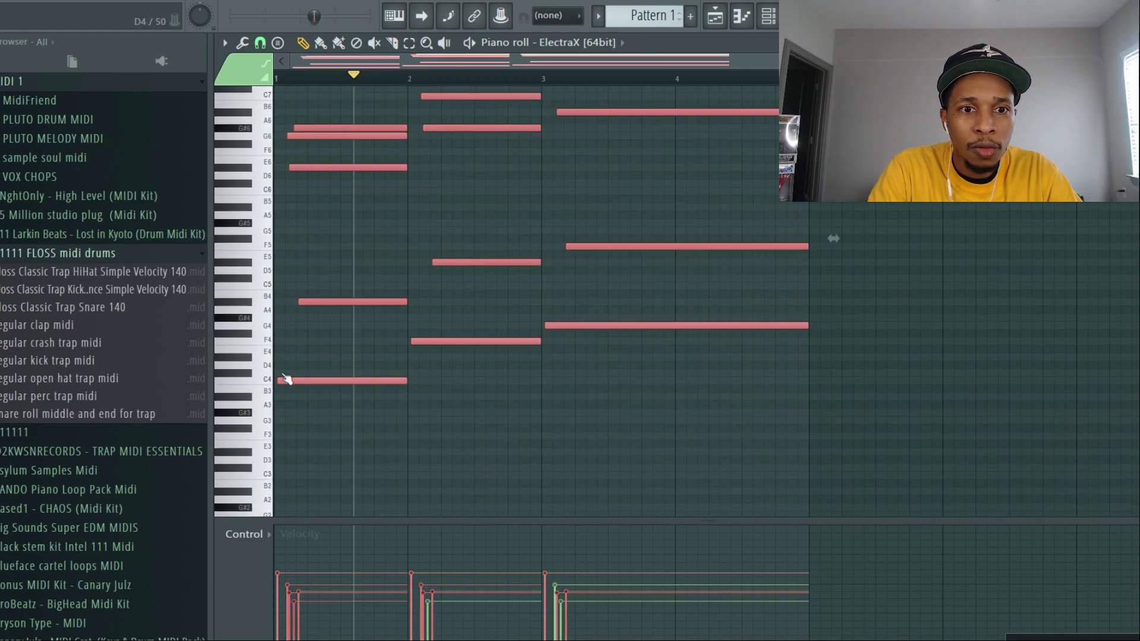
drag(281, 384, 267, 389)
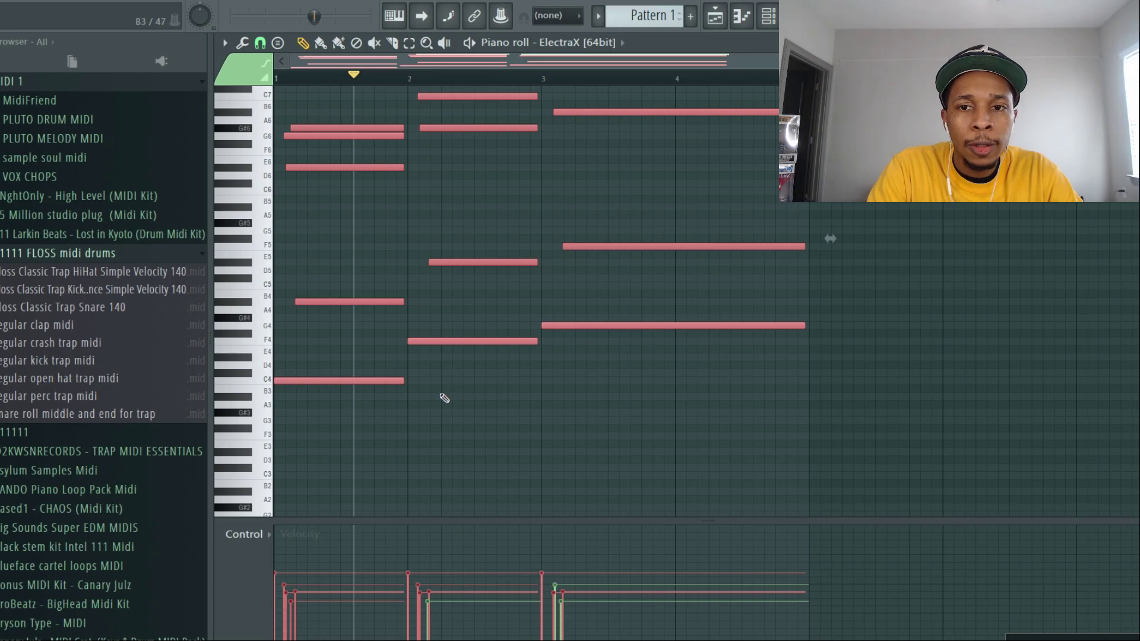
drag(354, 78, 249, 80)
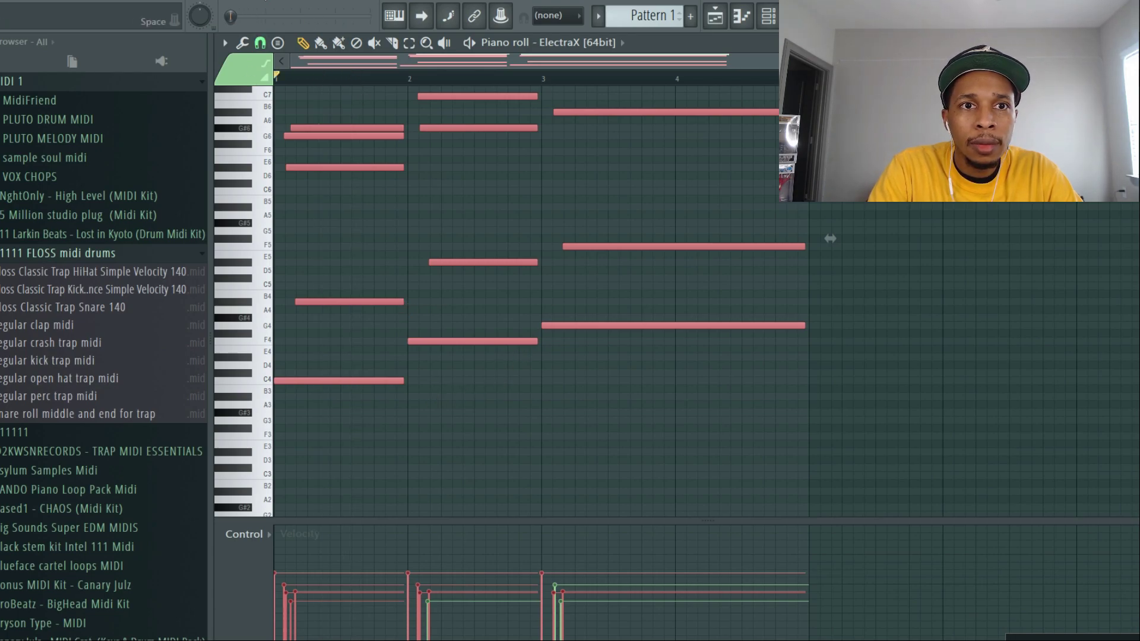
key(space)
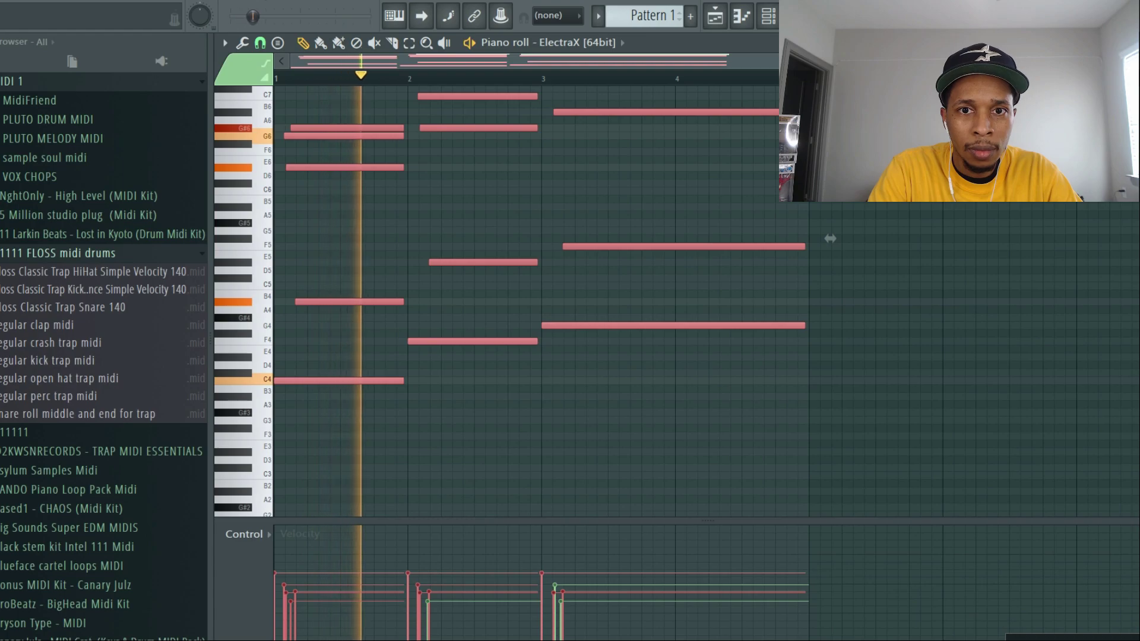
Nudge the upper D7 note and the two long high notes slightly earlier, then stop playback
scroll(466, 276, up, 4)
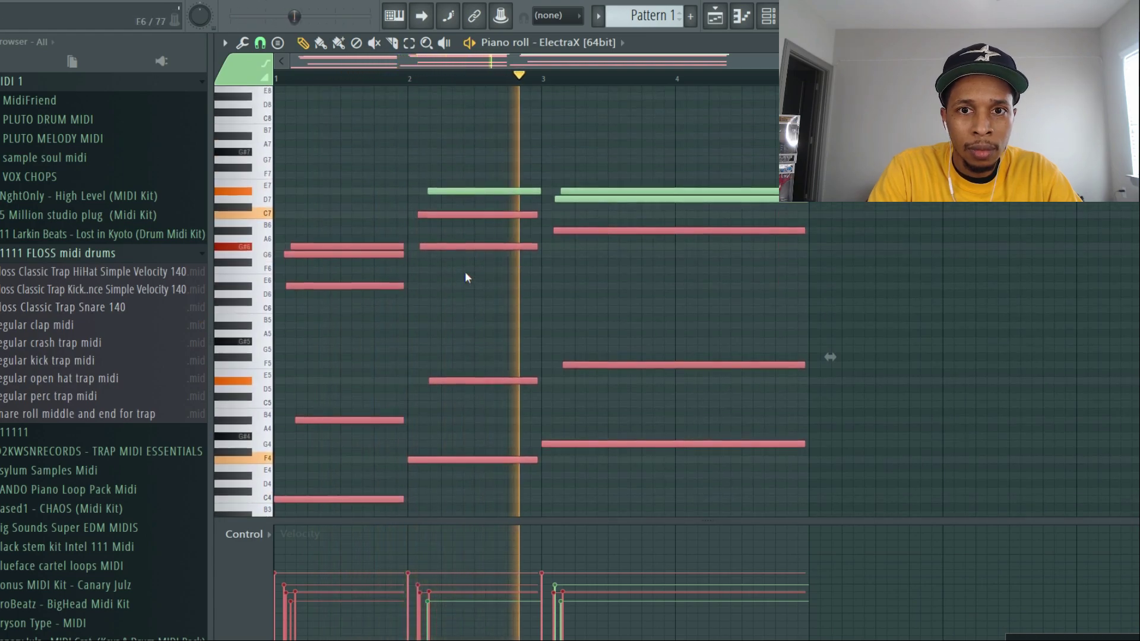
click(453, 191)
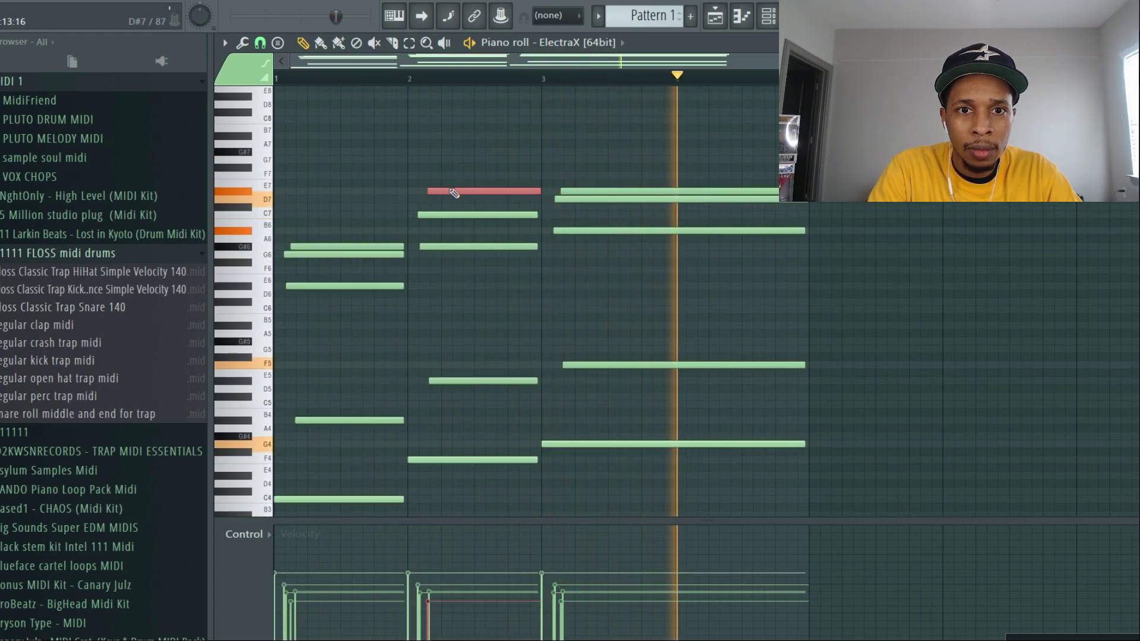
drag(453, 191, 441, 191)
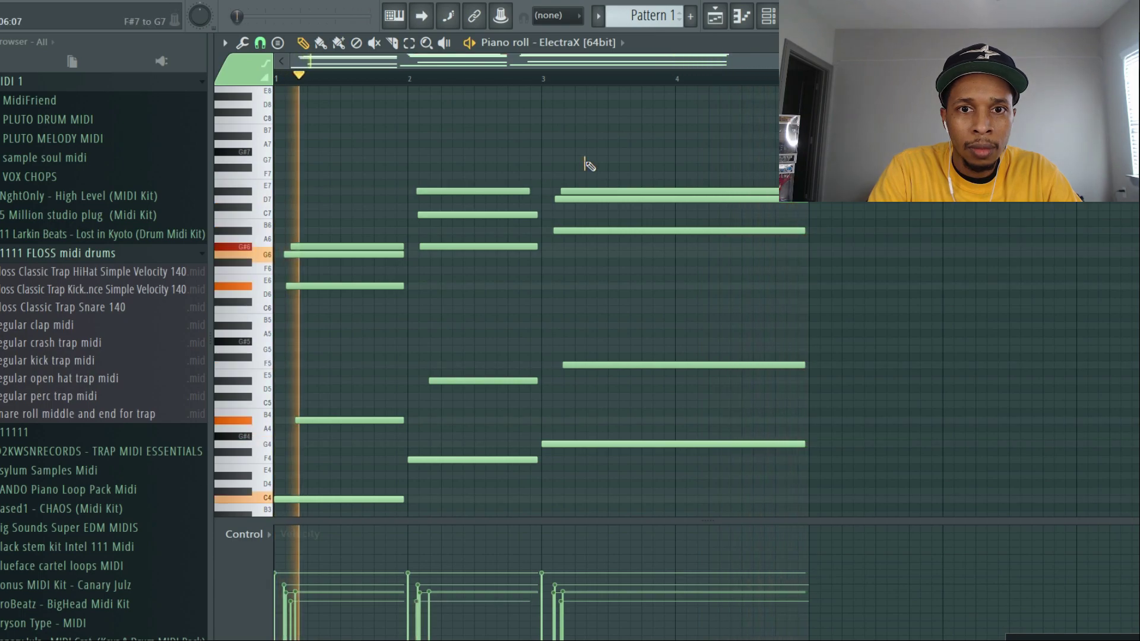
drag(589, 165, 579, 195)
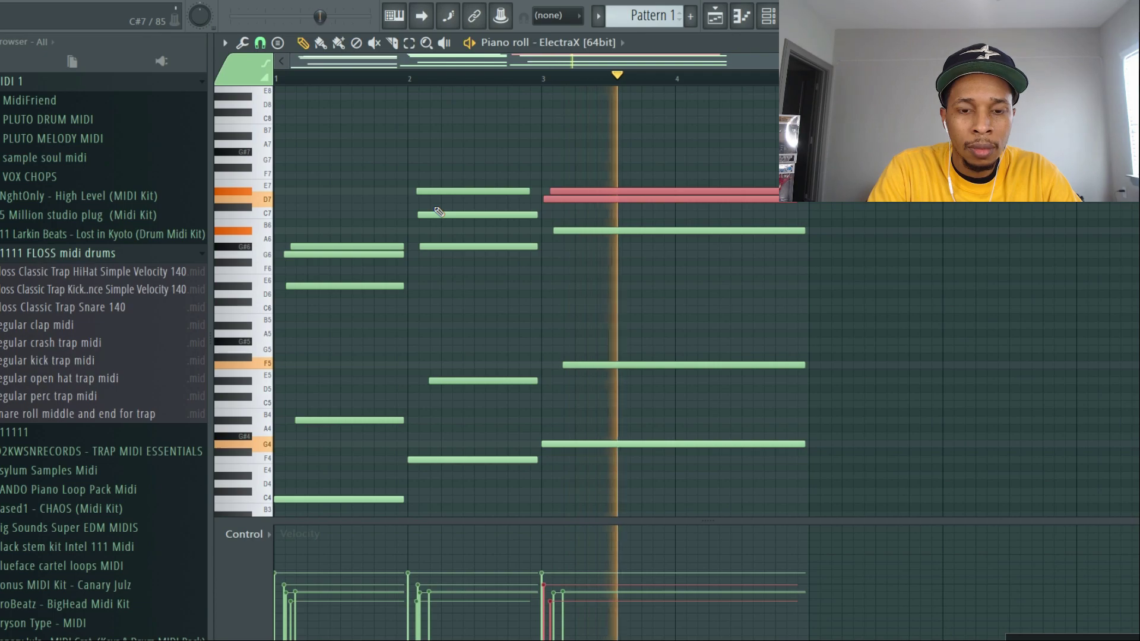
key(space)
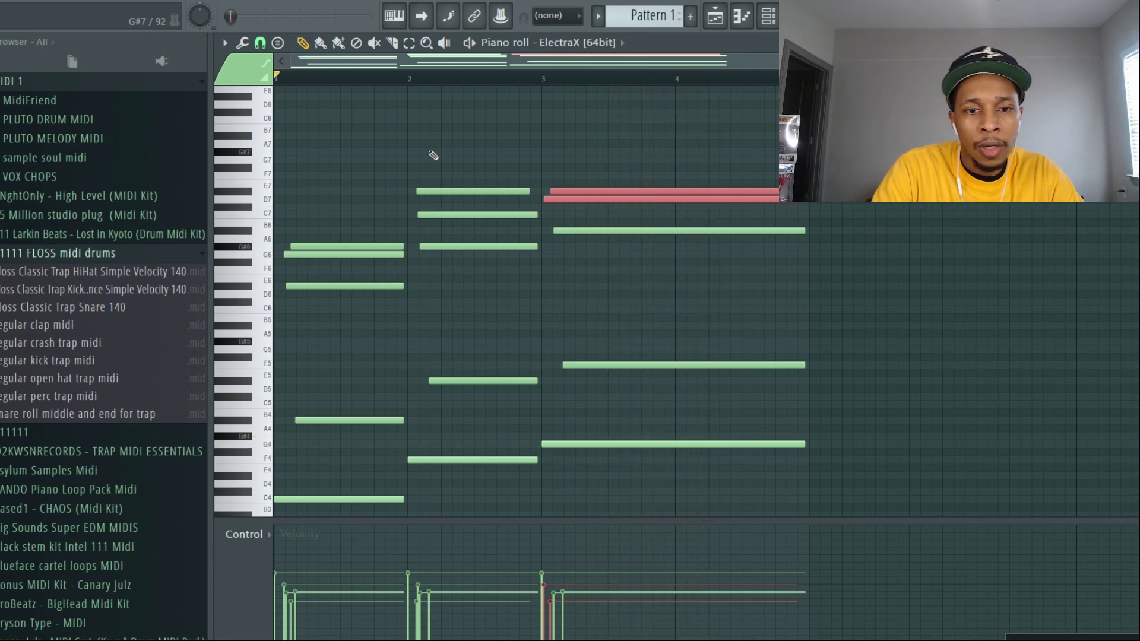
Select all ElectraX notes and duplicate them with Ctrl+B so a copy starts at bar 5
key(F6)
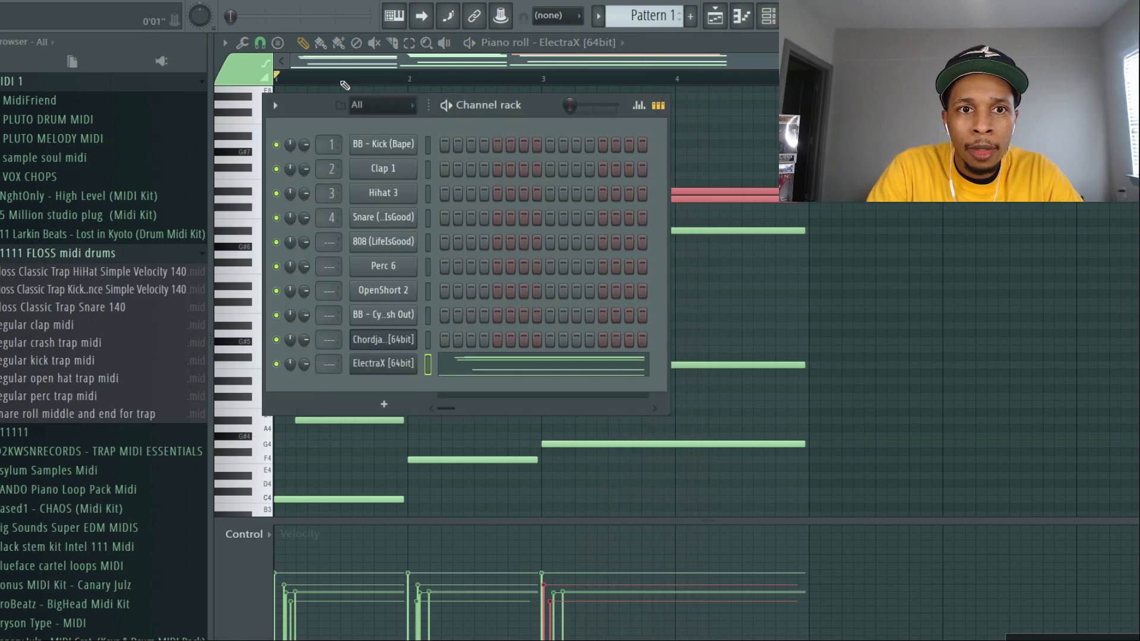
click(280, 77)
key(F6)
key(ctrl+a)
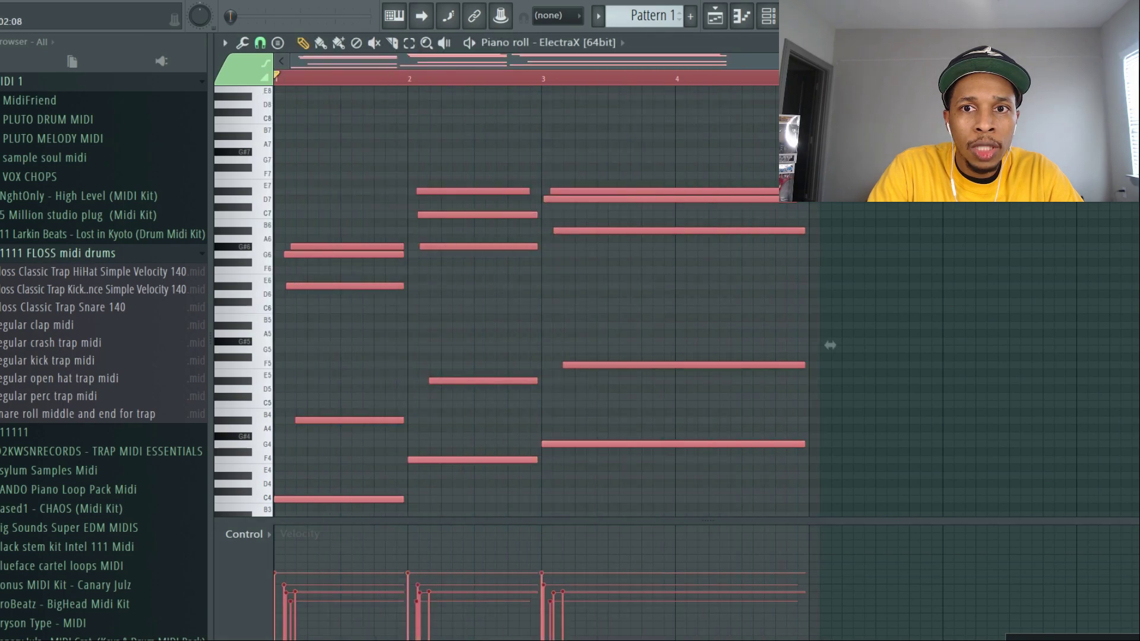
key(ctrl+b)
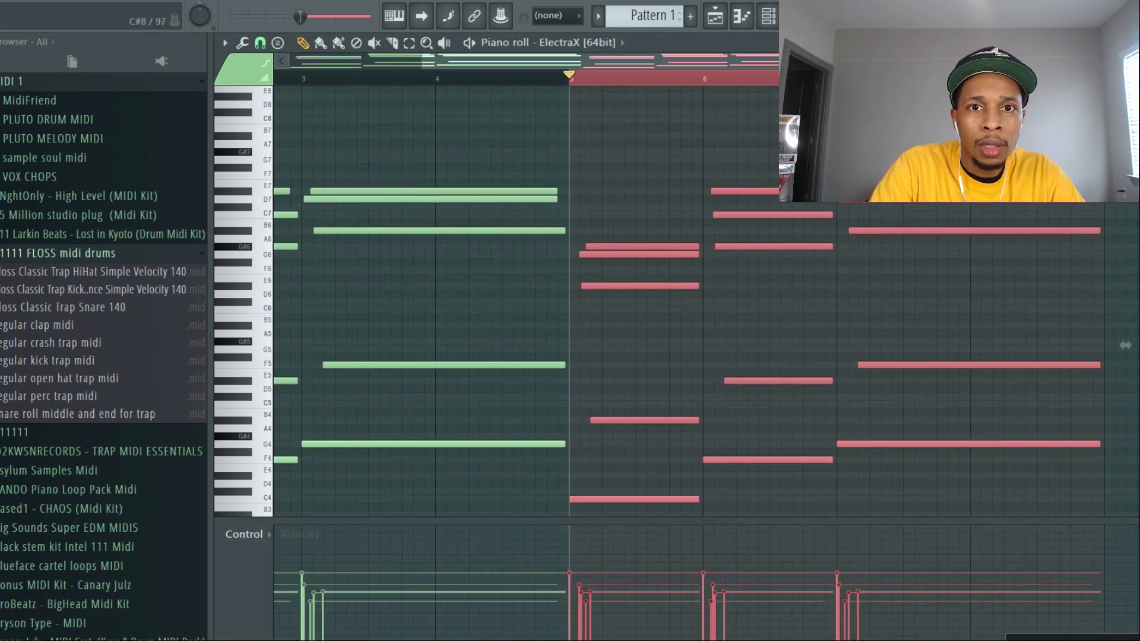
click(571, 77)
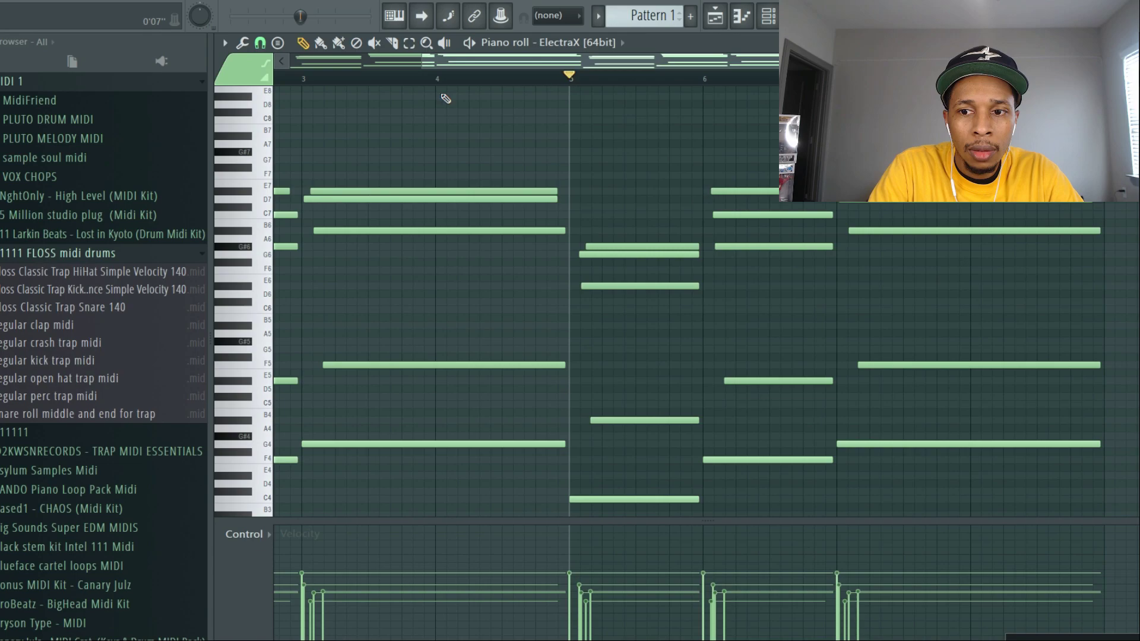
key(space)
key(F6)
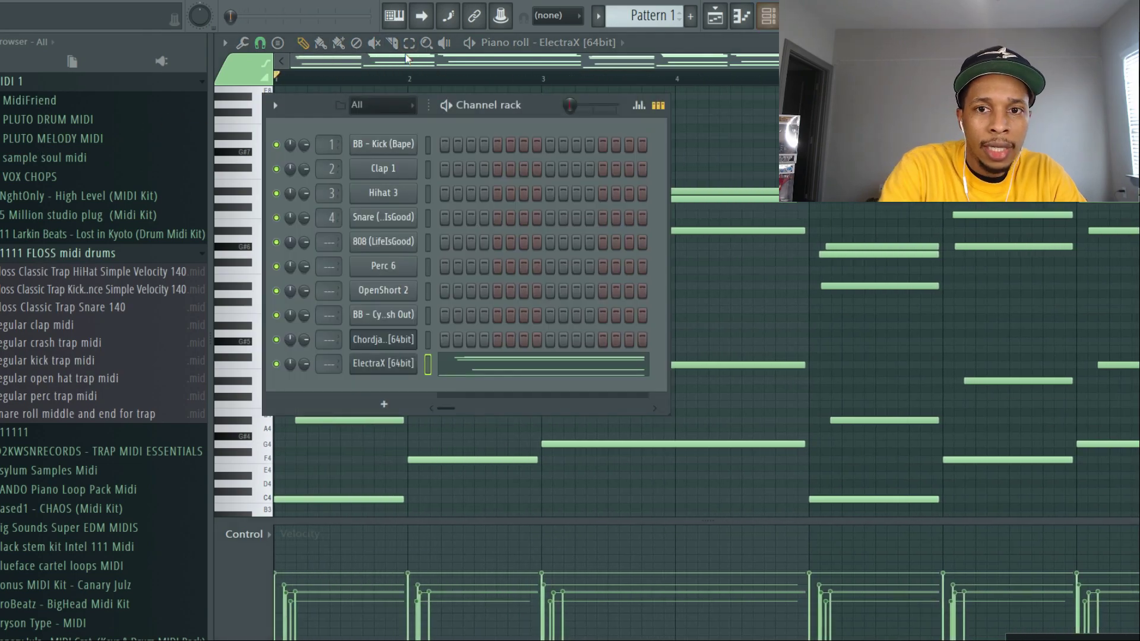
Clone the ElectraX channel and set the clone's patch to ARP - CORNER STORE
right_click(395, 364)
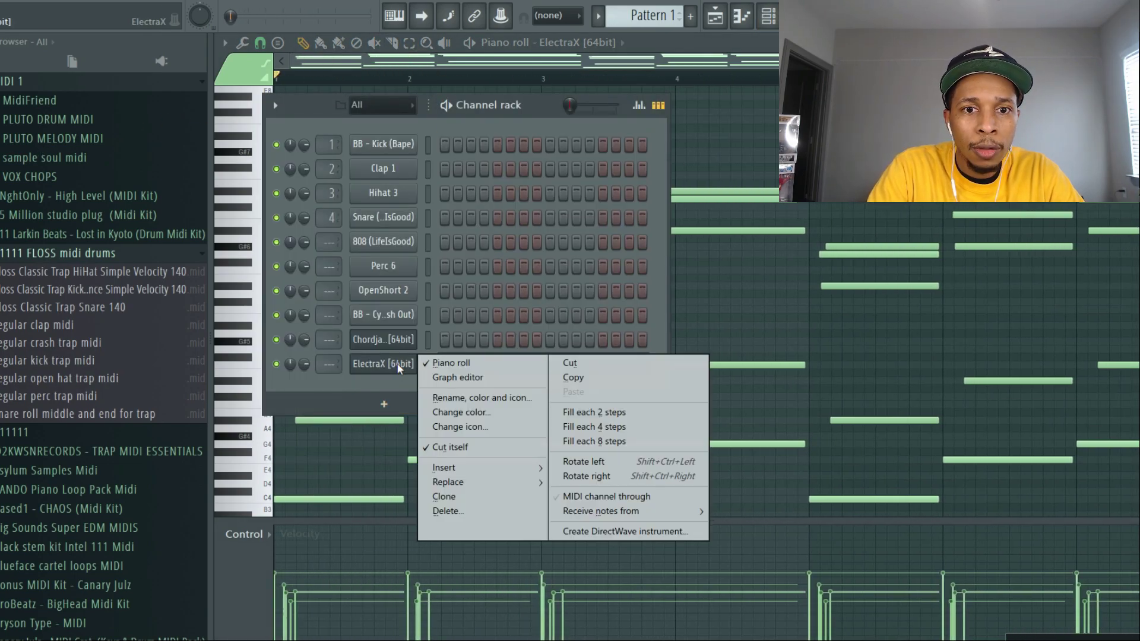
click(507, 498)
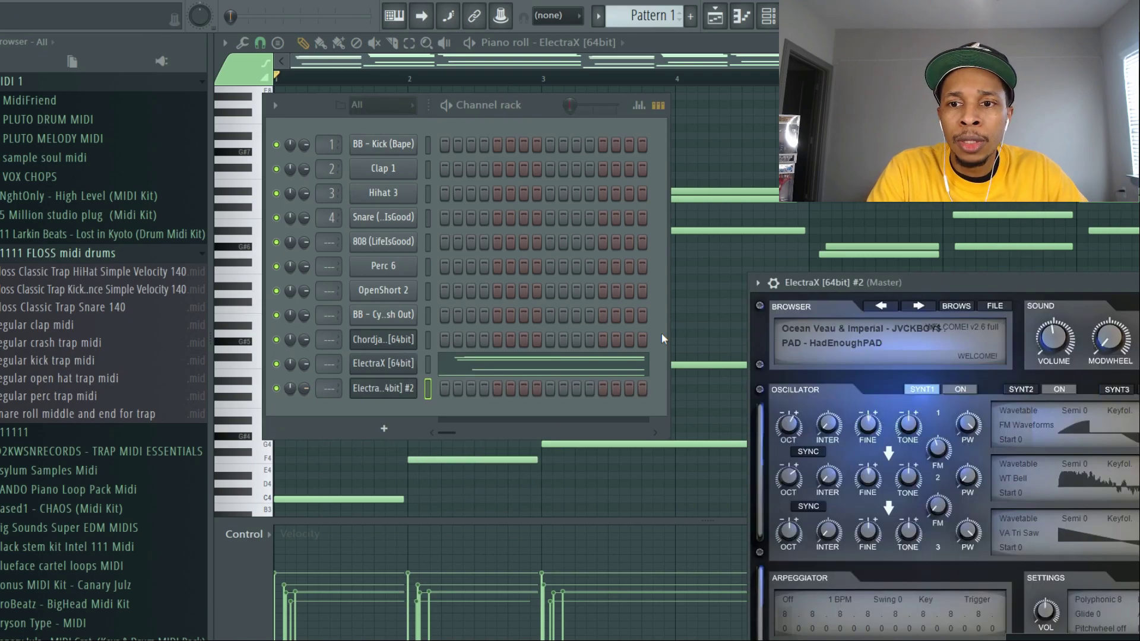
drag(1055, 280, 652, 165)
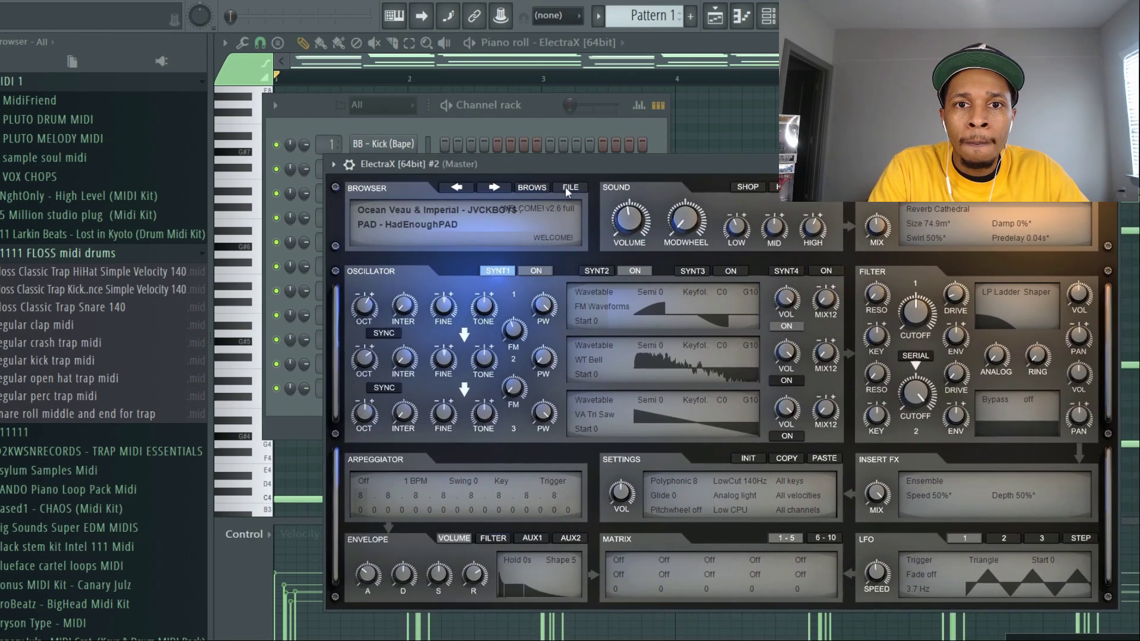
click(531, 187)
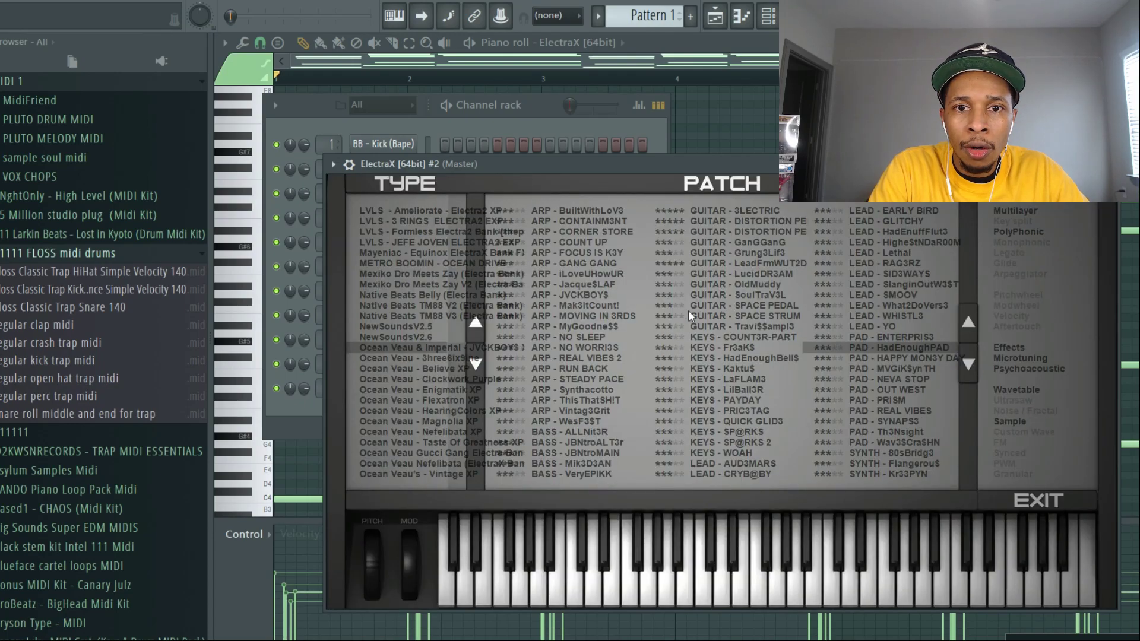
click(586, 275)
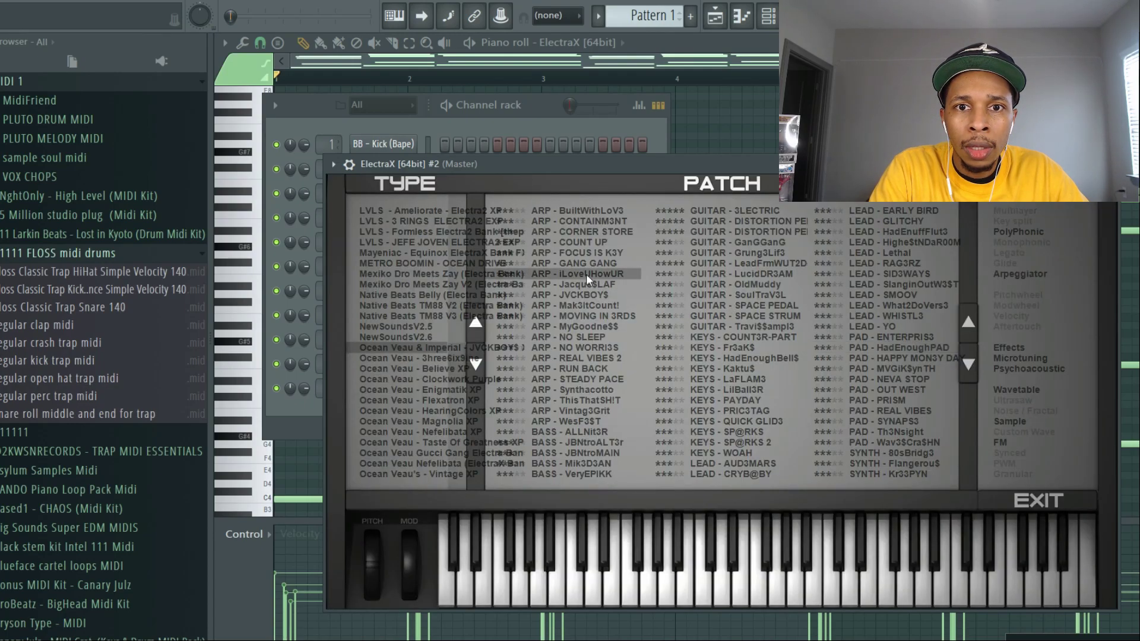
click(612, 231)
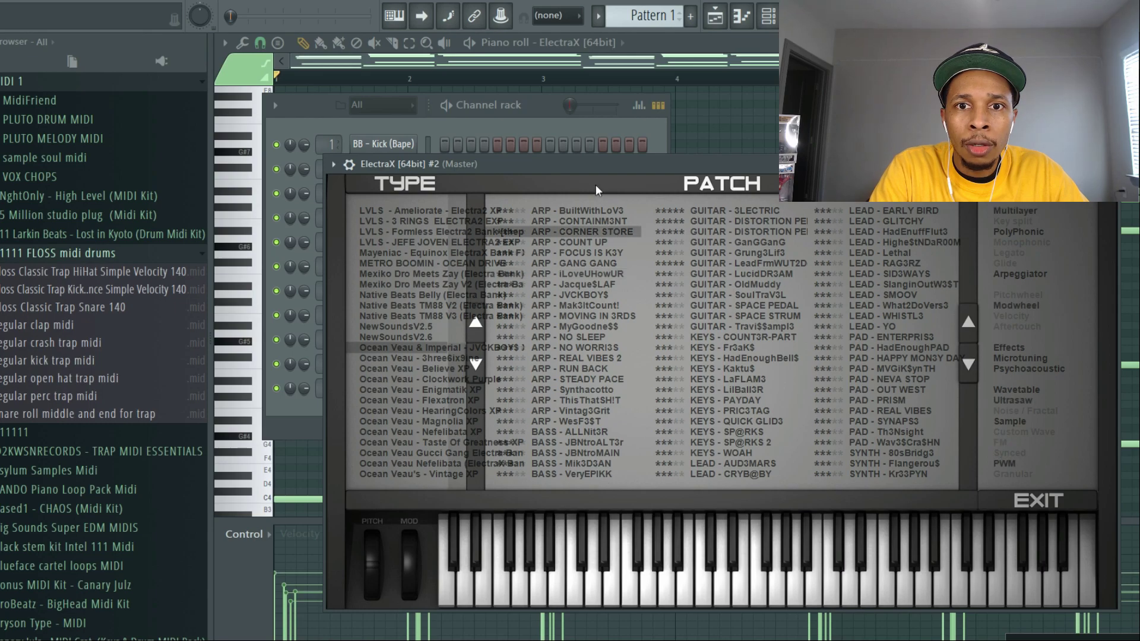
drag(586, 165, 1034, 251)
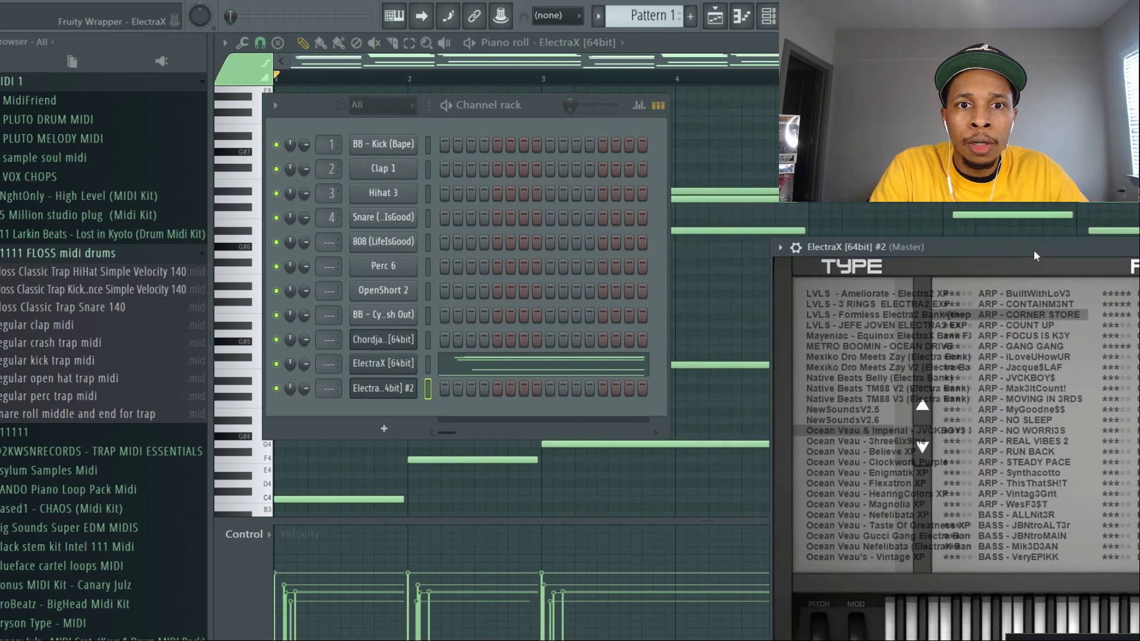
Copy the original ElectraX notes, paste them into ElectraX #2, and view its piano roll
right_click(397, 365)
click(419, 387)
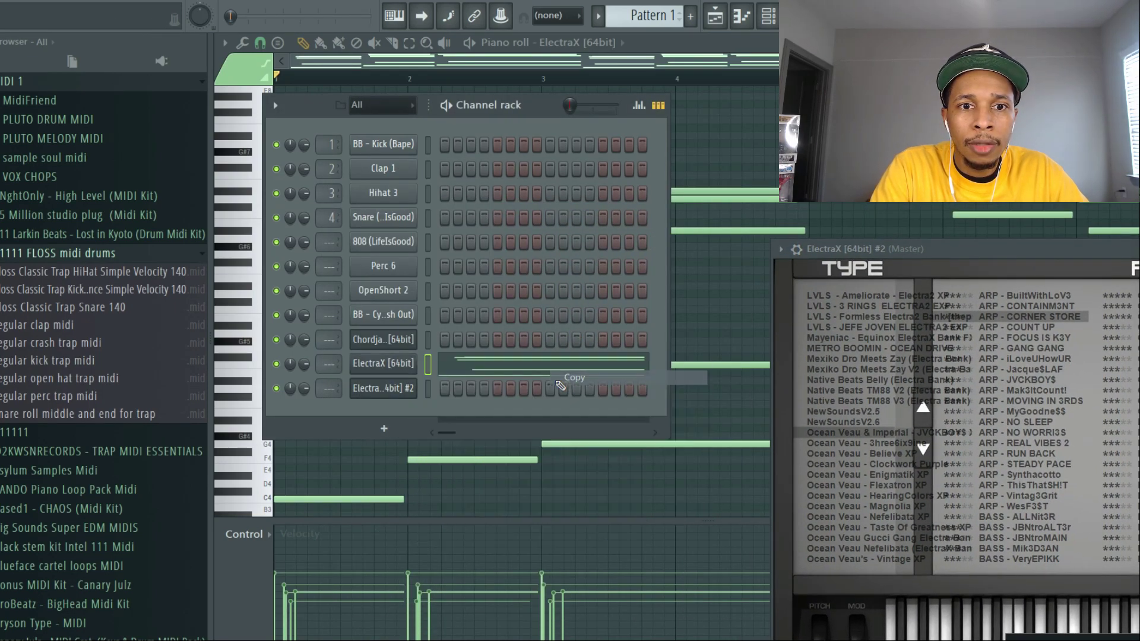
right_click(418, 387)
click(573, 402)
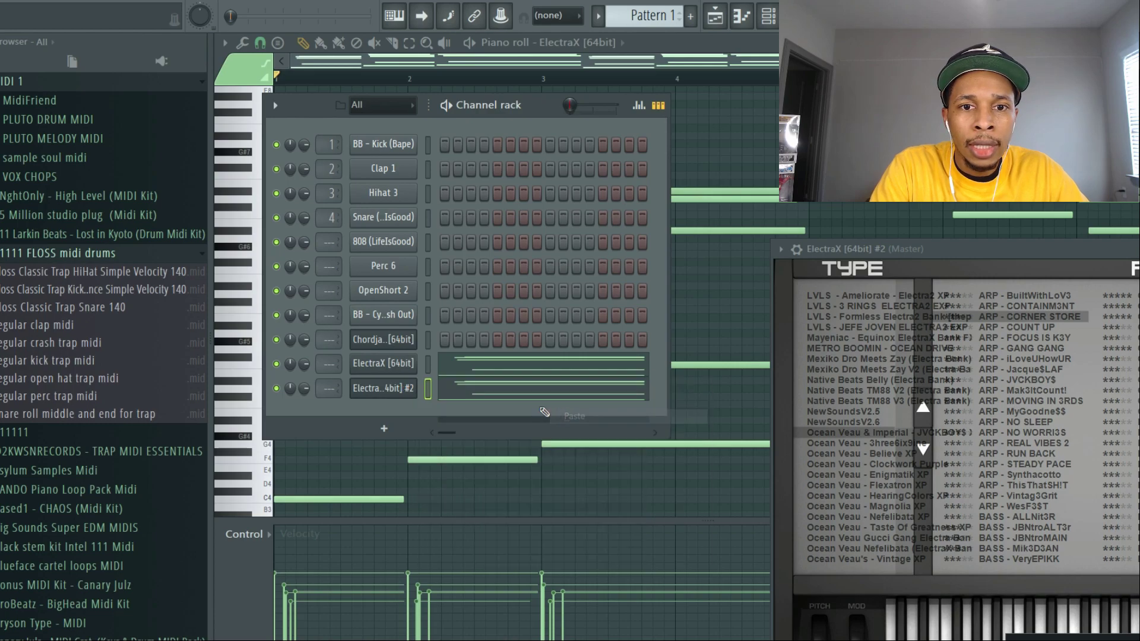
click(509, 387)
drag(291, 142, 748, 585)
Delete the first-pass chords from ElectraX #2 and play the loop with both layers
key(Delete)
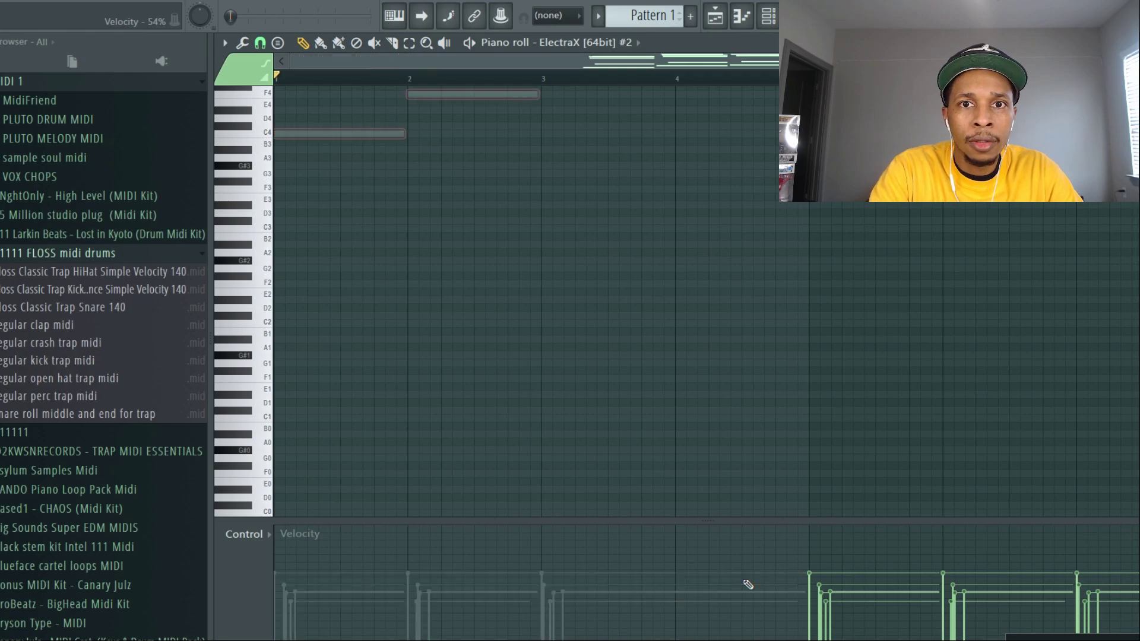
scroll(472, 313, up, 1)
scroll(473, 313, up, 6)
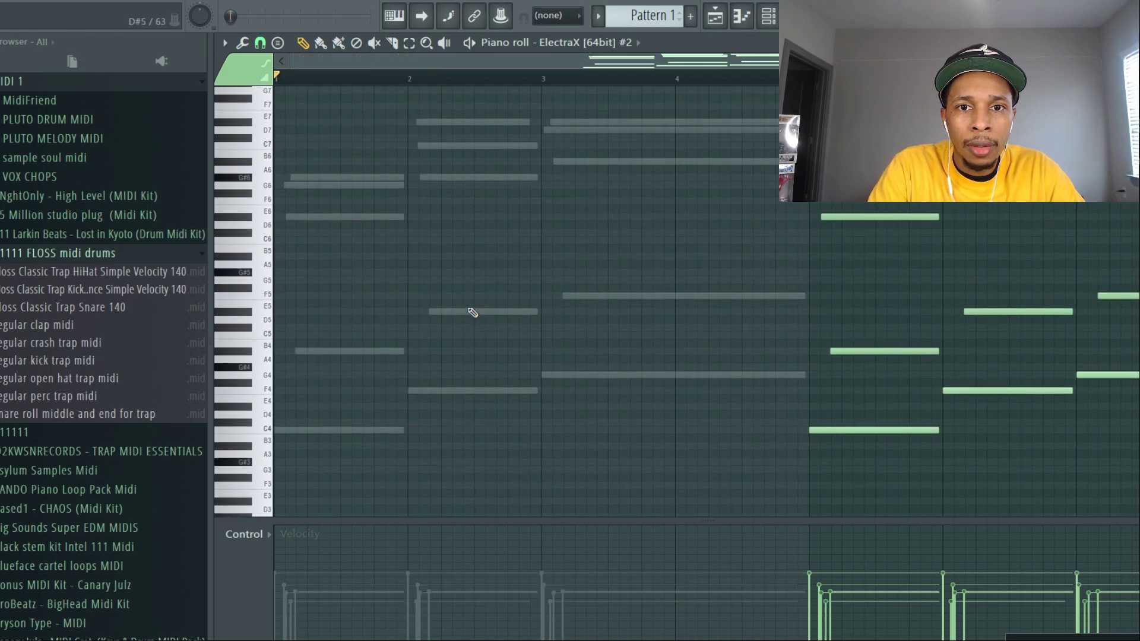
key(space)
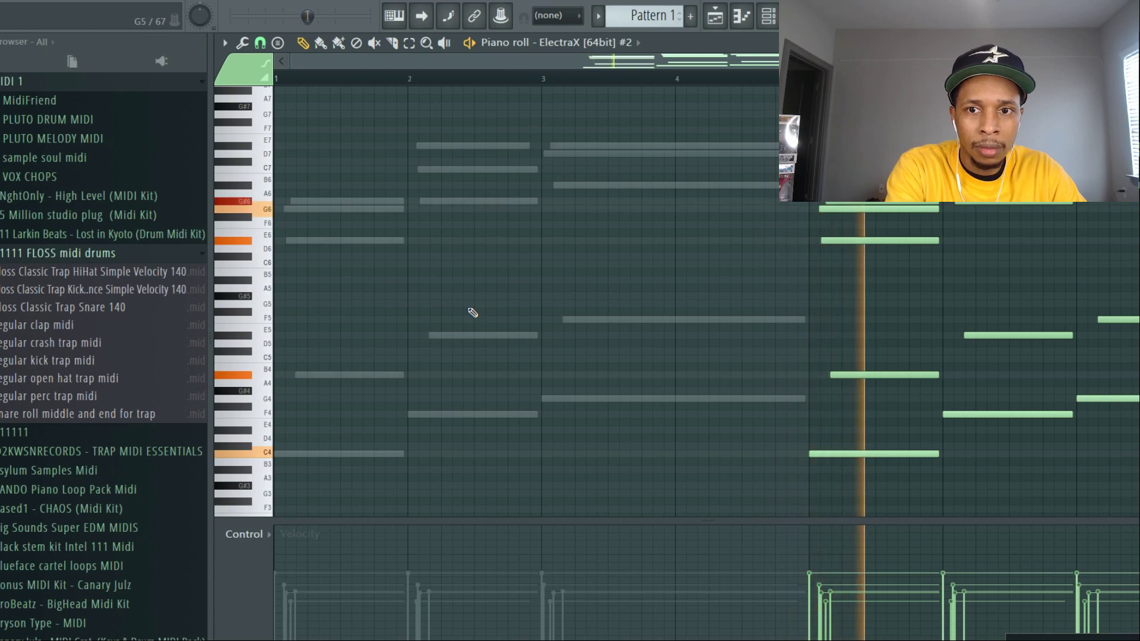
key(space)
key(F6)
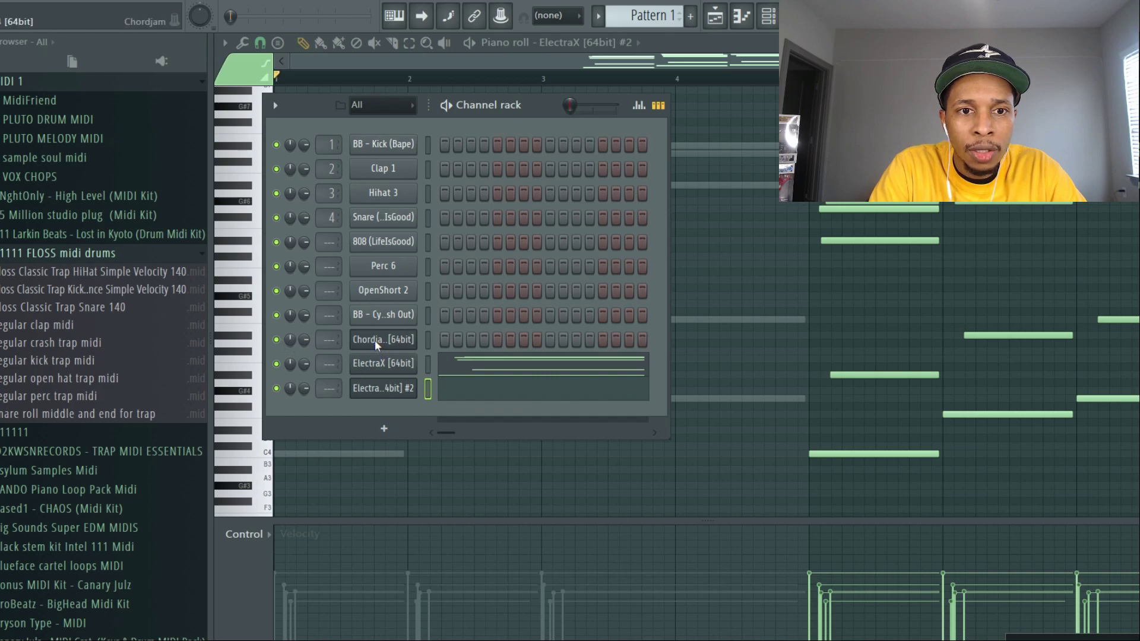
Look over the Chordjam and ElectraX plugin settings pages from the channel rack
click(354, 339)
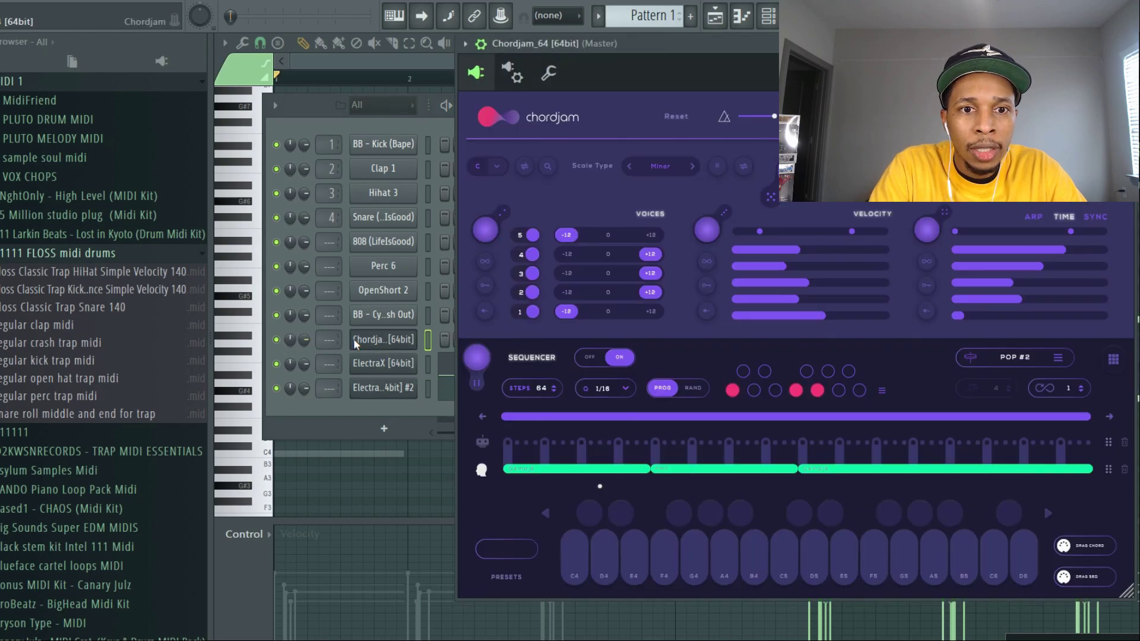
click(520, 79)
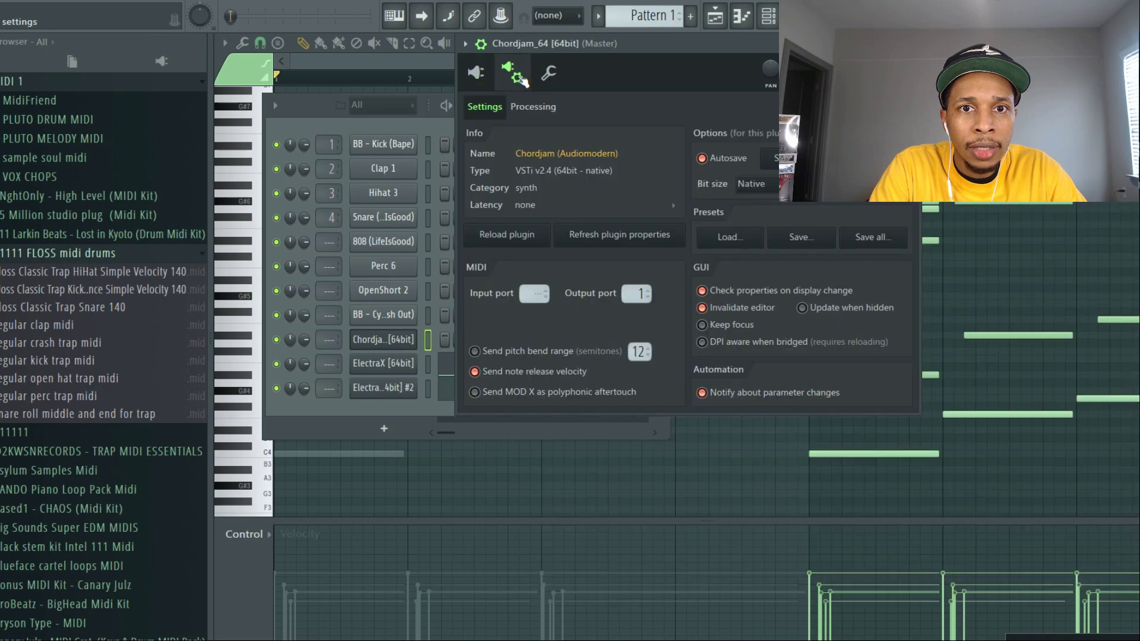
click(377, 418)
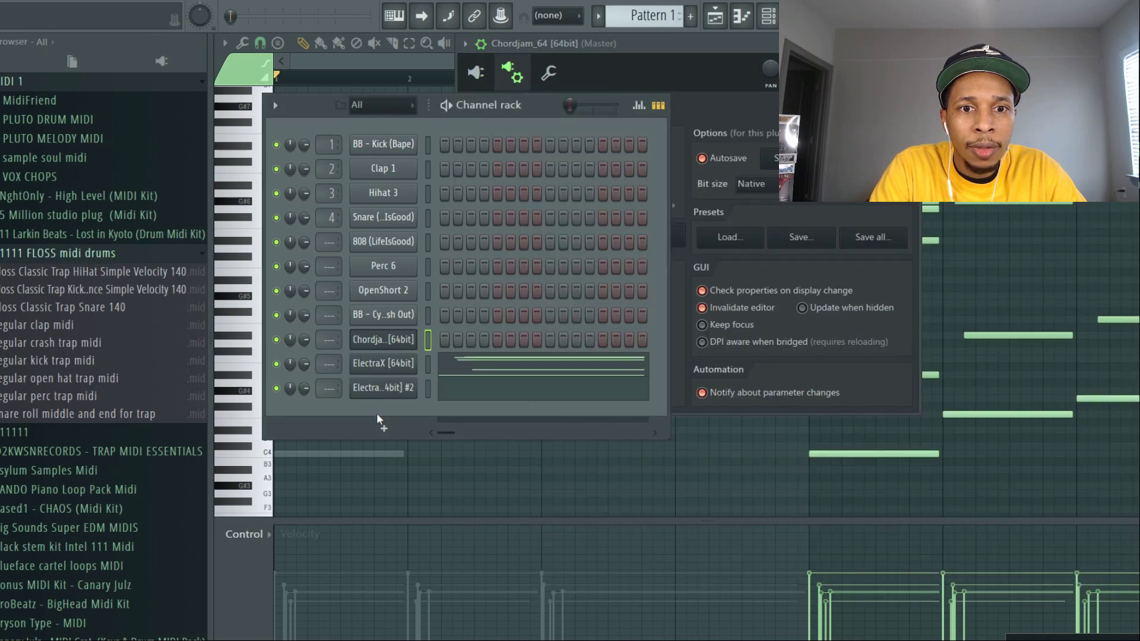
click(390, 361)
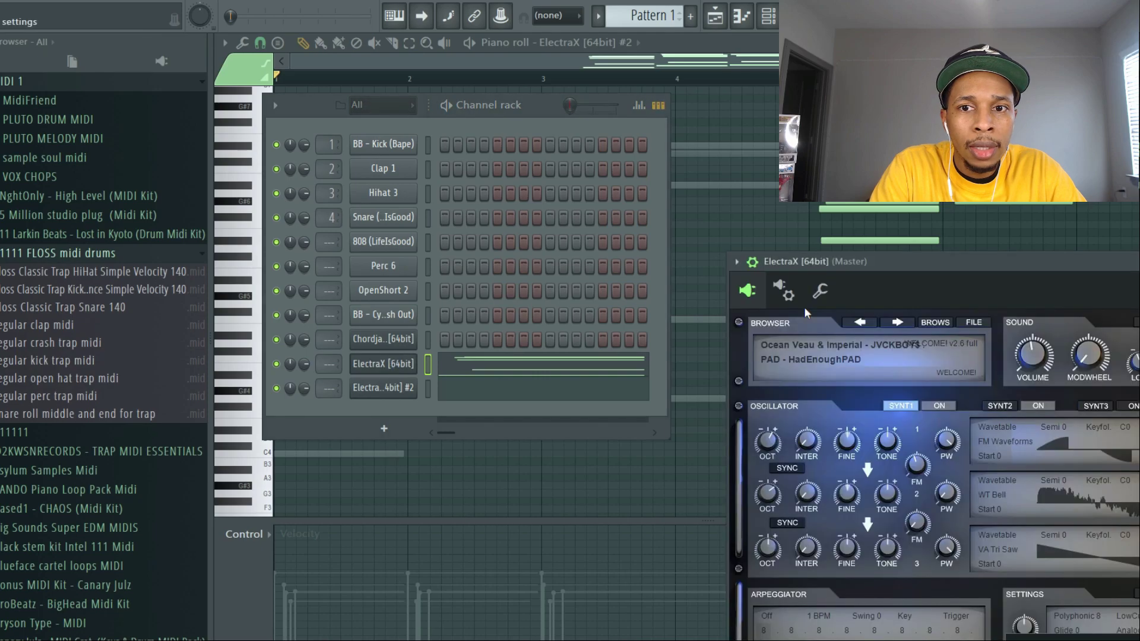
click(782, 292)
scroll(806, 512, down, 1)
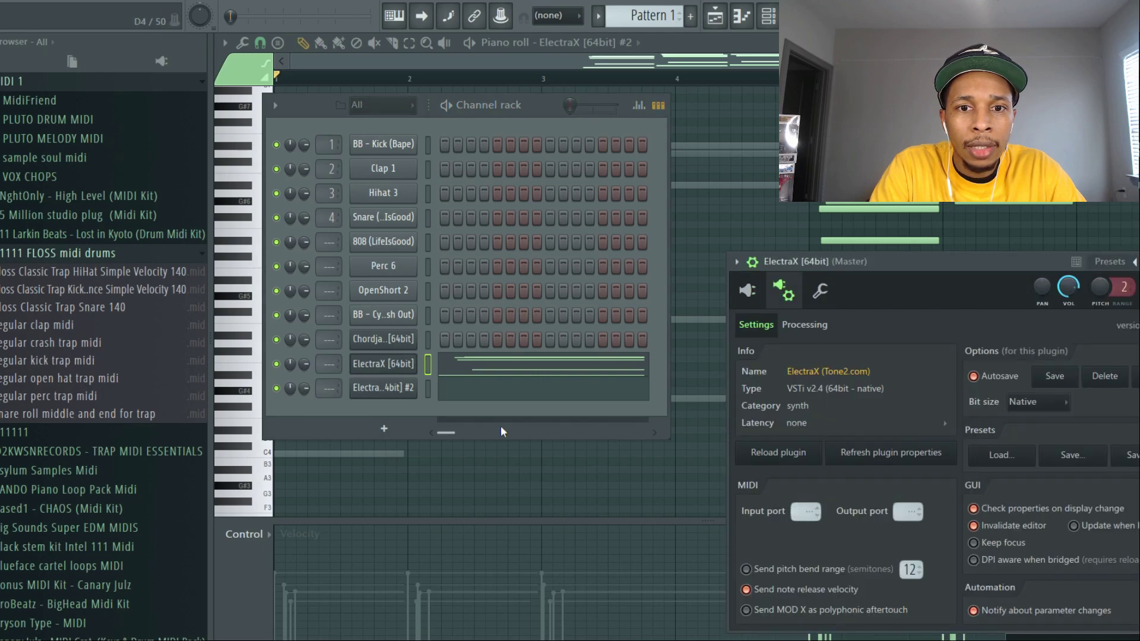
Move both ElectraX channels to the top of the rack with Alt+Up and play the loop
drag(432, 362, 430, 383)
key(alt+Up)
key(alt+Up)
key(alt+Up)
key(alt+Up)
key(alt+Up)
key(alt+Up)
key(alt+Up)
key(alt+Up)
key(alt+Up)
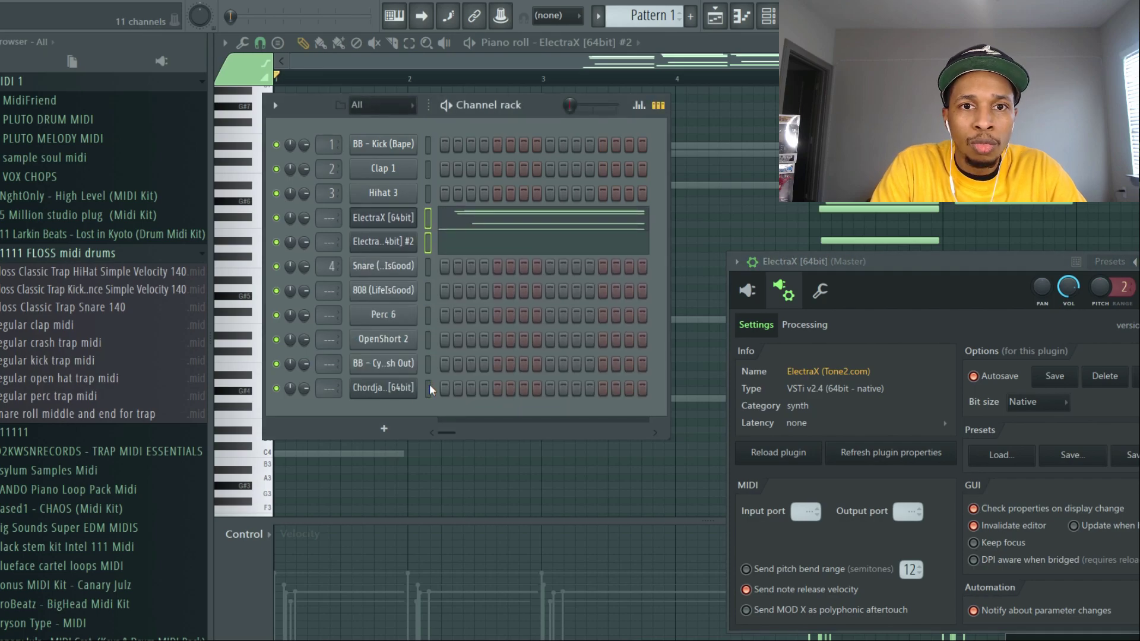
click(746, 294)
key(space)
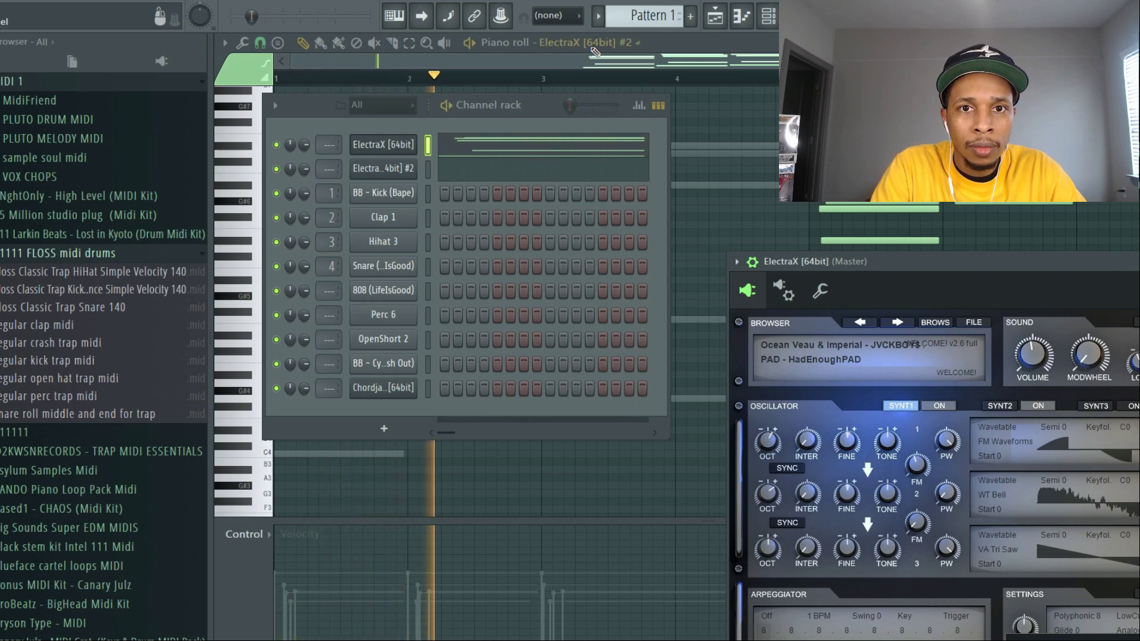
key(F7)
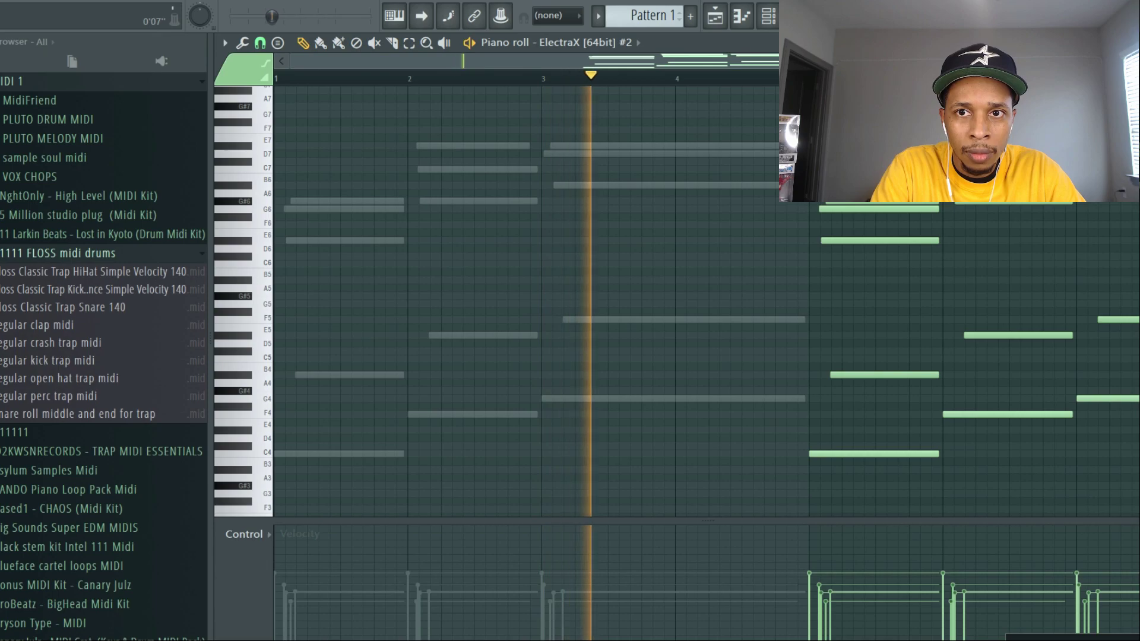
Zoom out the ElectraX #2 piano roll, stop playback, and reopen the channel rack
scroll(409, 61, down, 2)
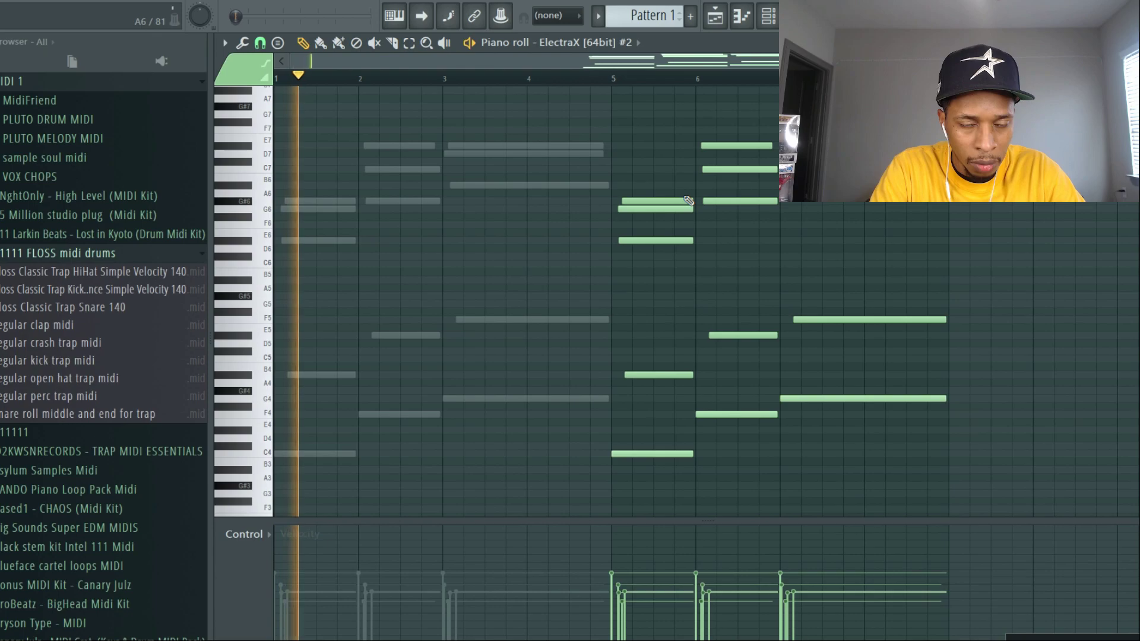
key(space)
key(F6)
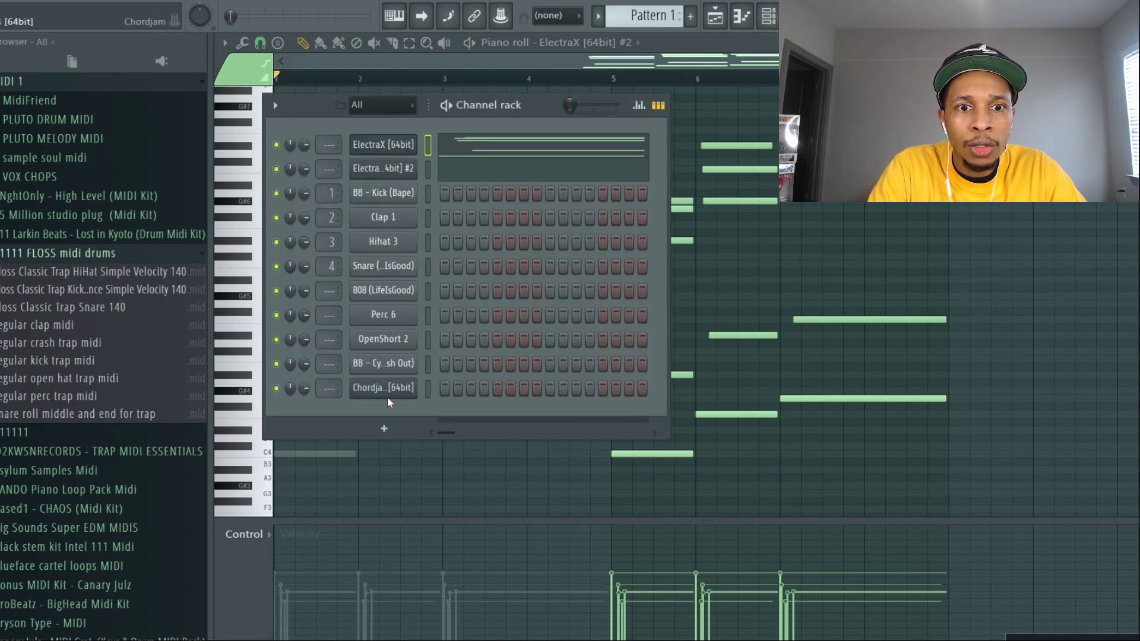
Add a Scaler2 [64bit] channel and copy the ElectraX channel's notes
click(386, 428)
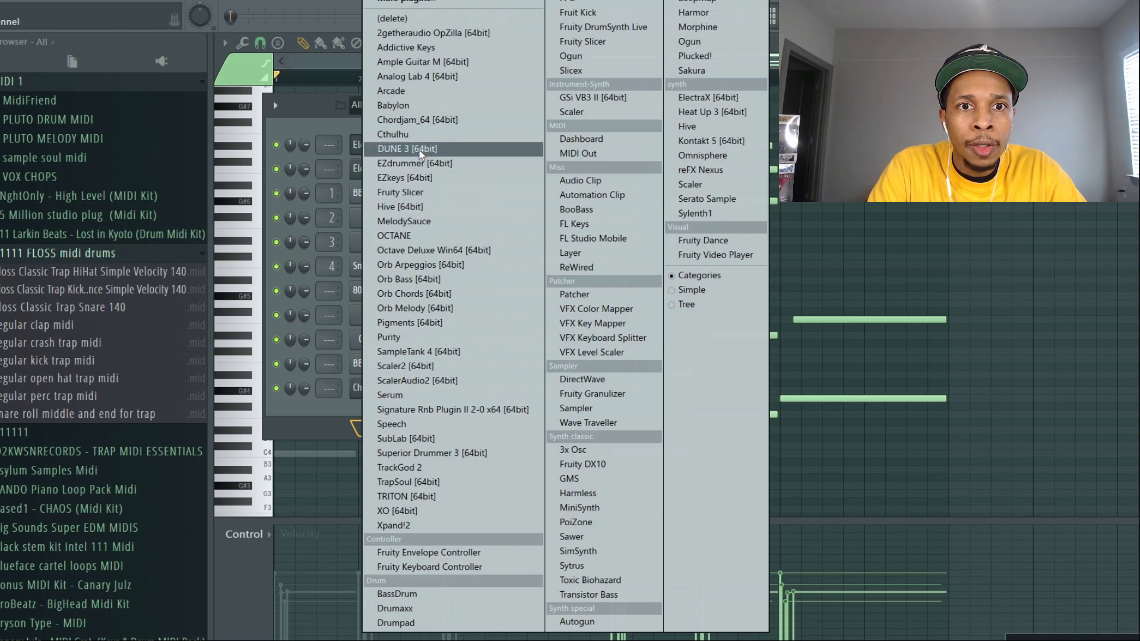
click(410, 366)
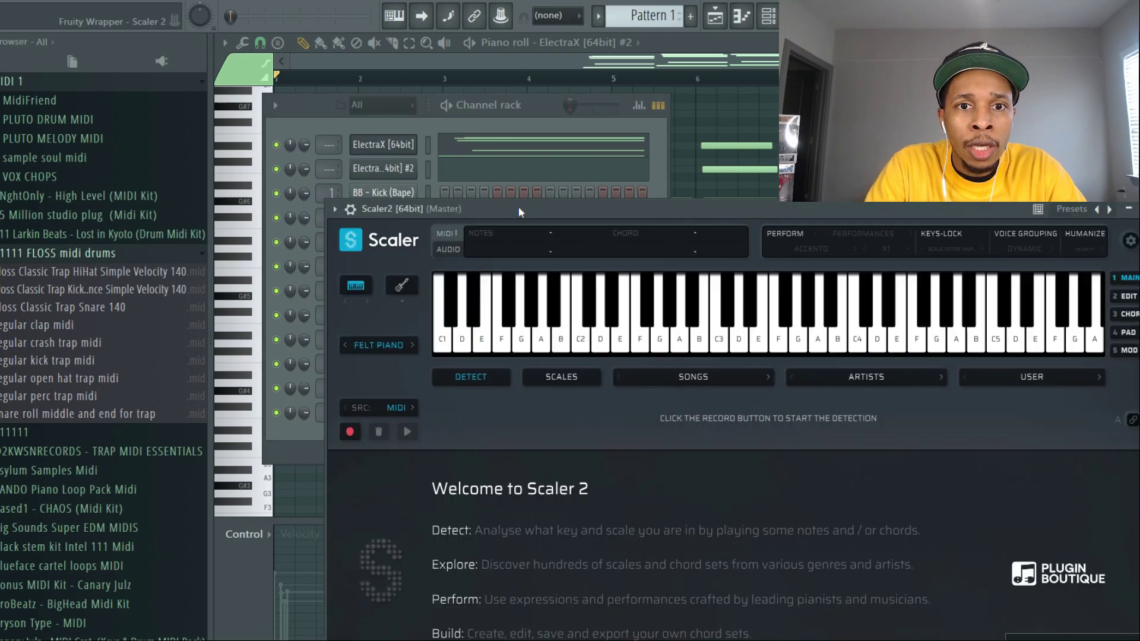
drag(519, 212, 831, 143)
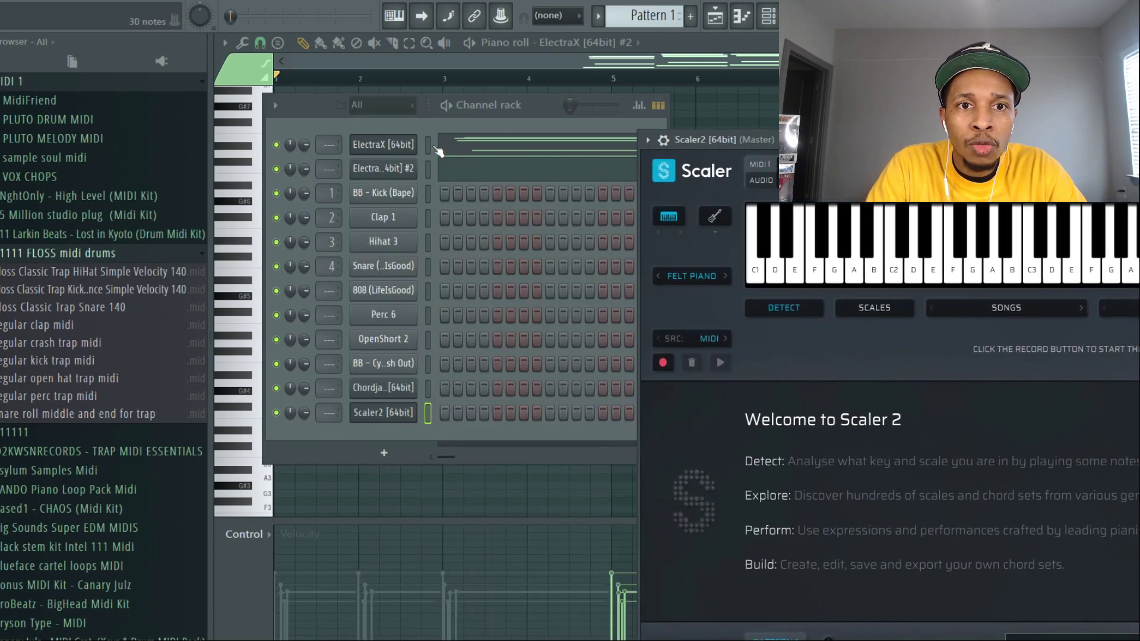
right_click(403, 148)
click(578, 168)
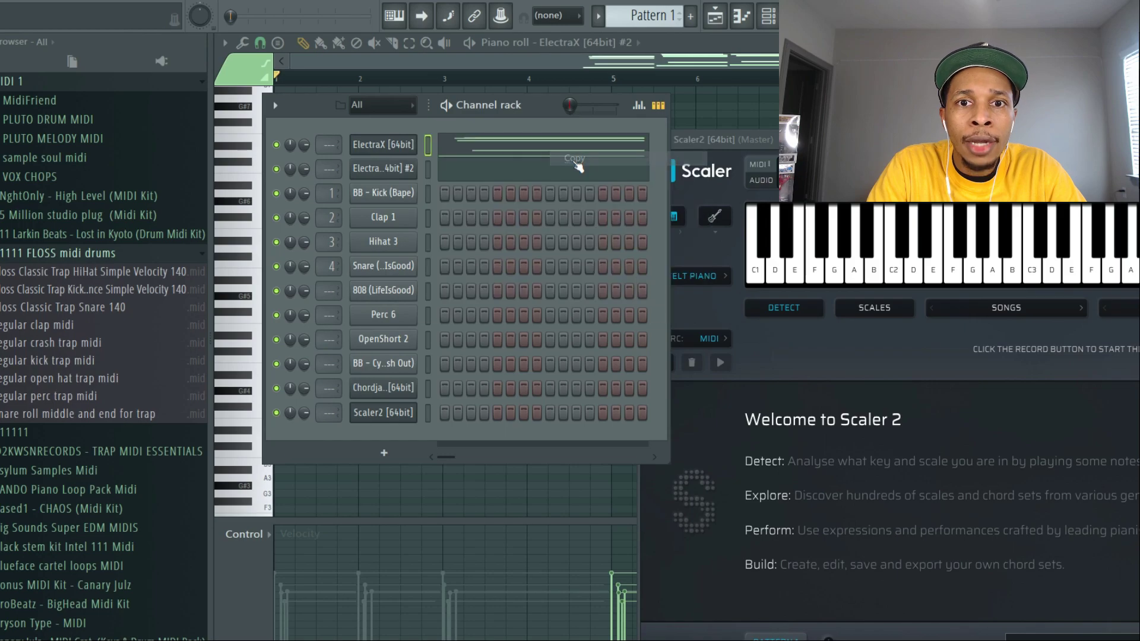
Switch Chordjam back to its main editor and paste the chord notes into the Scaler2 channel
click(409, 389)
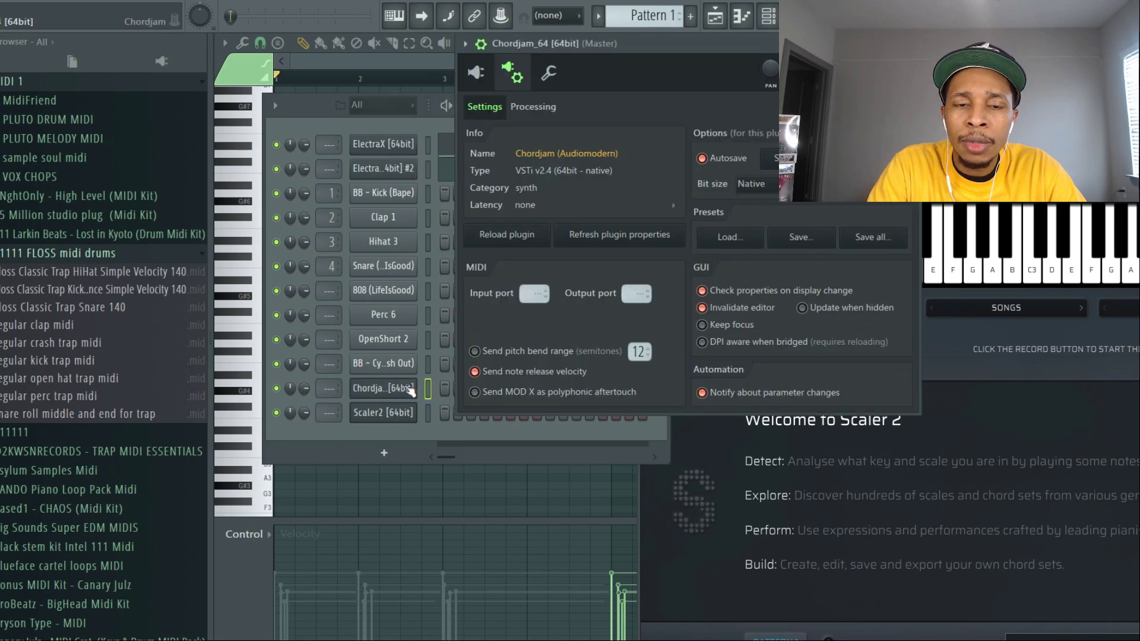
click(486, 73)
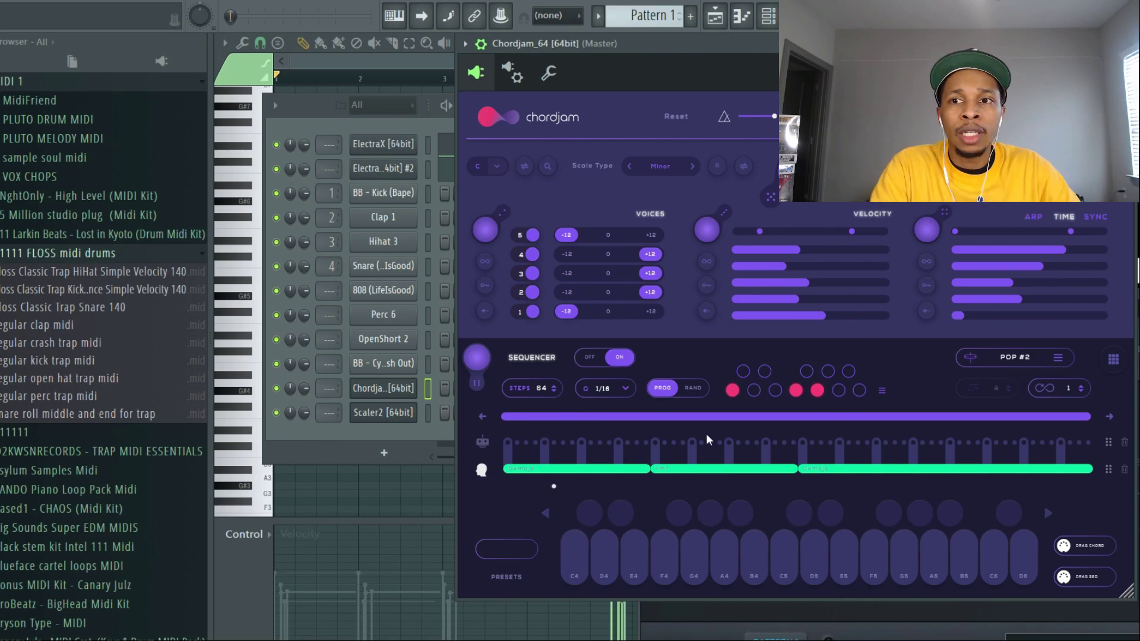
right_click(414, 409)
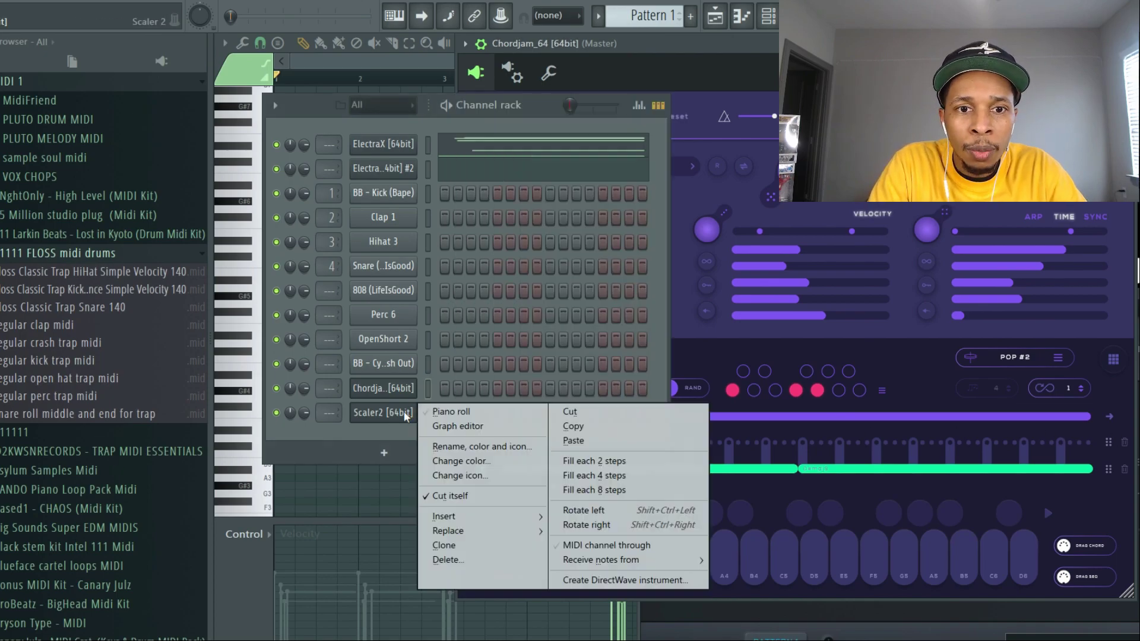
click(580, 441)
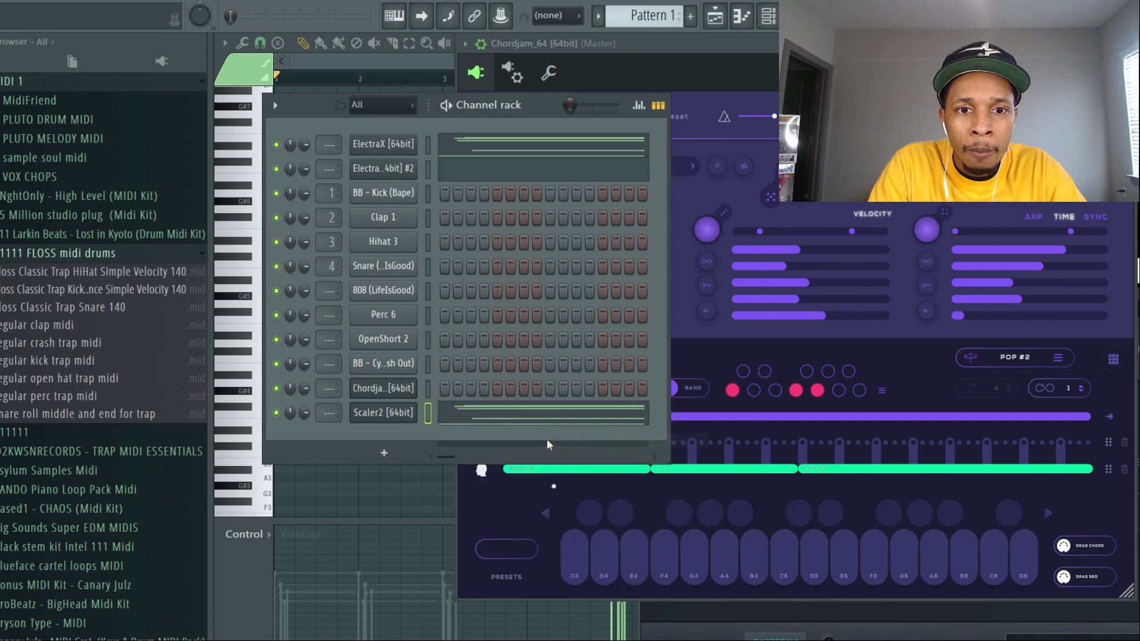
Arm Scaler 2's record button and play the loop so it detects the chords and scales
click(379, 414)
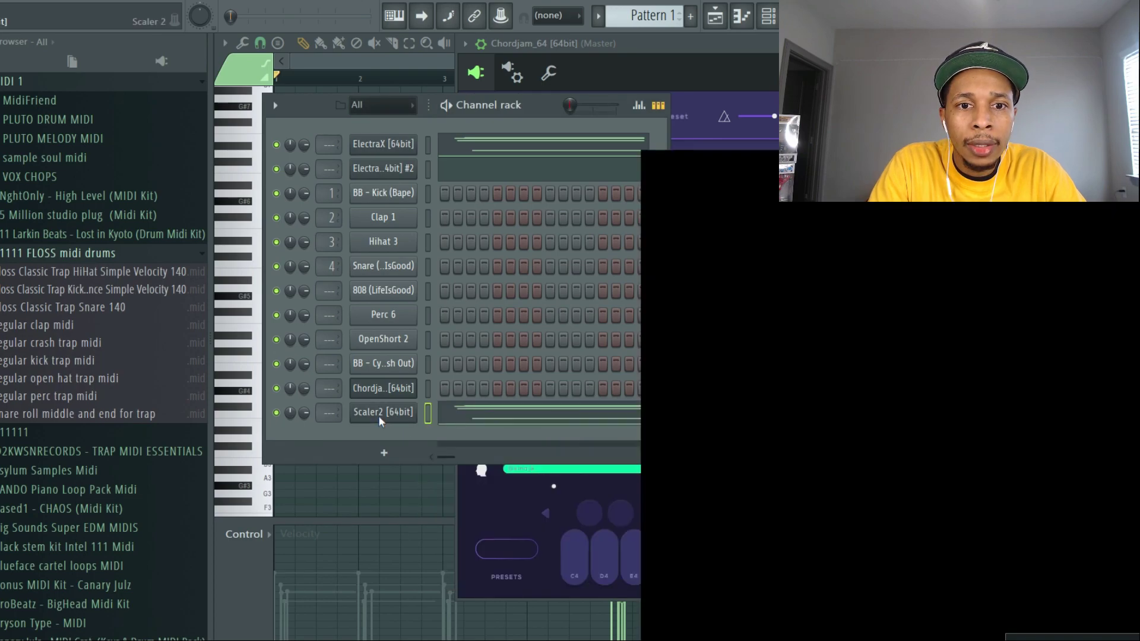
drag(863, 145, 507, 95)
click(306, 313)
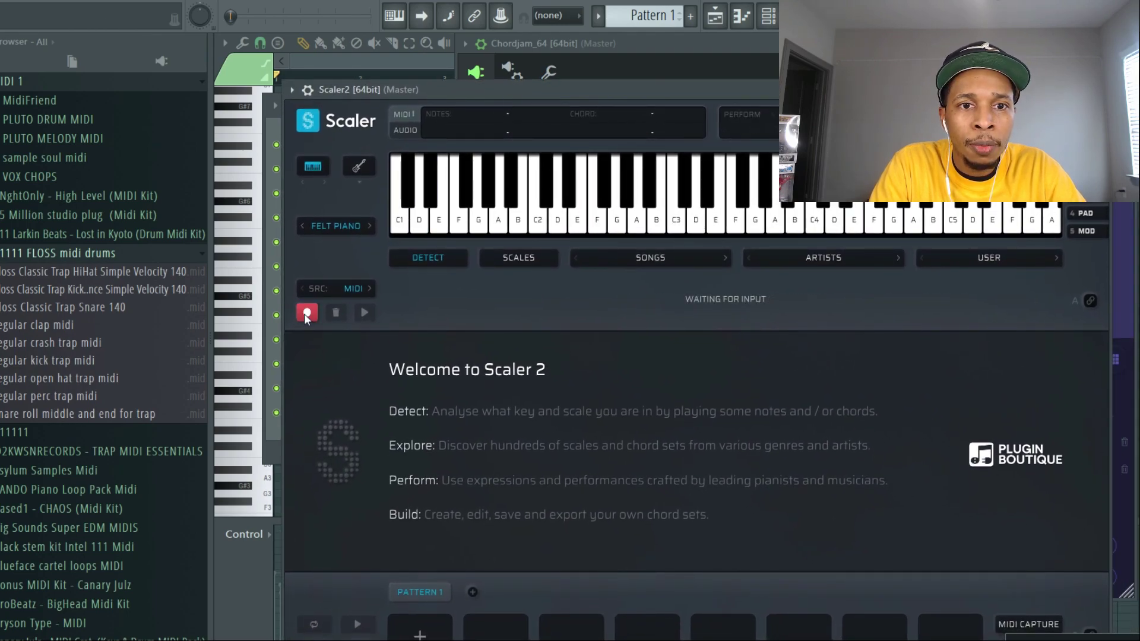
key(space)
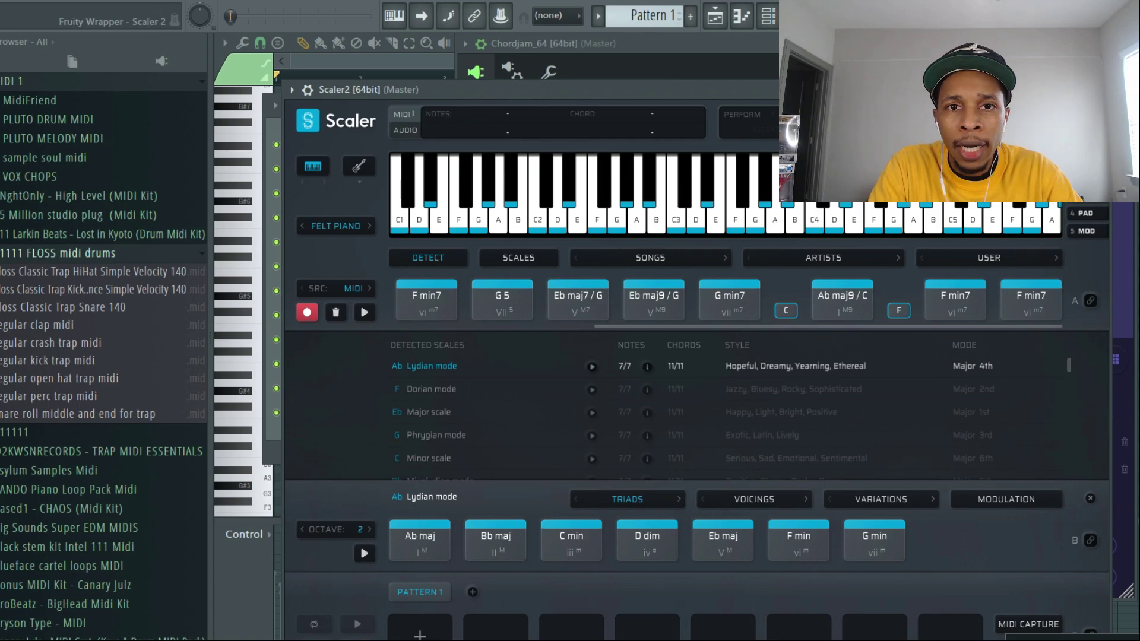
drag(790, 89, 667, 500)
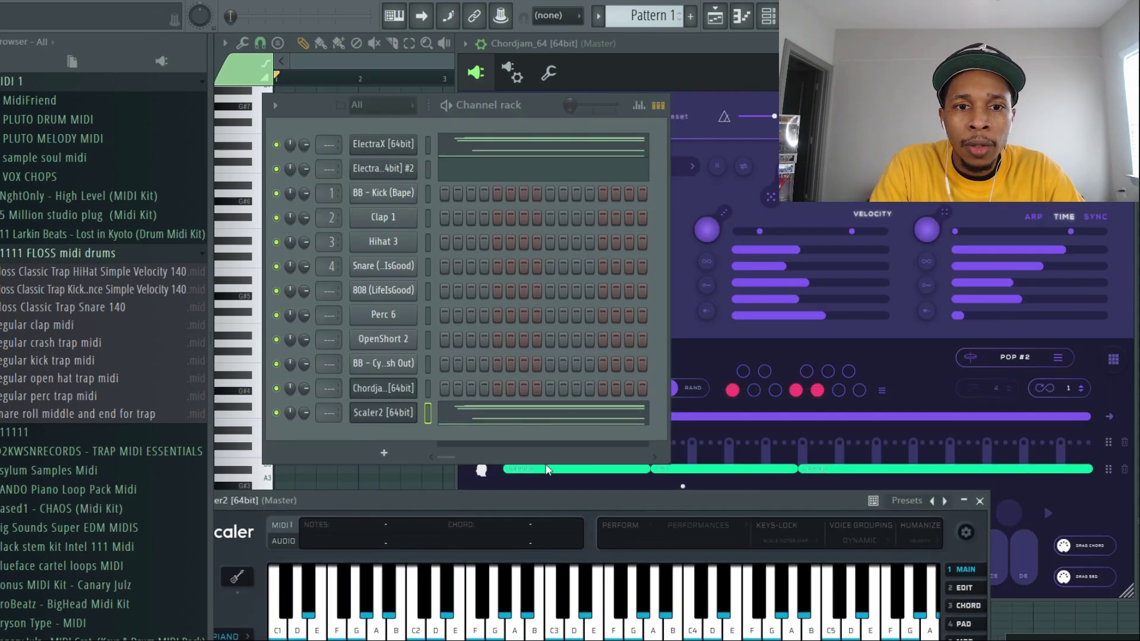
Clear the Scaler2 channel's notes and add MelodySauce as a new channel
right_click(365, 412)
click(564, 412)
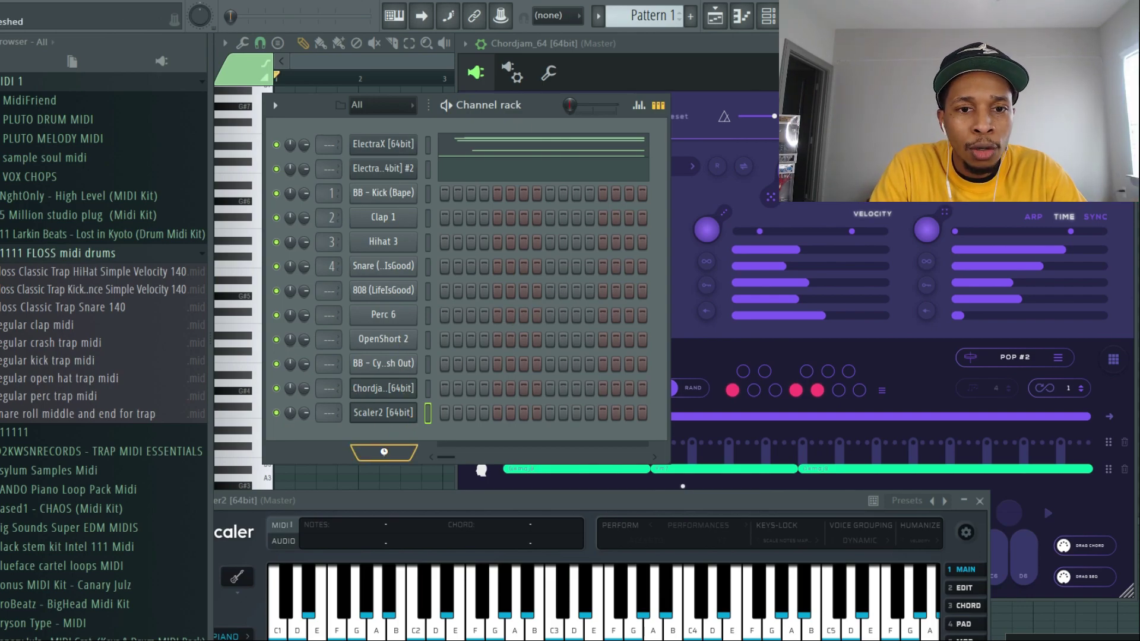
click(384, 453)
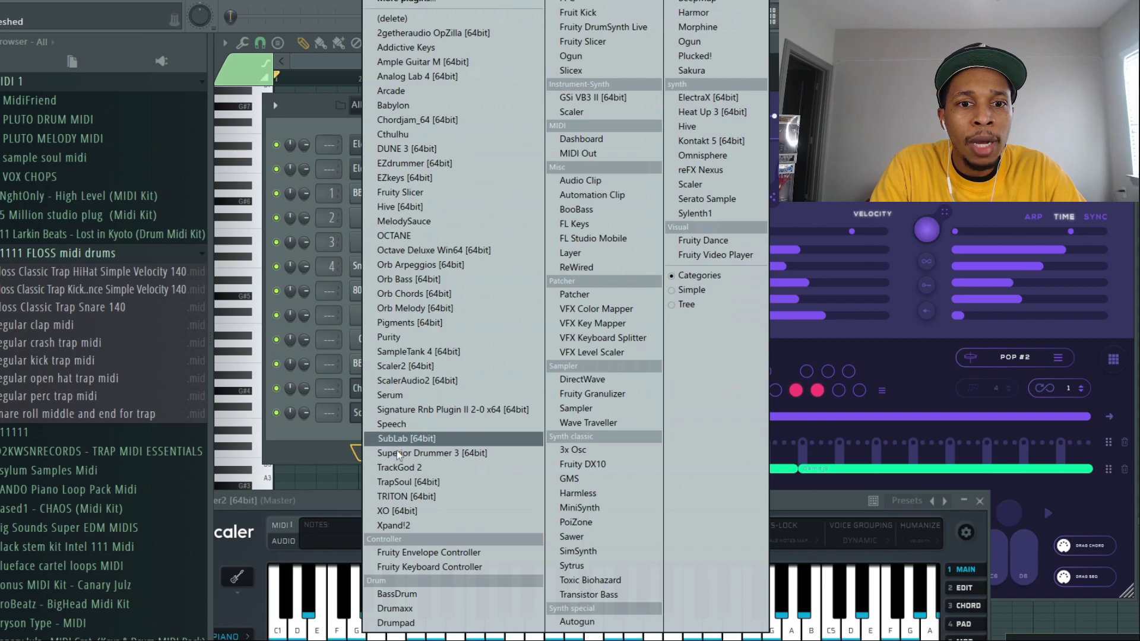
click(402, 221)
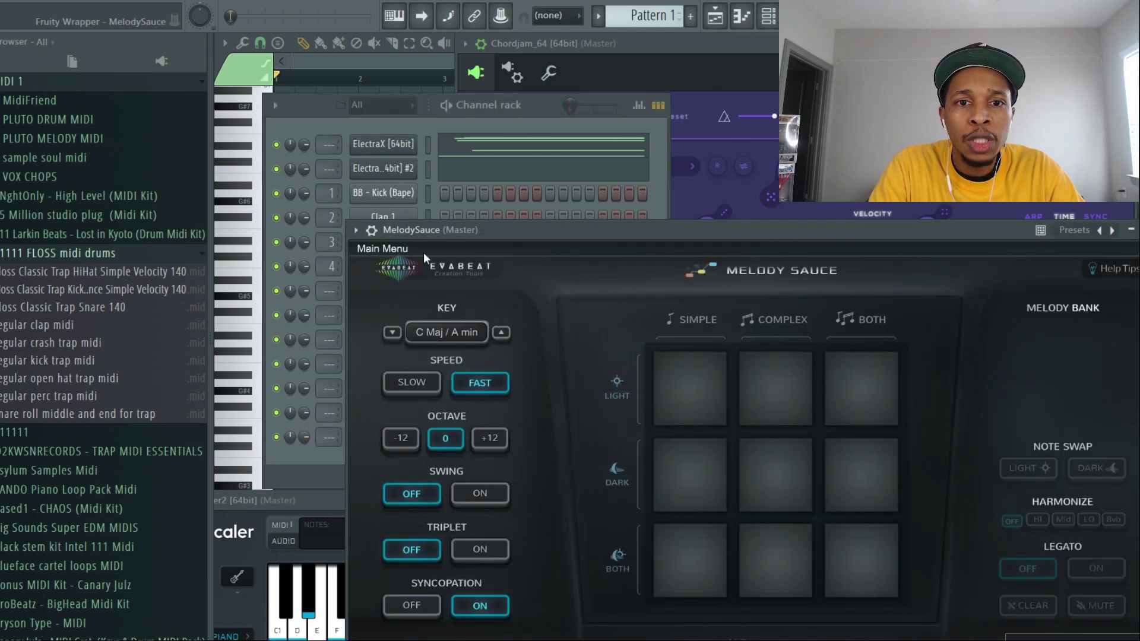
Set MelodySauce to Eb Maj / C min, octave -12, syncopation off, and generate three melodies
click(459, 330)
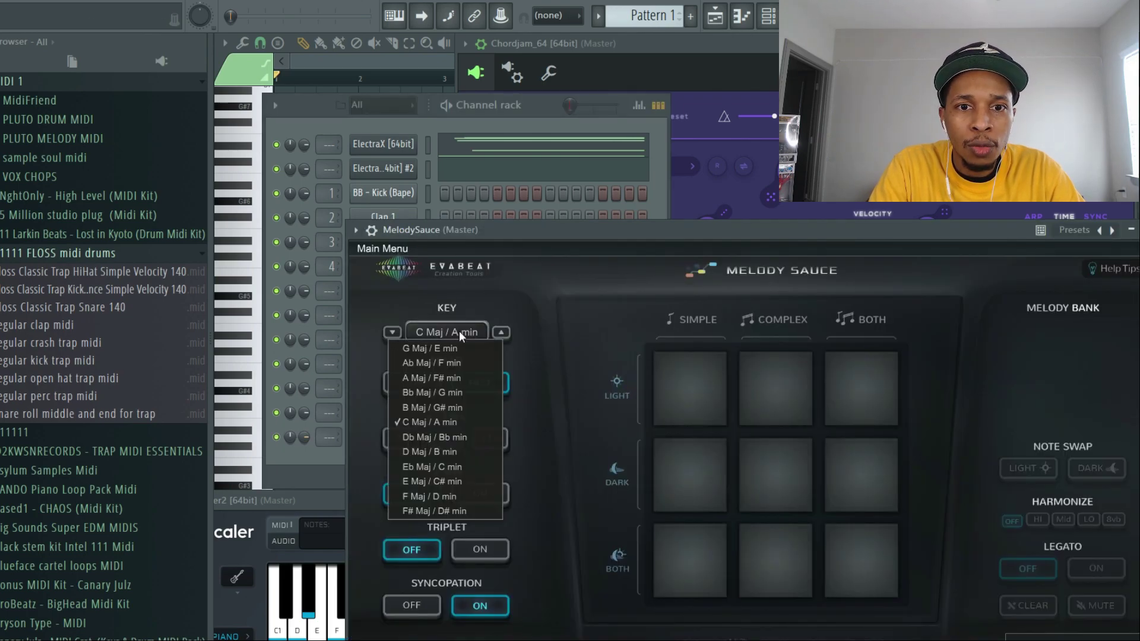
click(446, 467)
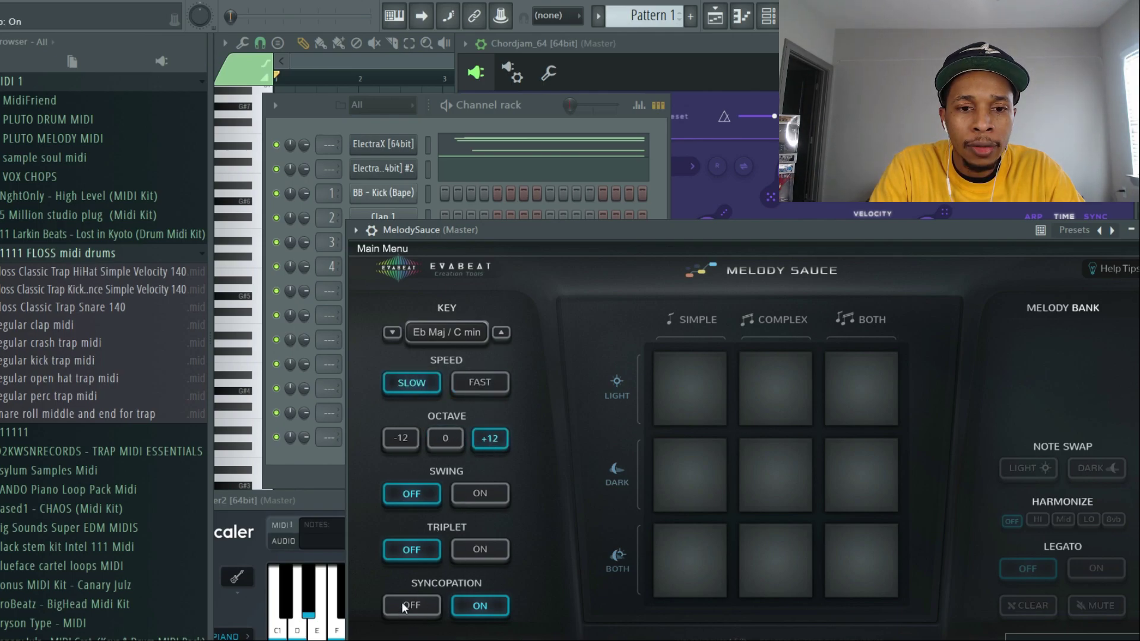
click(401, 439)
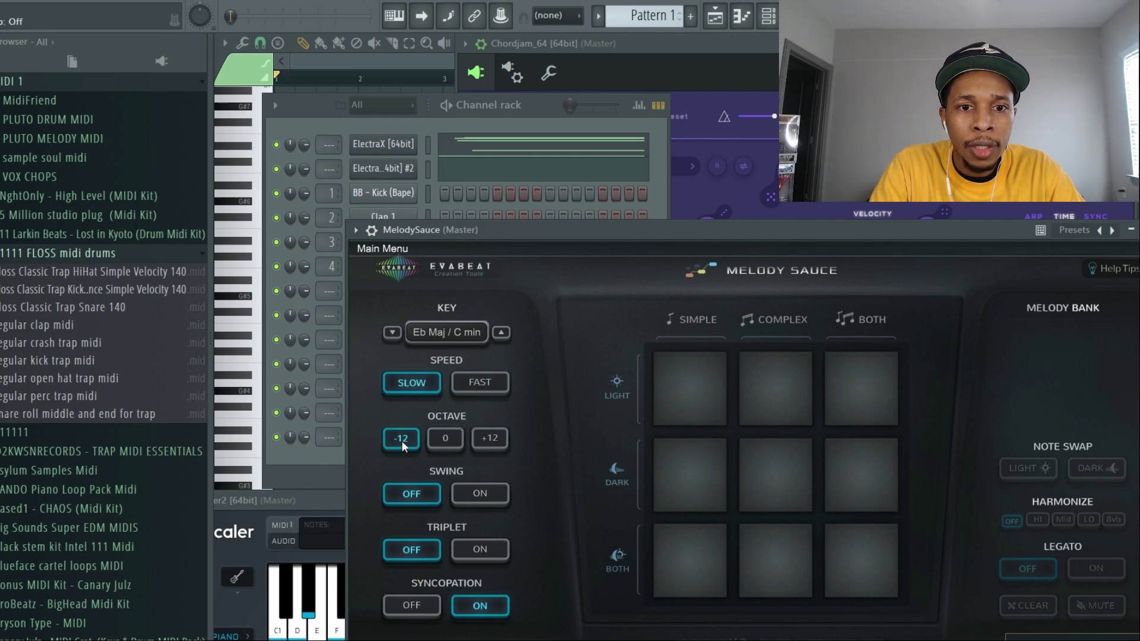
click(413, 601)
click(722, 376)
click(782, 377)
click(855, 380)
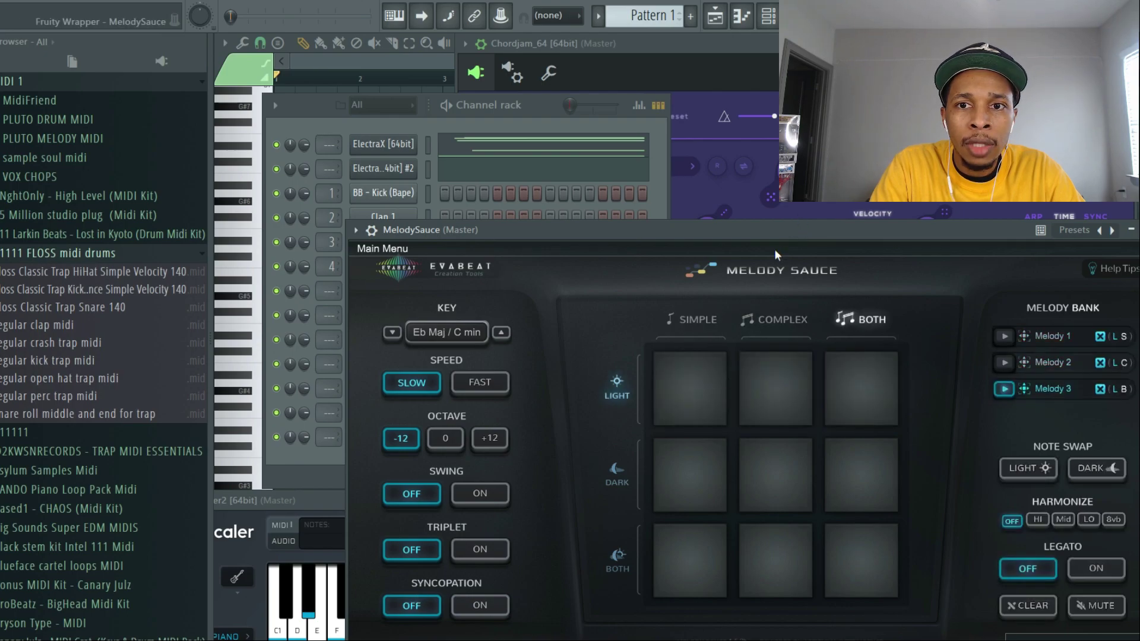
drag(783, 230, 1017, 308)
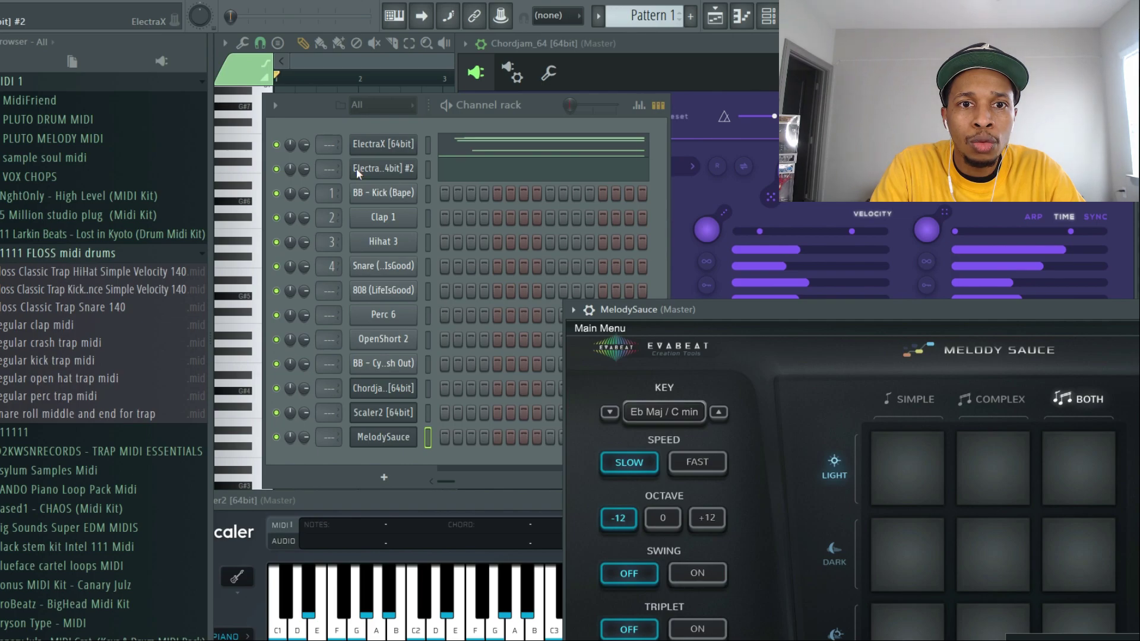
Add a Heat Up 3 channel loaded with the FLUTES > ASIAN SPIRIT FLUTE [US] preset
click(384, 479)
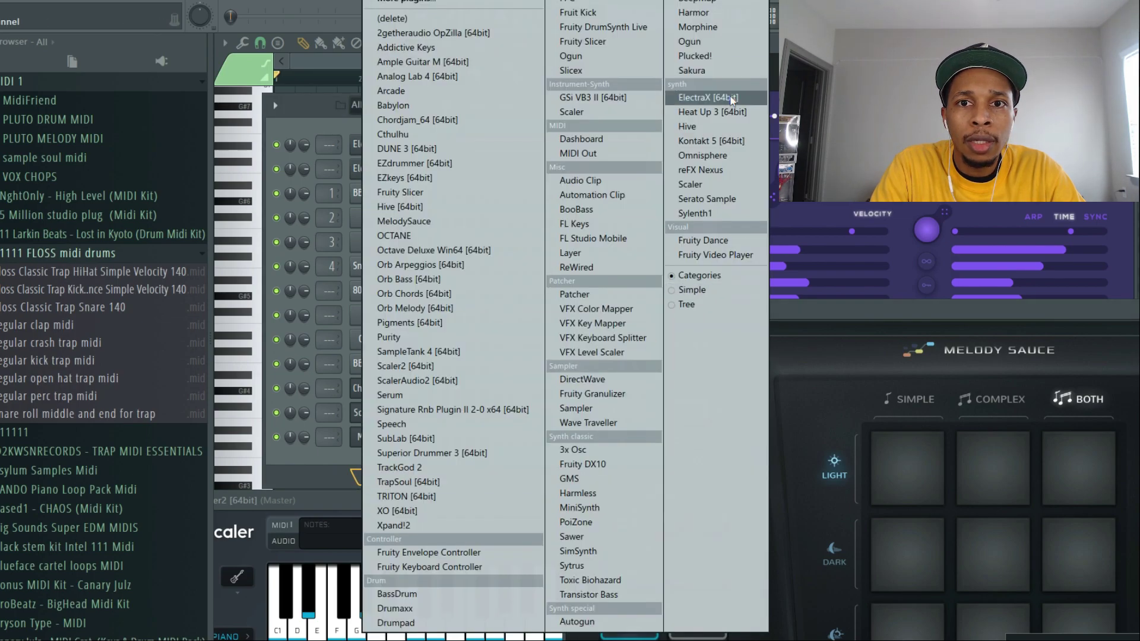
click(710, 99)
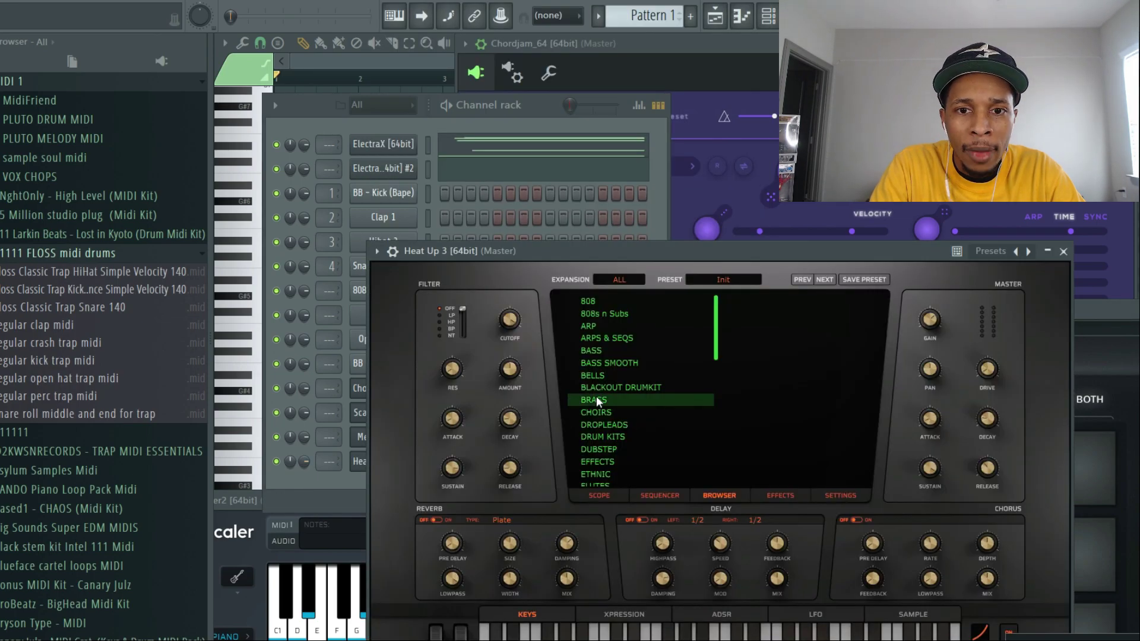
click(600, 482)
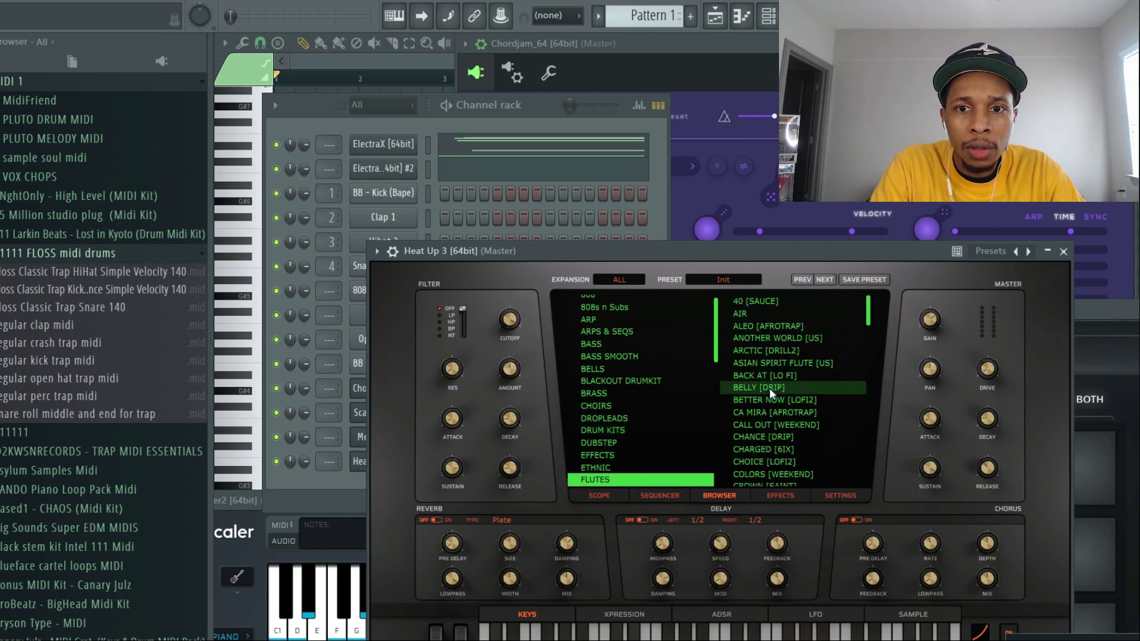
click(785, 363)
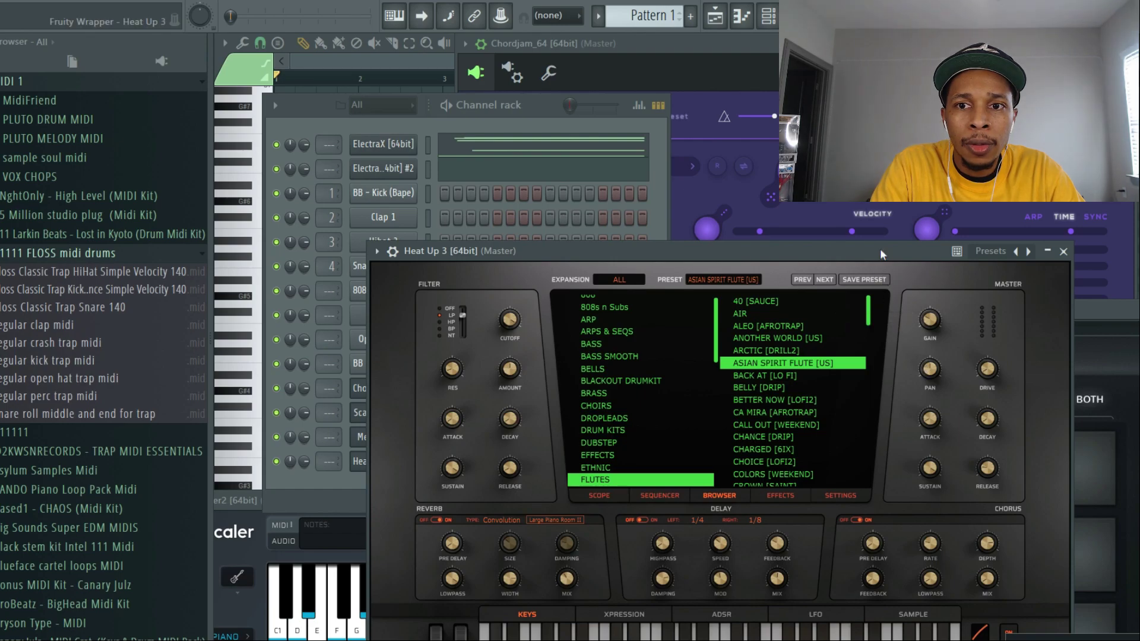
drag(880, 249, 647, 458)
drag(1052, 309, 942, 148)
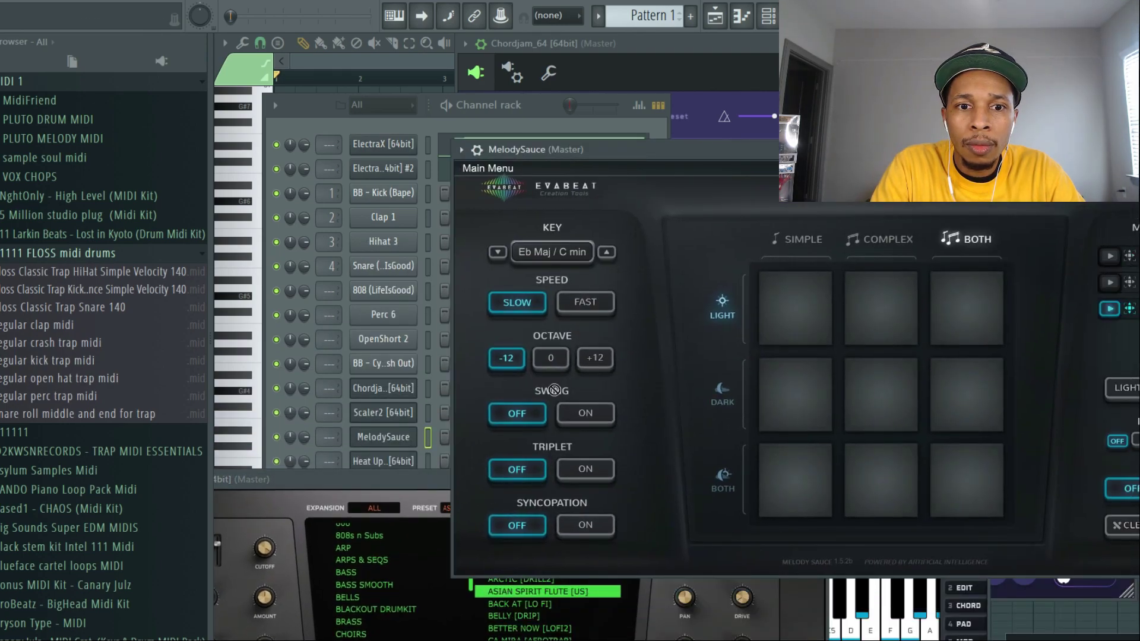
Raise MelodySauce's octave to +12, audition it, and open Heat Up 3's notes in the piano roll
click(412, 458)
key(space)
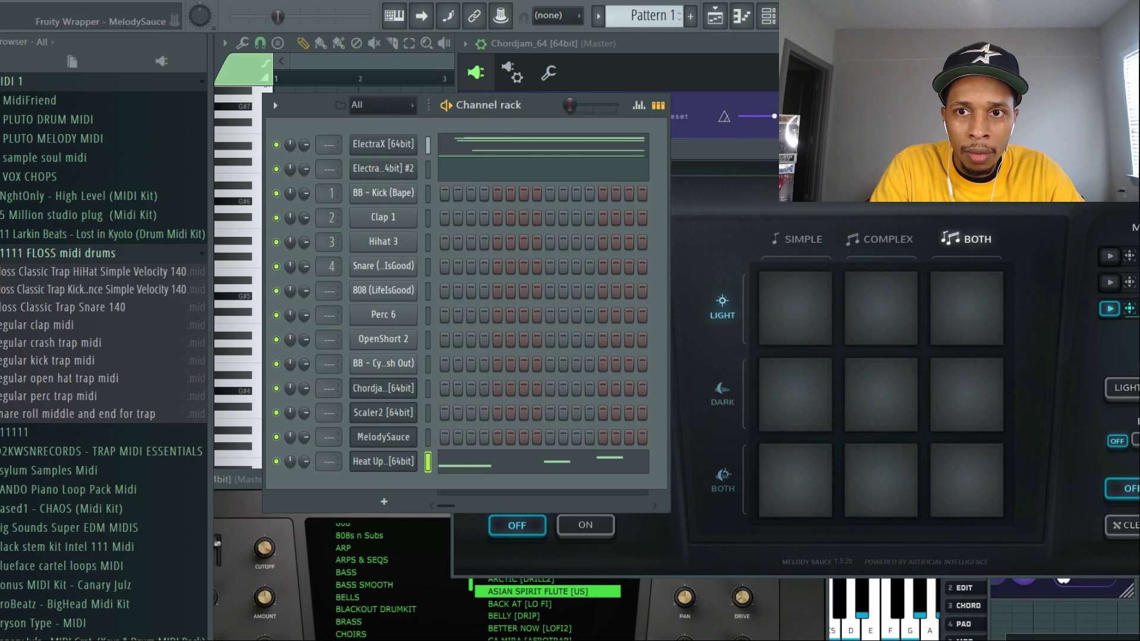
click(1110, 444)
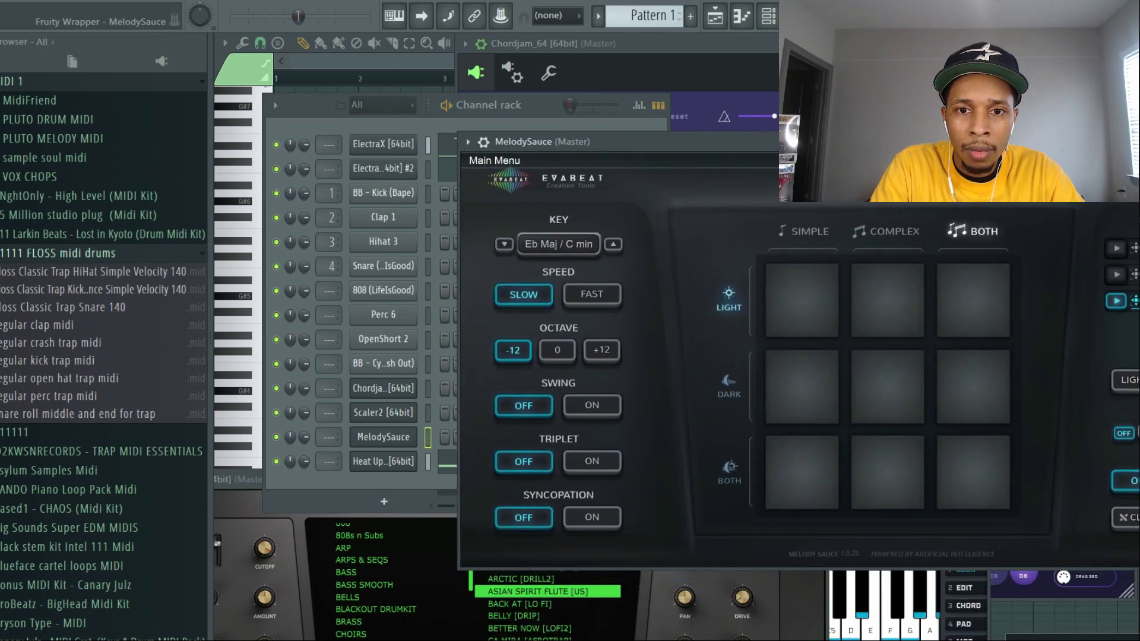
click(587, 351)
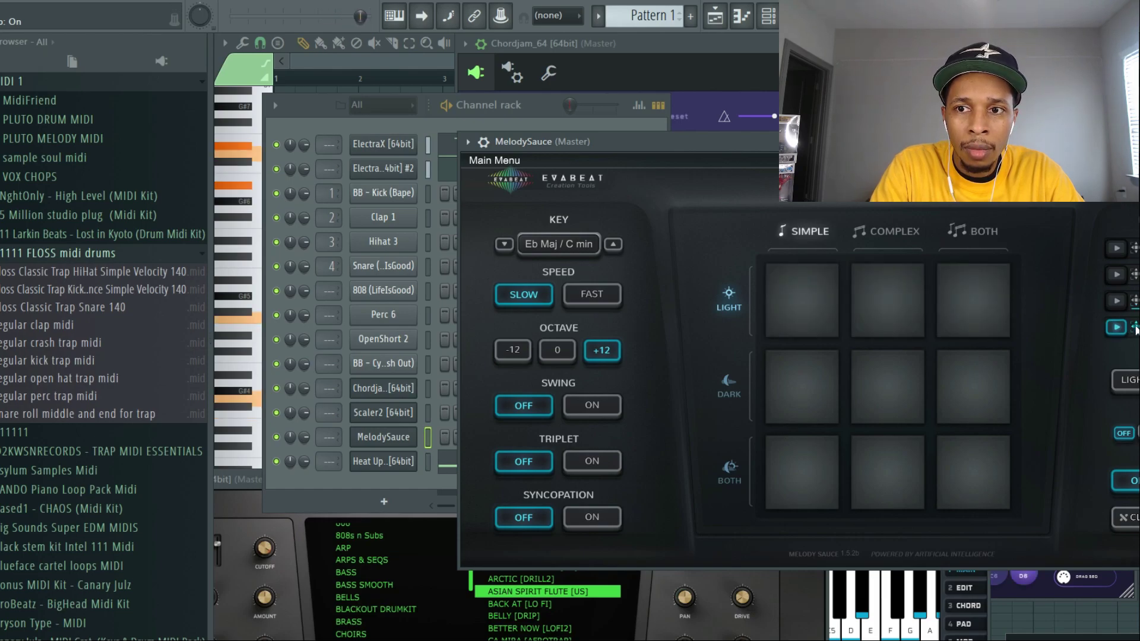
click(1108, 327)
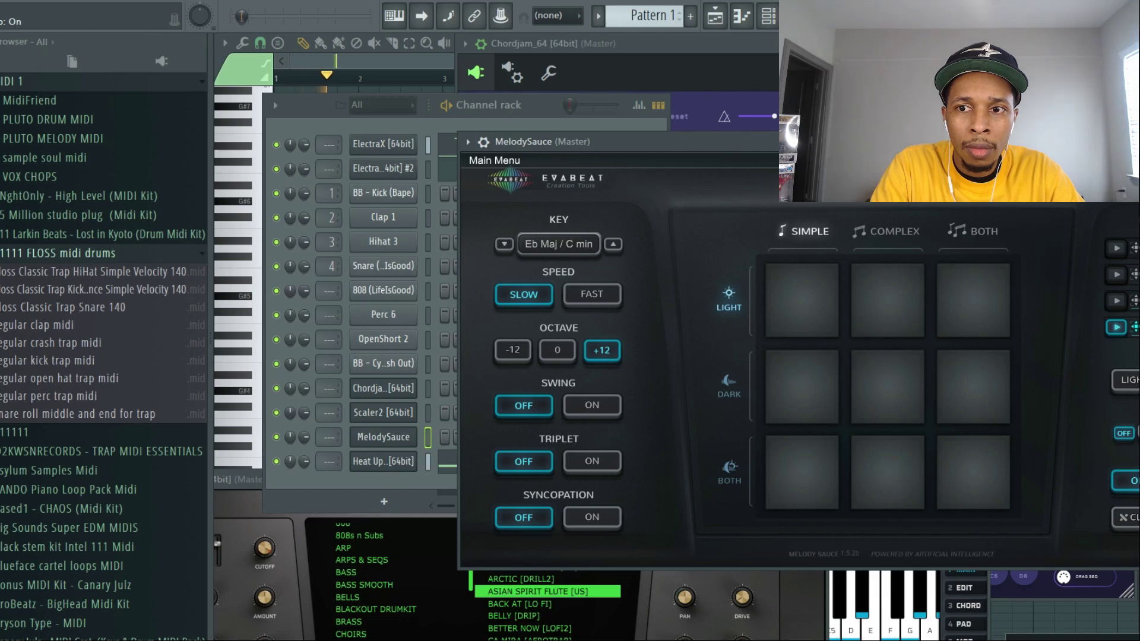
click(386, 462)
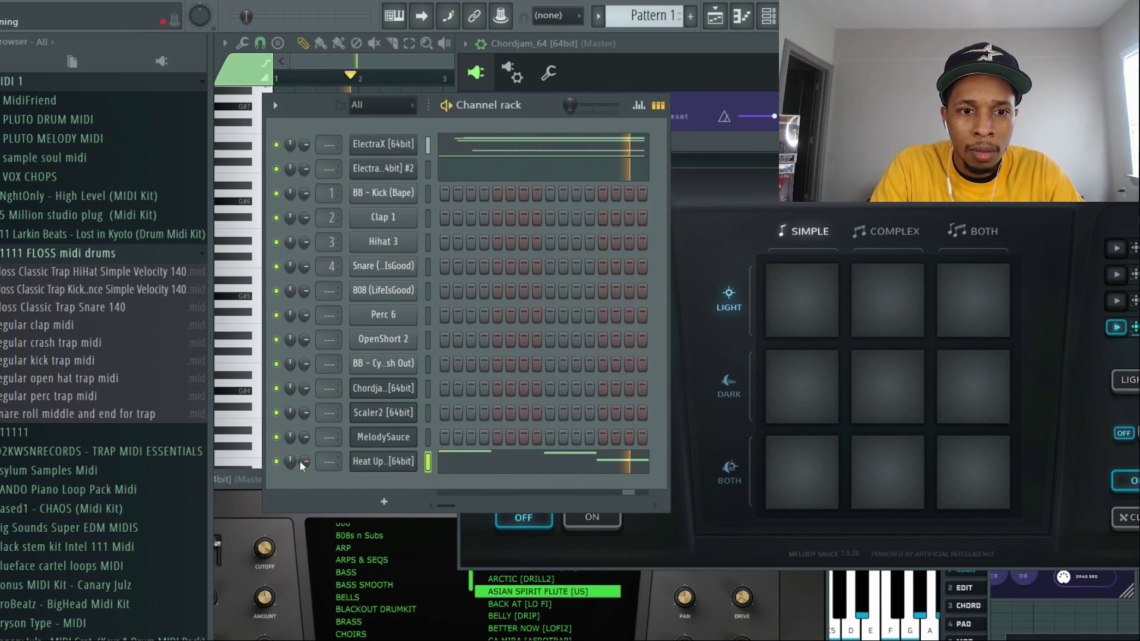
scroll(302, 460, up, 5)
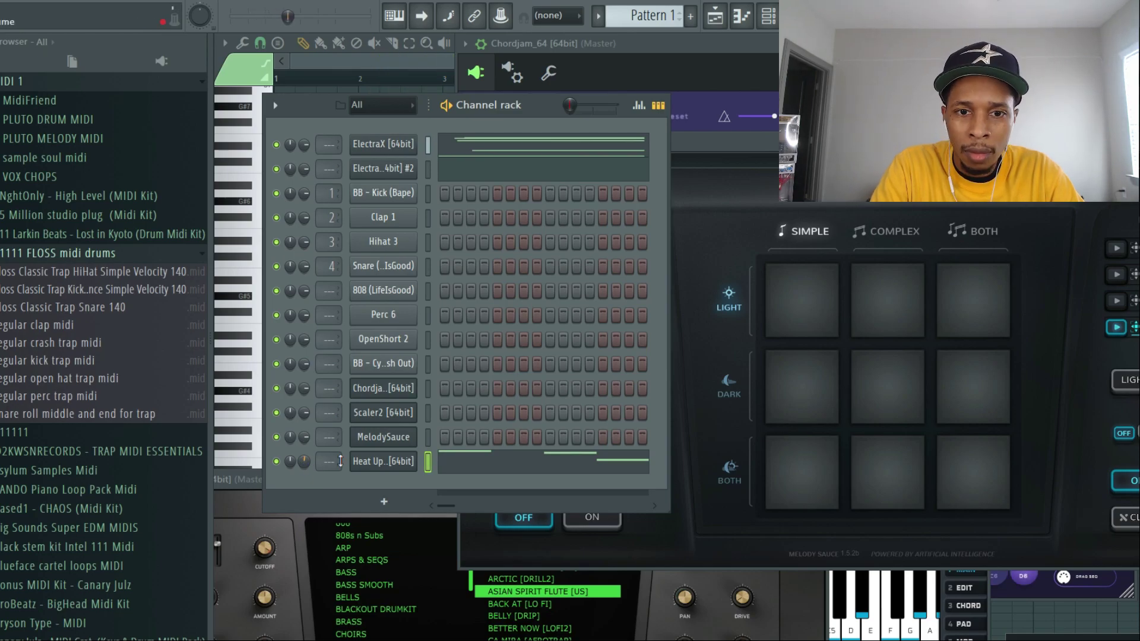
click(472, 462)
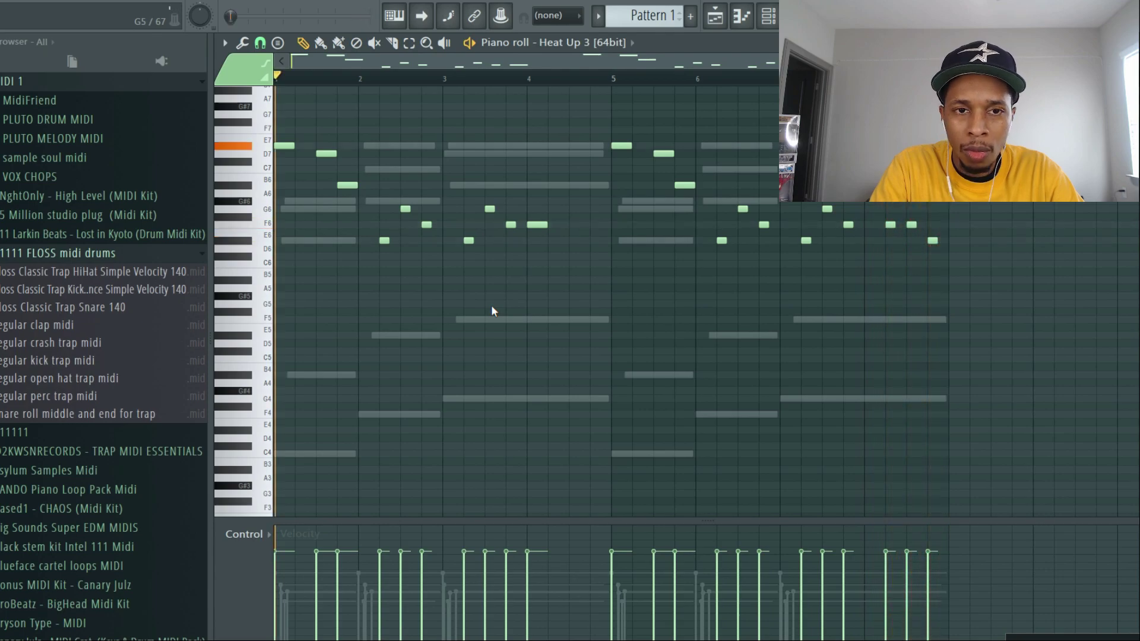
Delete the flute notes in bars 2–4 and 6–7, leaving short phrases at bars 1 and 5
key(space)
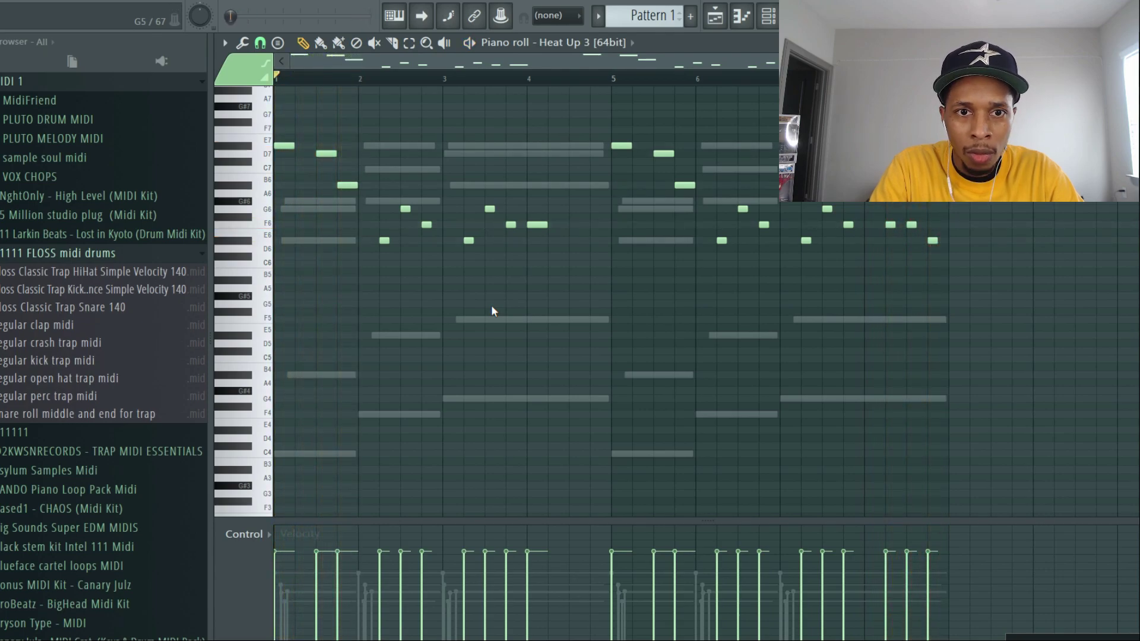
drag(374, 183, 563, 285)
key(Delete)
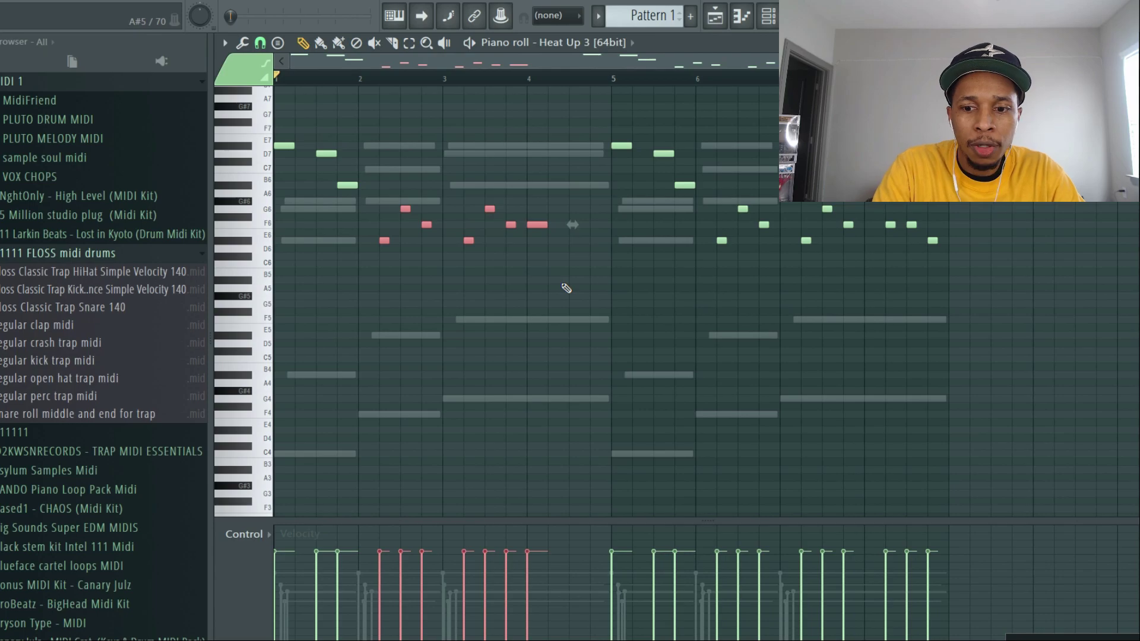
key(space)
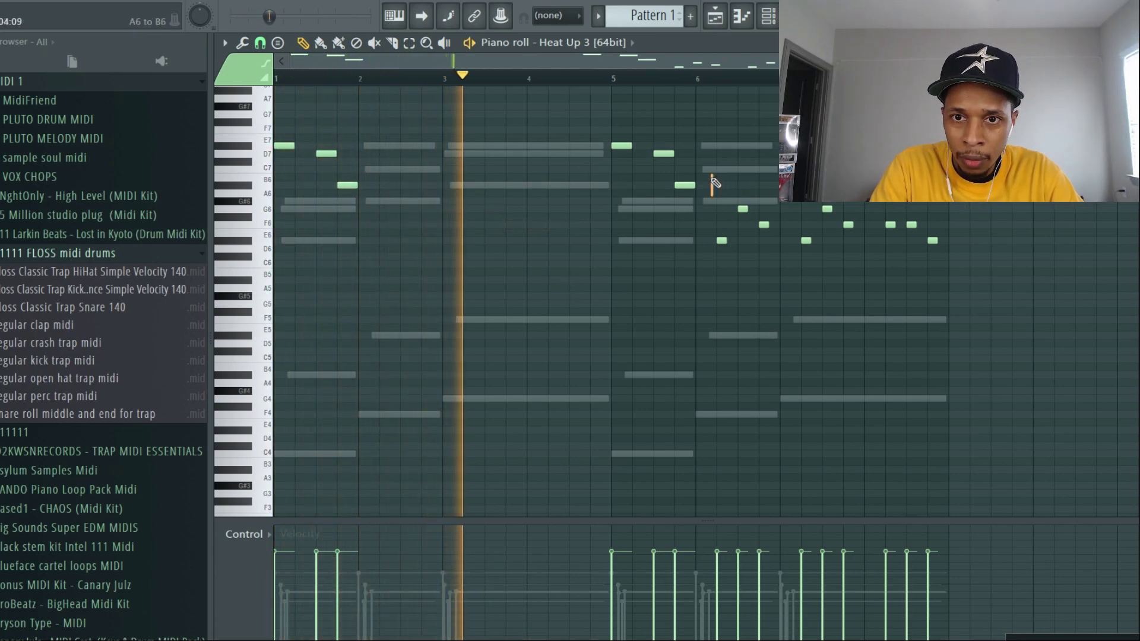
mouse_move(712, 176)
mouse_down()
mouse_move(762, 251)
mouse_move(968, 256)
mouse_up()
key(Delete)
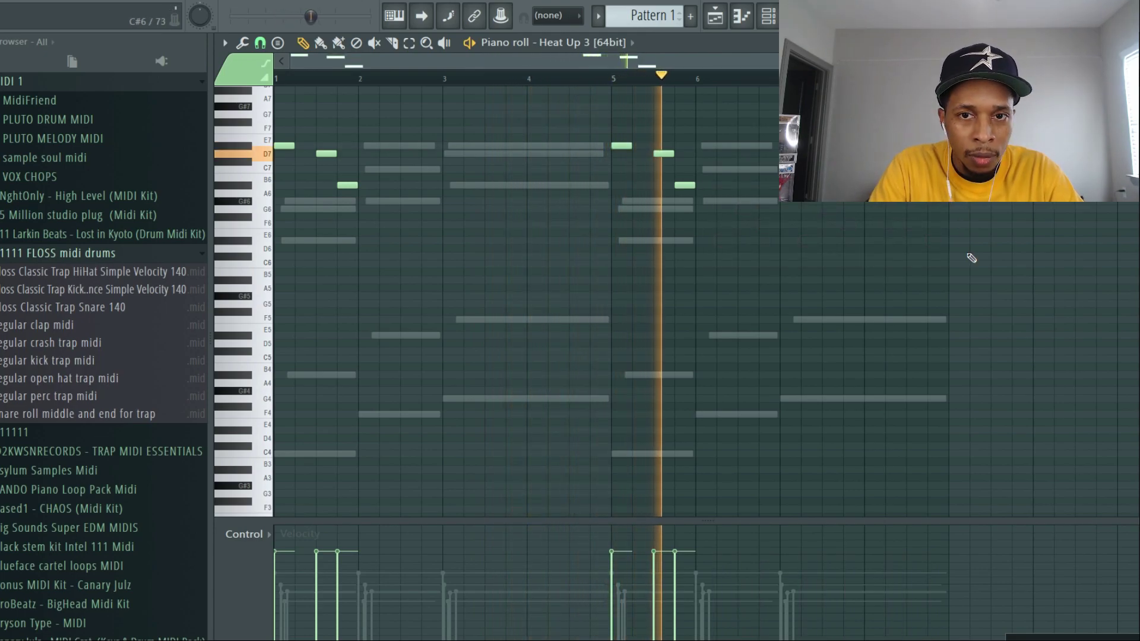
key(space)
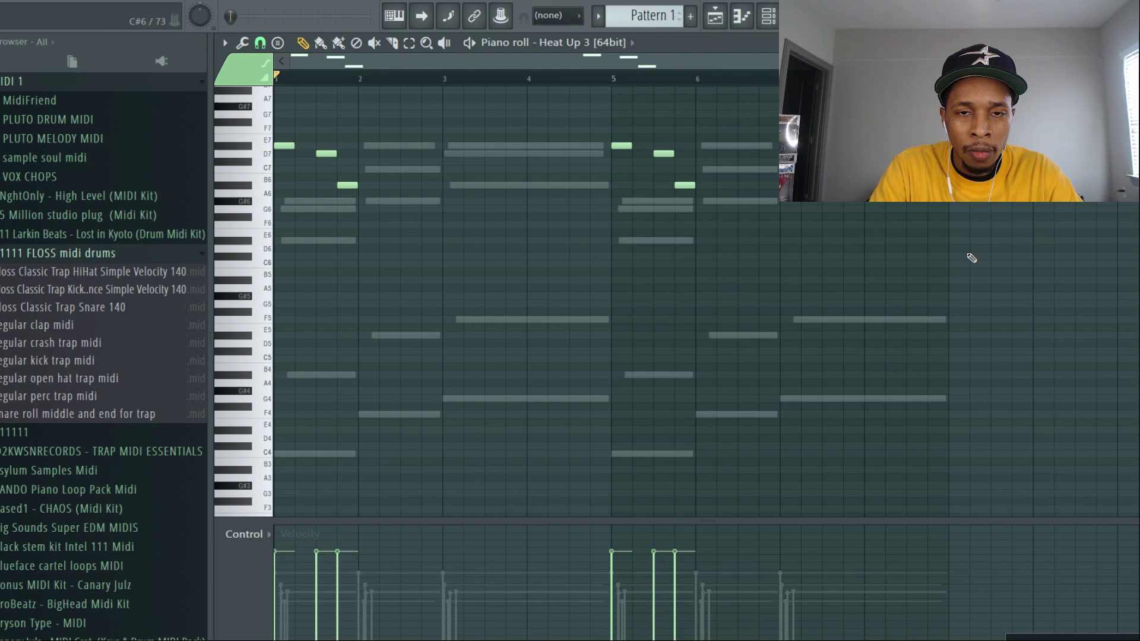
key(F6)
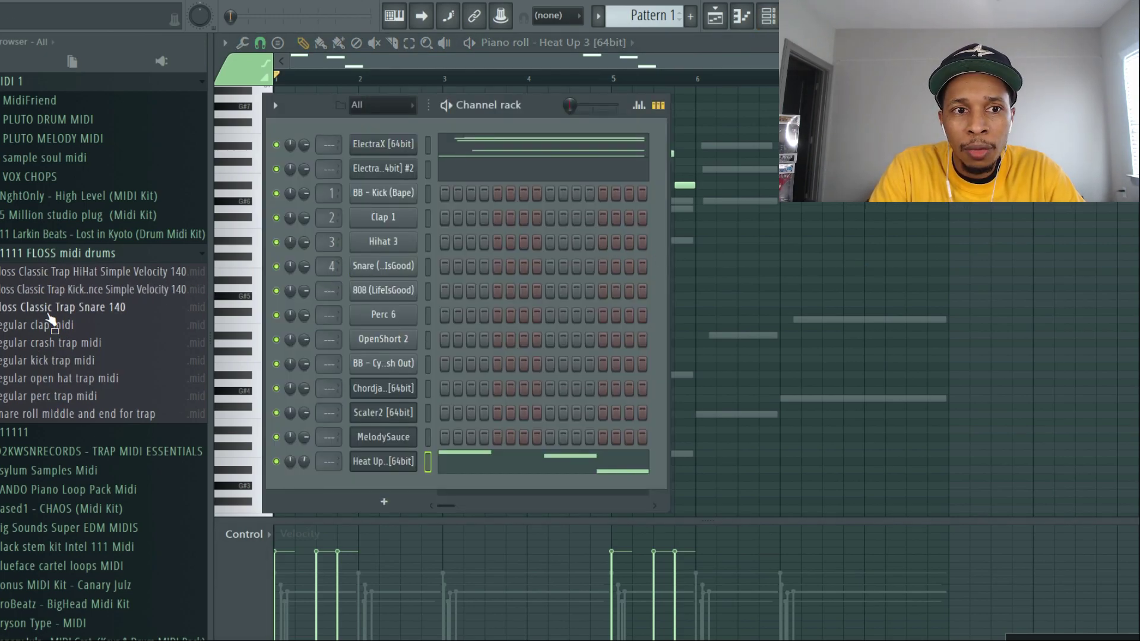
Load Floss Classic Trap Snare 140, Kick Bounce and HiHat MIDI onto Clap 1, BB - Kick and Hihat 3, then audition them
drag(52, 314, 318, 229)
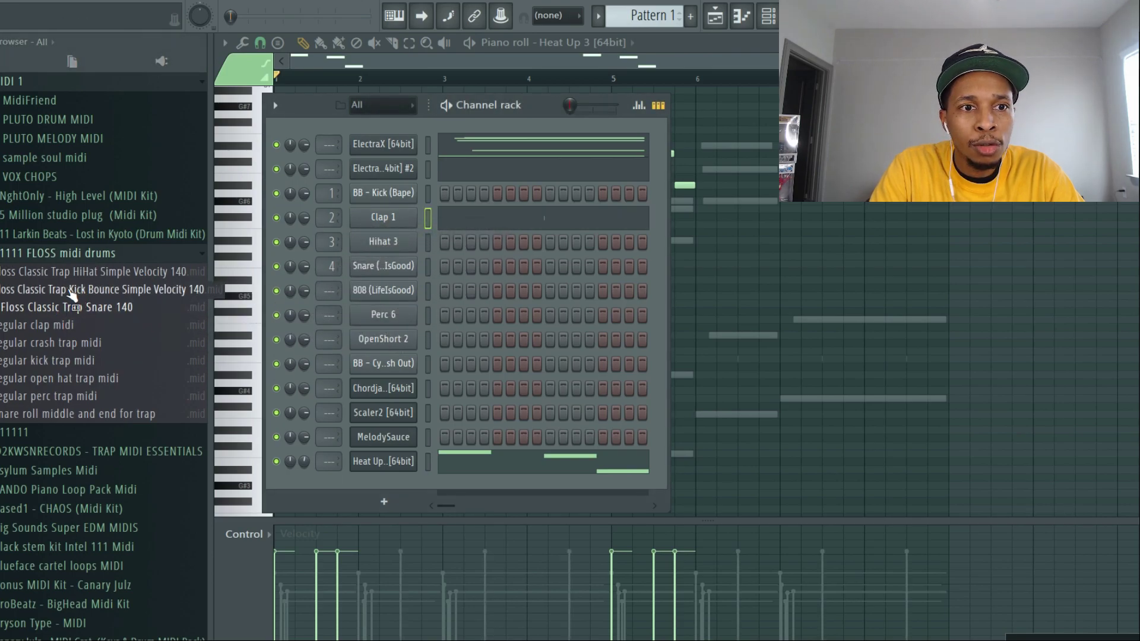
drag(53, 292, 390, 202)
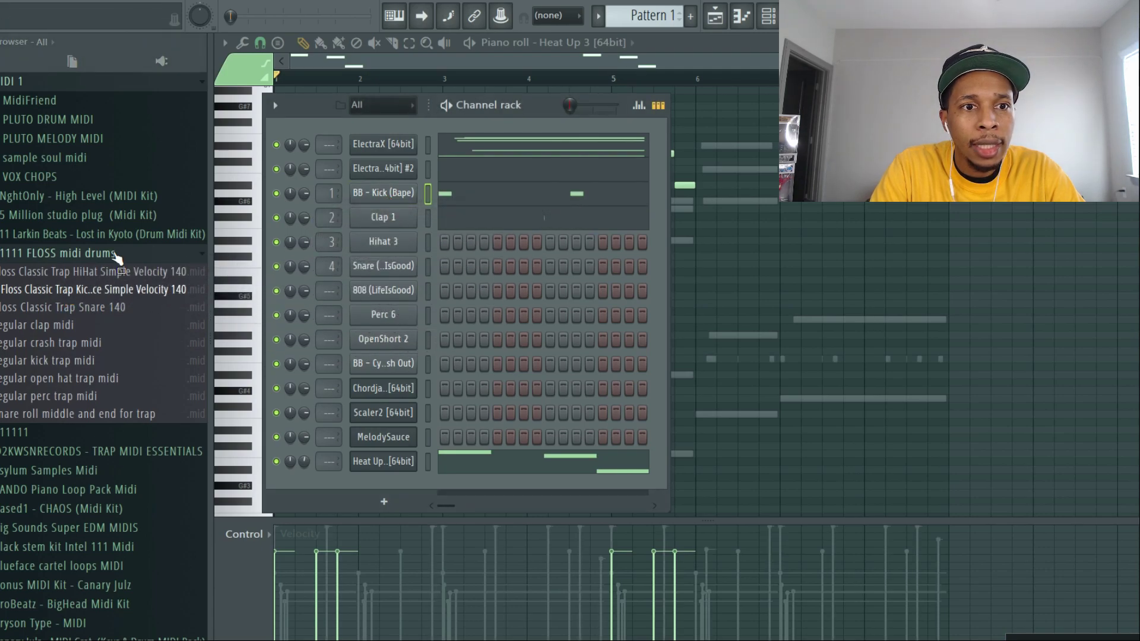
drag(95, 271, 383, 245)
key(space)
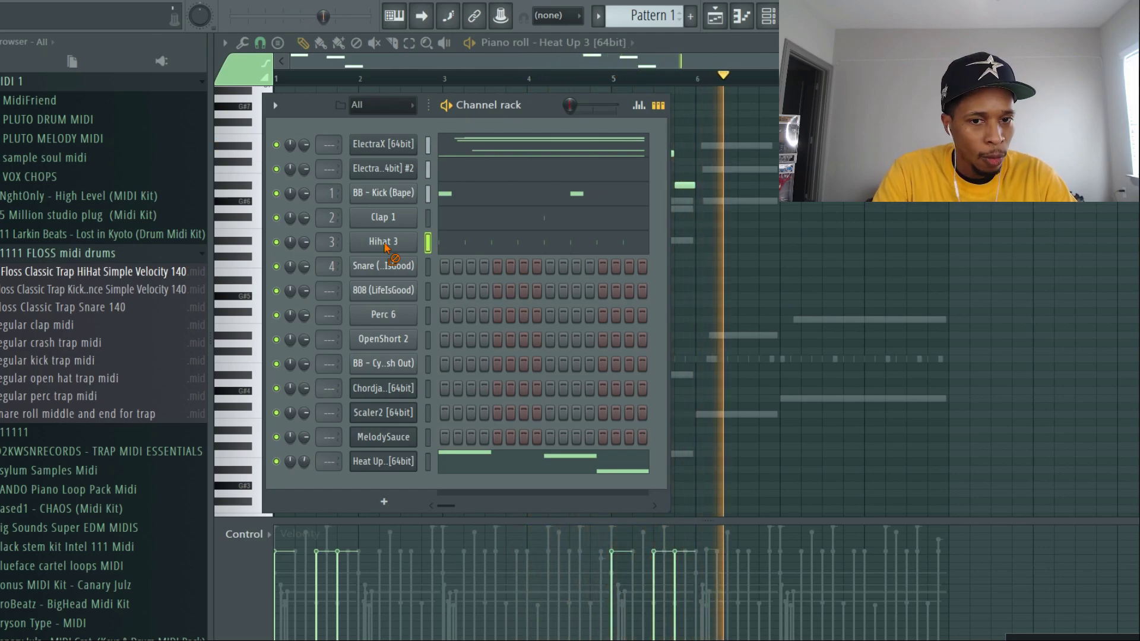
key(space)
key(F6)
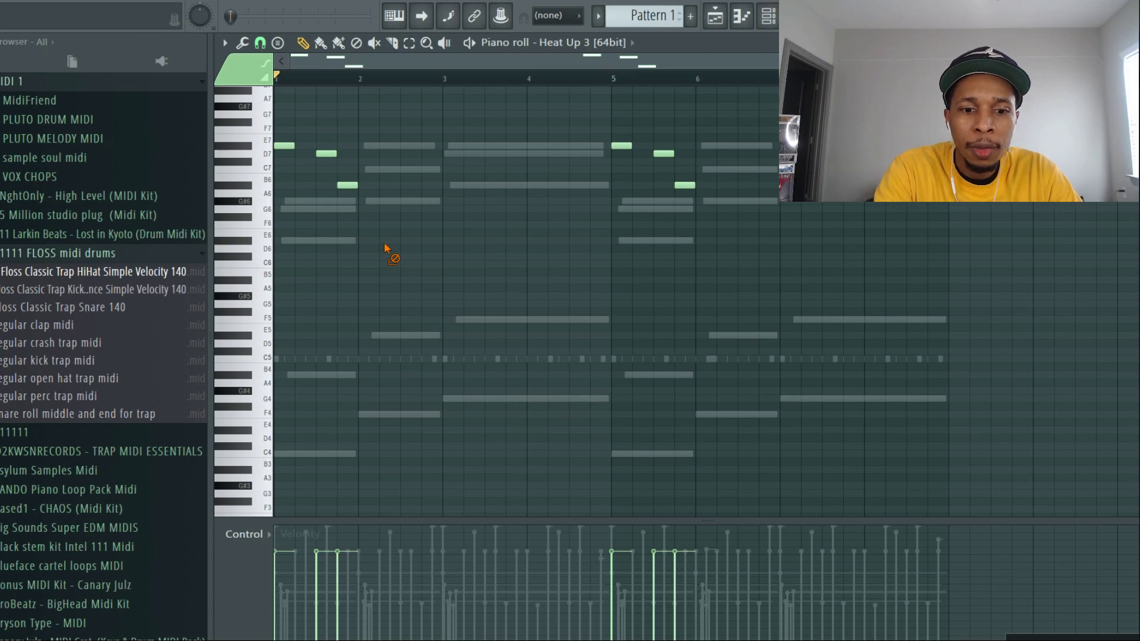
Open the Chordjam plugin window, move it lower right, and bring the channel rack in front
key(F6)
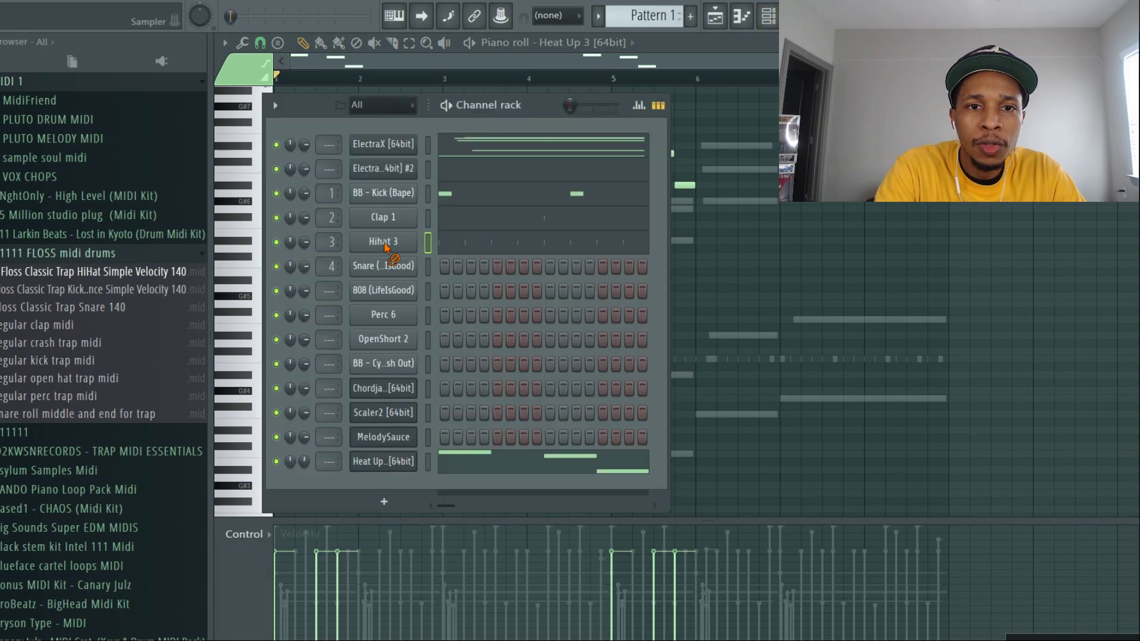
click(374, 390)
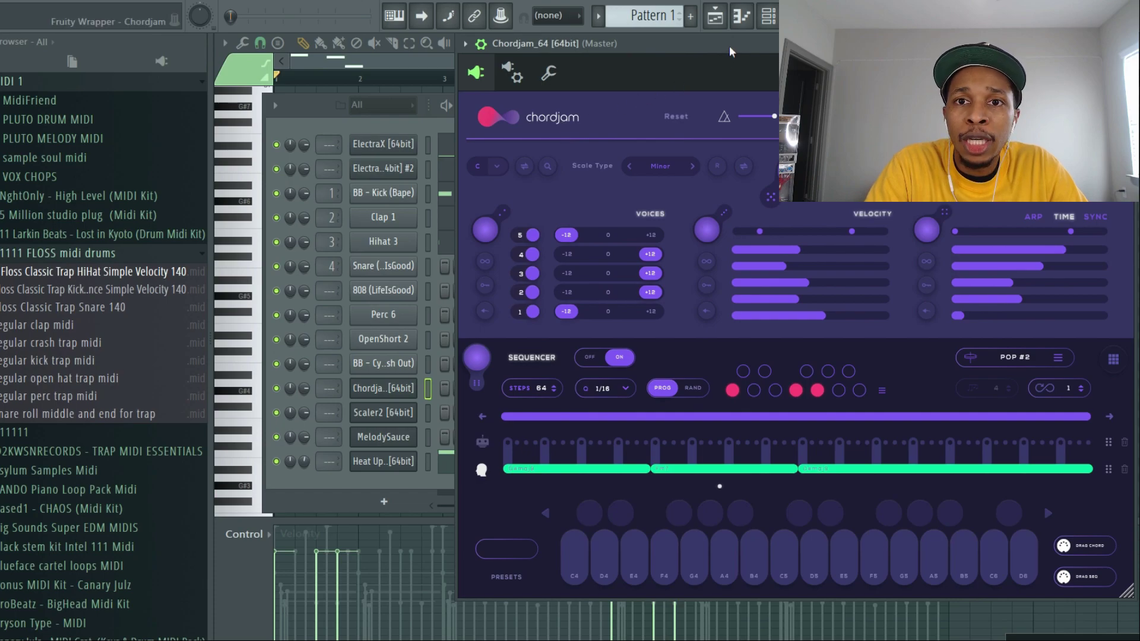
drag(729, 44, 723, 87)
drag(589, 96, 693, 122)
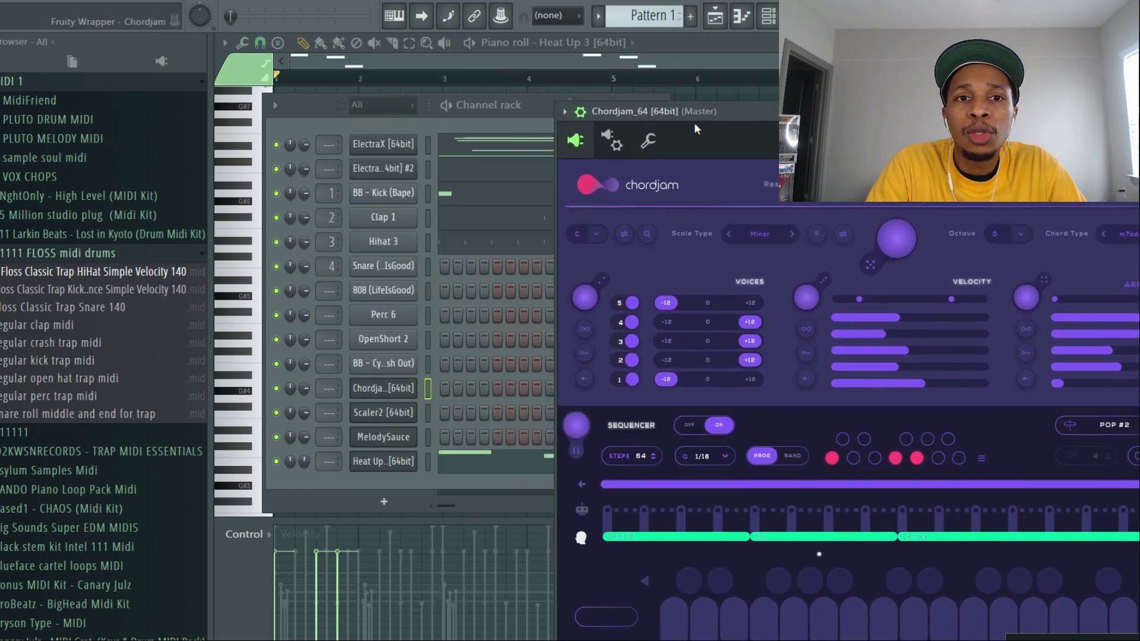
click(309, 109)
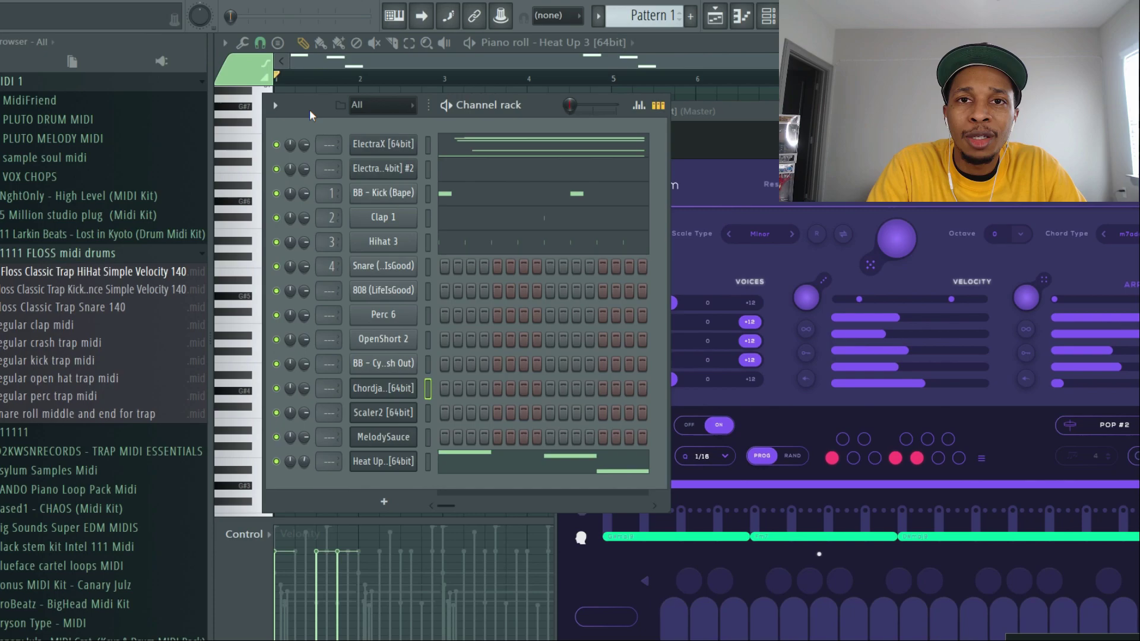